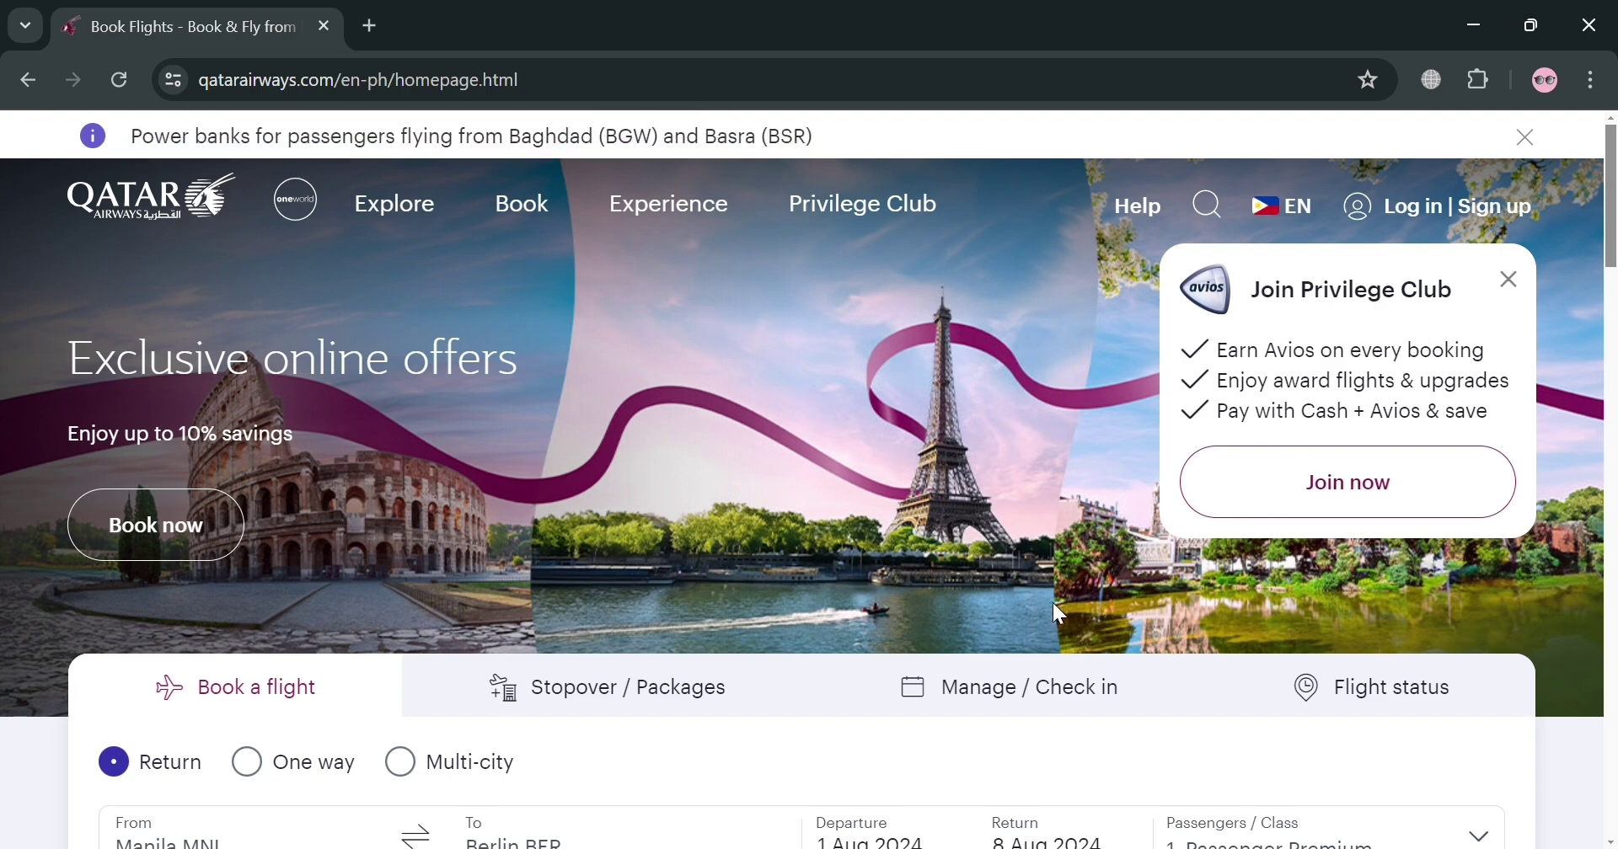
Step: Browse the home page, then go to Book flights from the Book menu
{"action": "scroll", "coordinate": [985, 670], "scroll_direction": "down", "scroll_amount": 3}
{"action": "scroll", "coordinate": [948, 642], "scroll_direction": "up", "scroll_amount": 3}
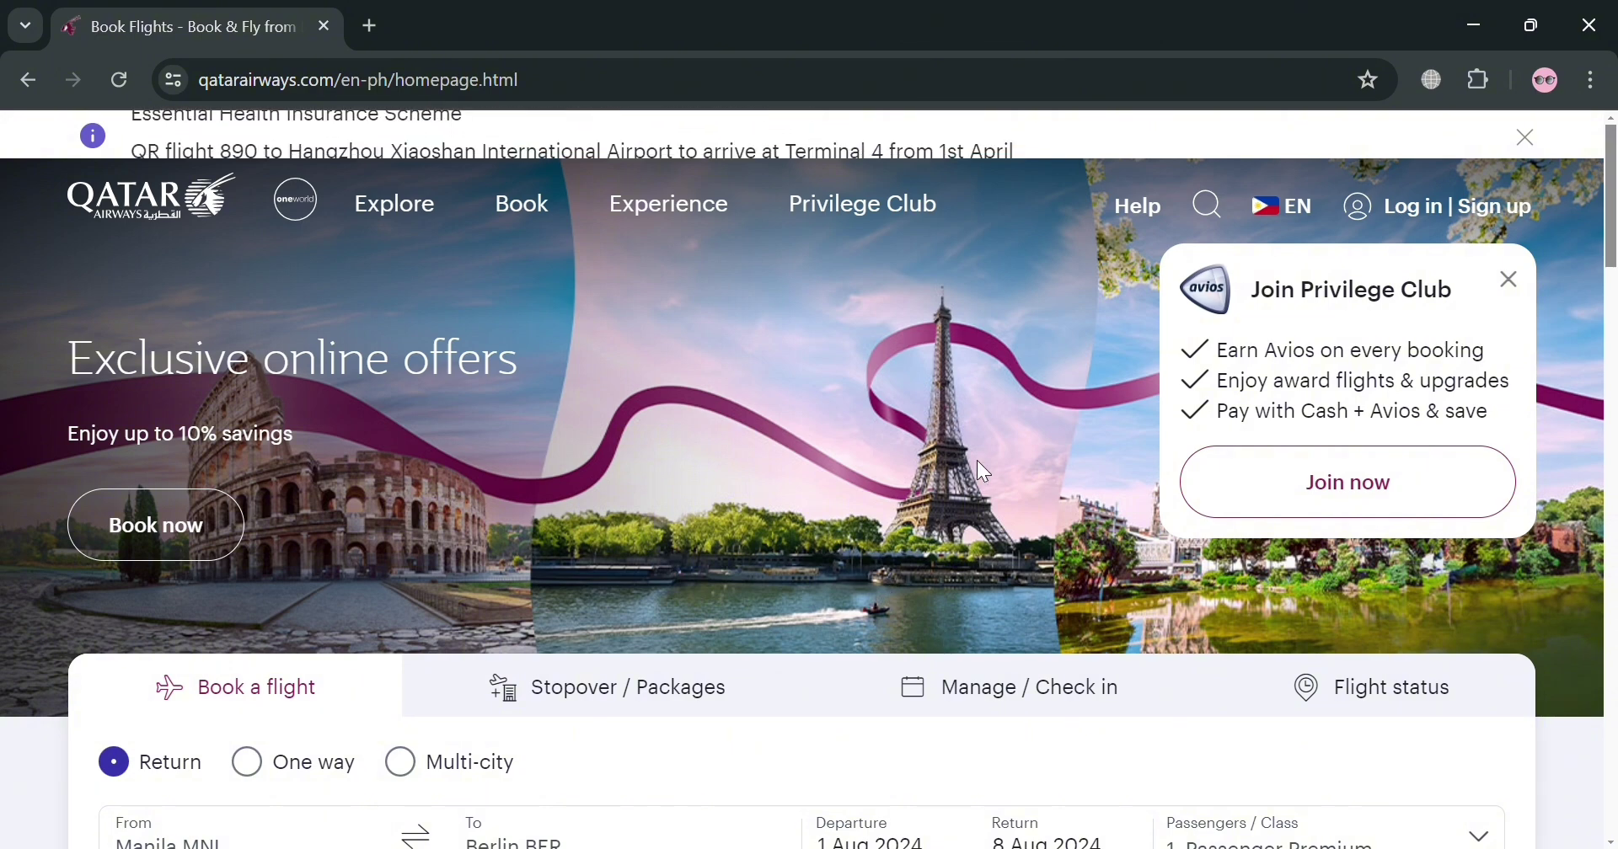
{"action": "scroll", "coordinate": [982, 462], "scroll_direction": "down", "scroll_amount": 6}
{"action": "scroll", "coordinate": [986, 467], "scroll_direction": "down", "scroll_amount": 10}
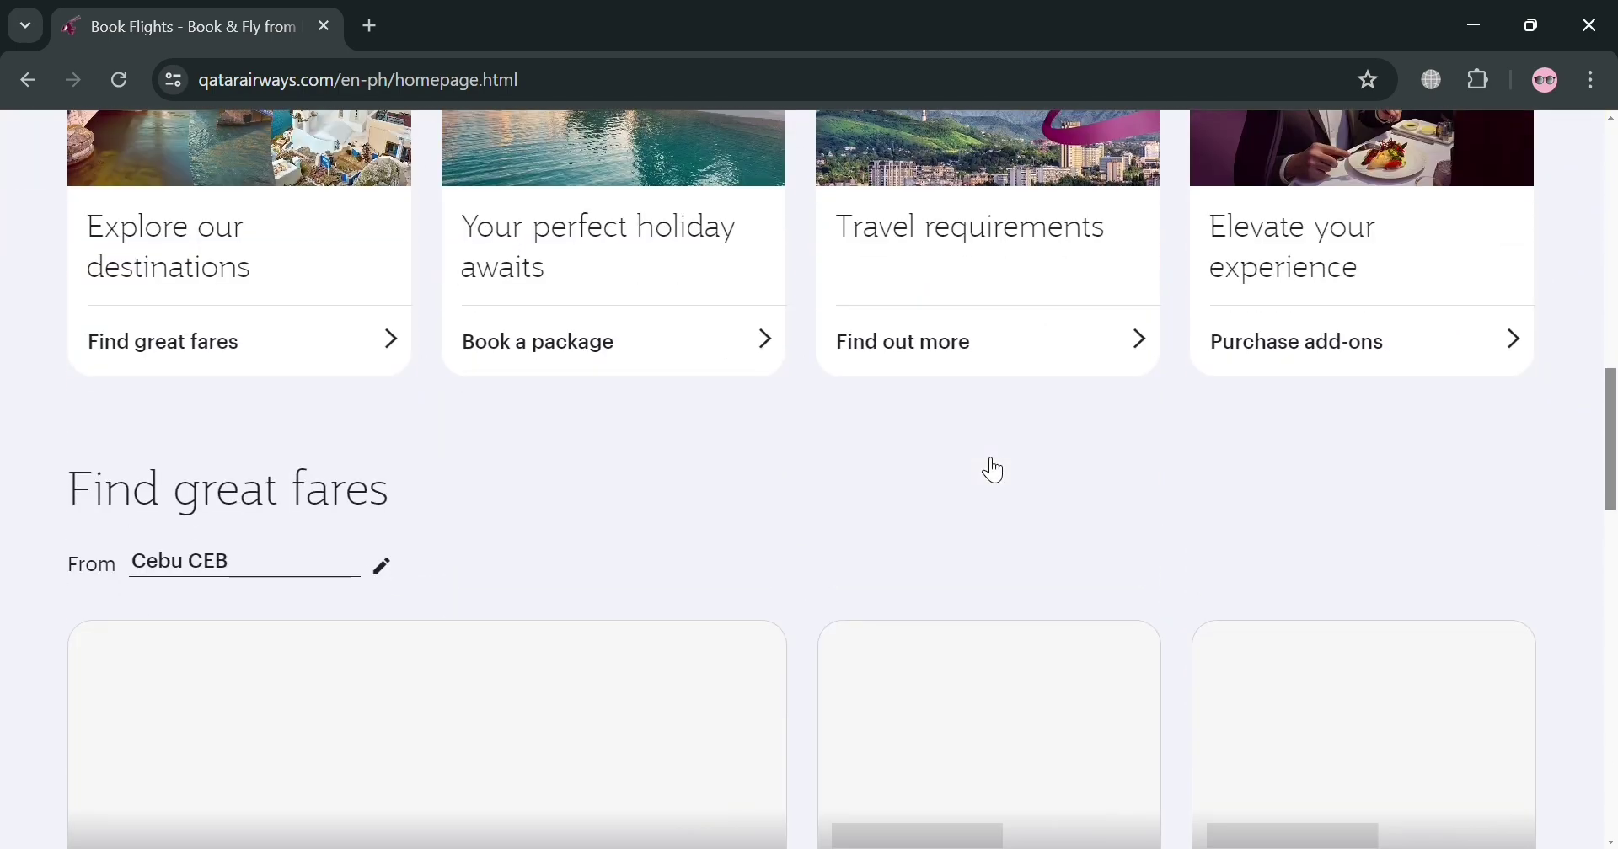
{"action": "scroll", "coordinate": [1409, 430], "scroll_direction": "down", "scroll_amount": 12}
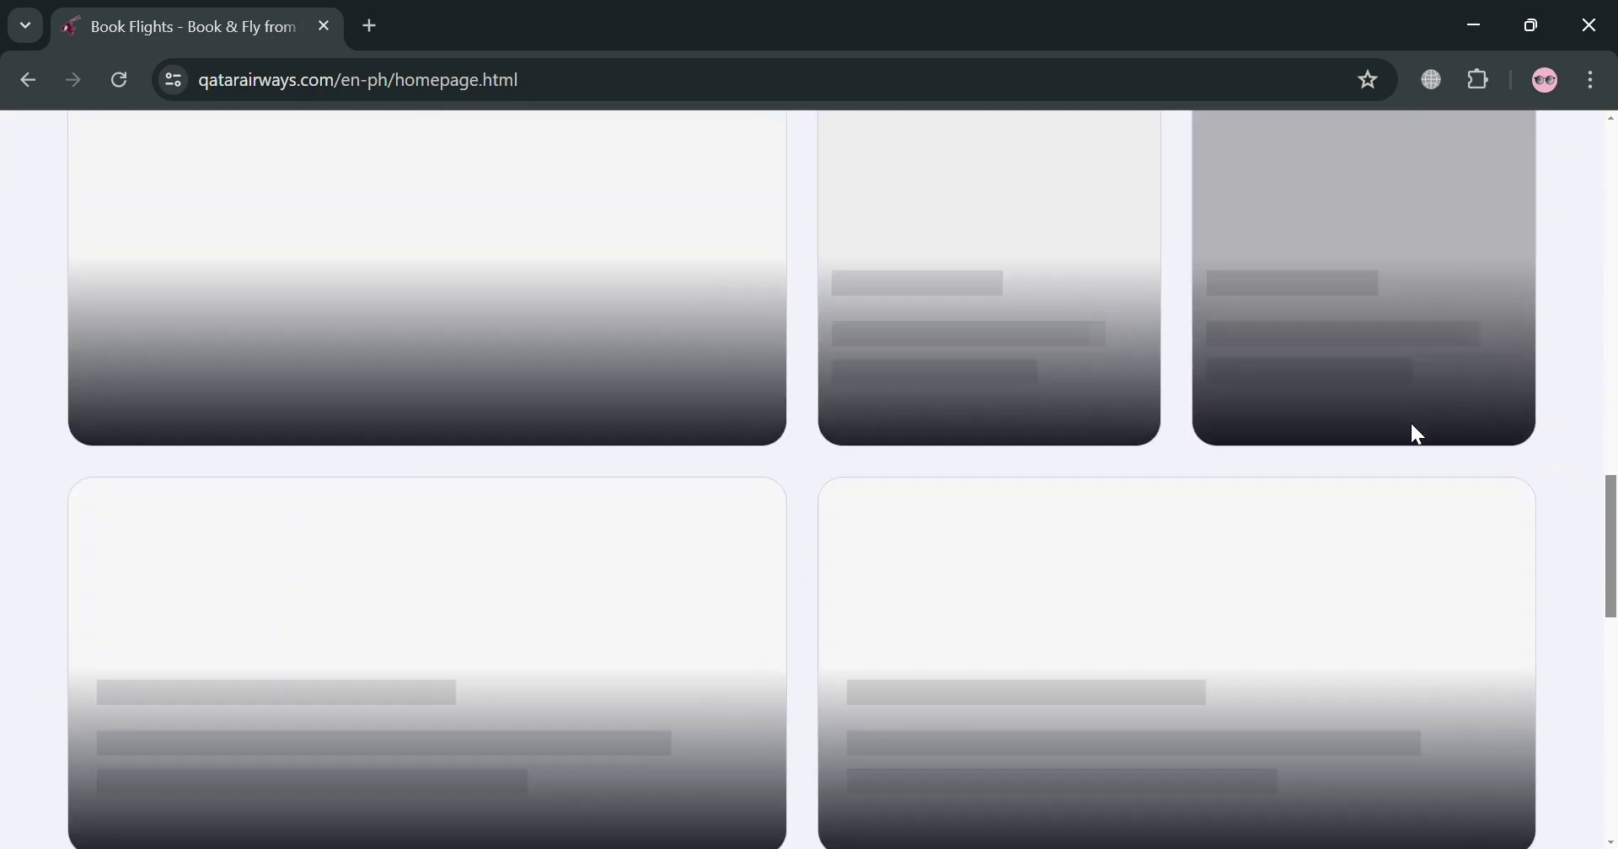
{"action": "scroll", "coordinate": [914, 548], "scroll_direction": "down", "scroll_amount": 6}
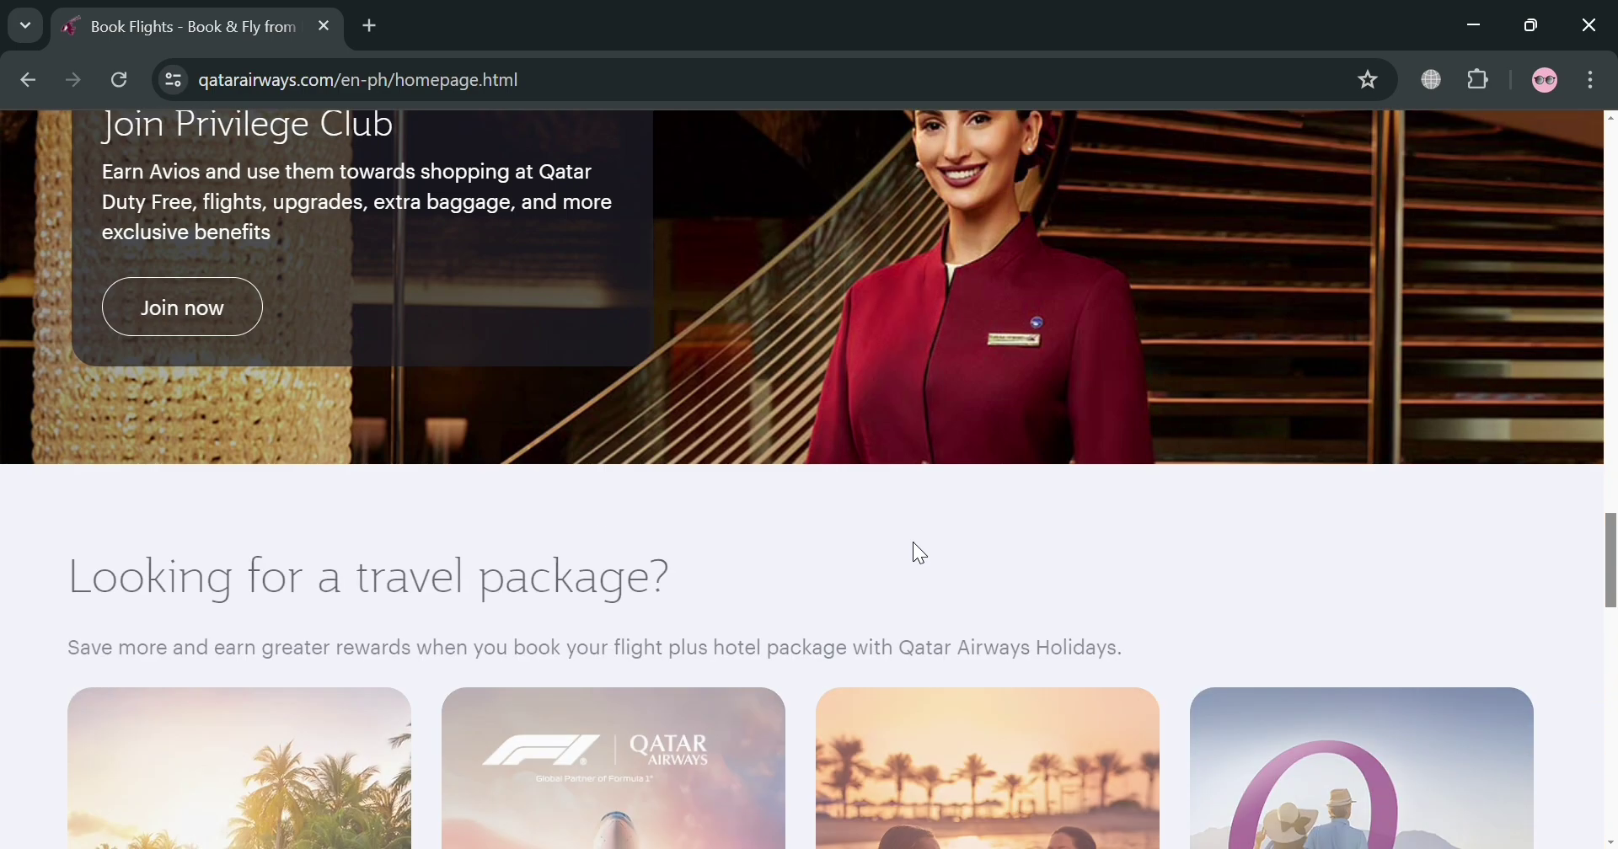
{"action": "scroll", "coordinate": [914, 548], "scroll_direction": "down", "scroll_amount": 3}
{"action": "scroll", "coordinate": [919, 552], "scroll_direction": "down", "scroll_amount": 3}
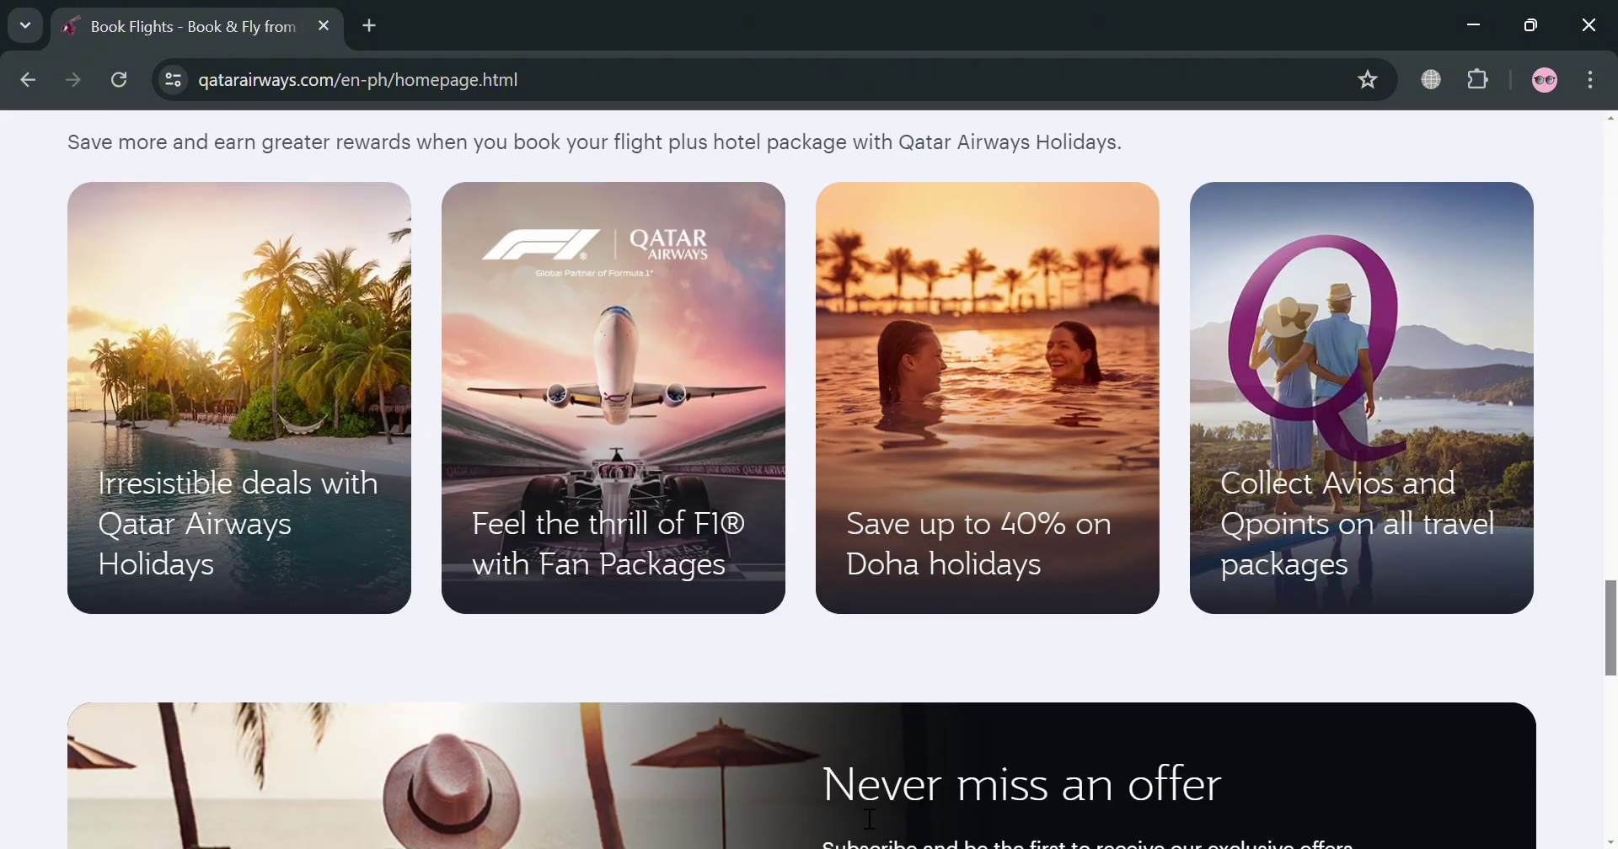
{"action": "scroll", "coordinate": [516, 750], "scroll_direction": "down", "scroll_amount": 3}
{"action": "scroll", "coordinate": [515, 750], "scroll_direction": "down", "scroll_amount": 5}
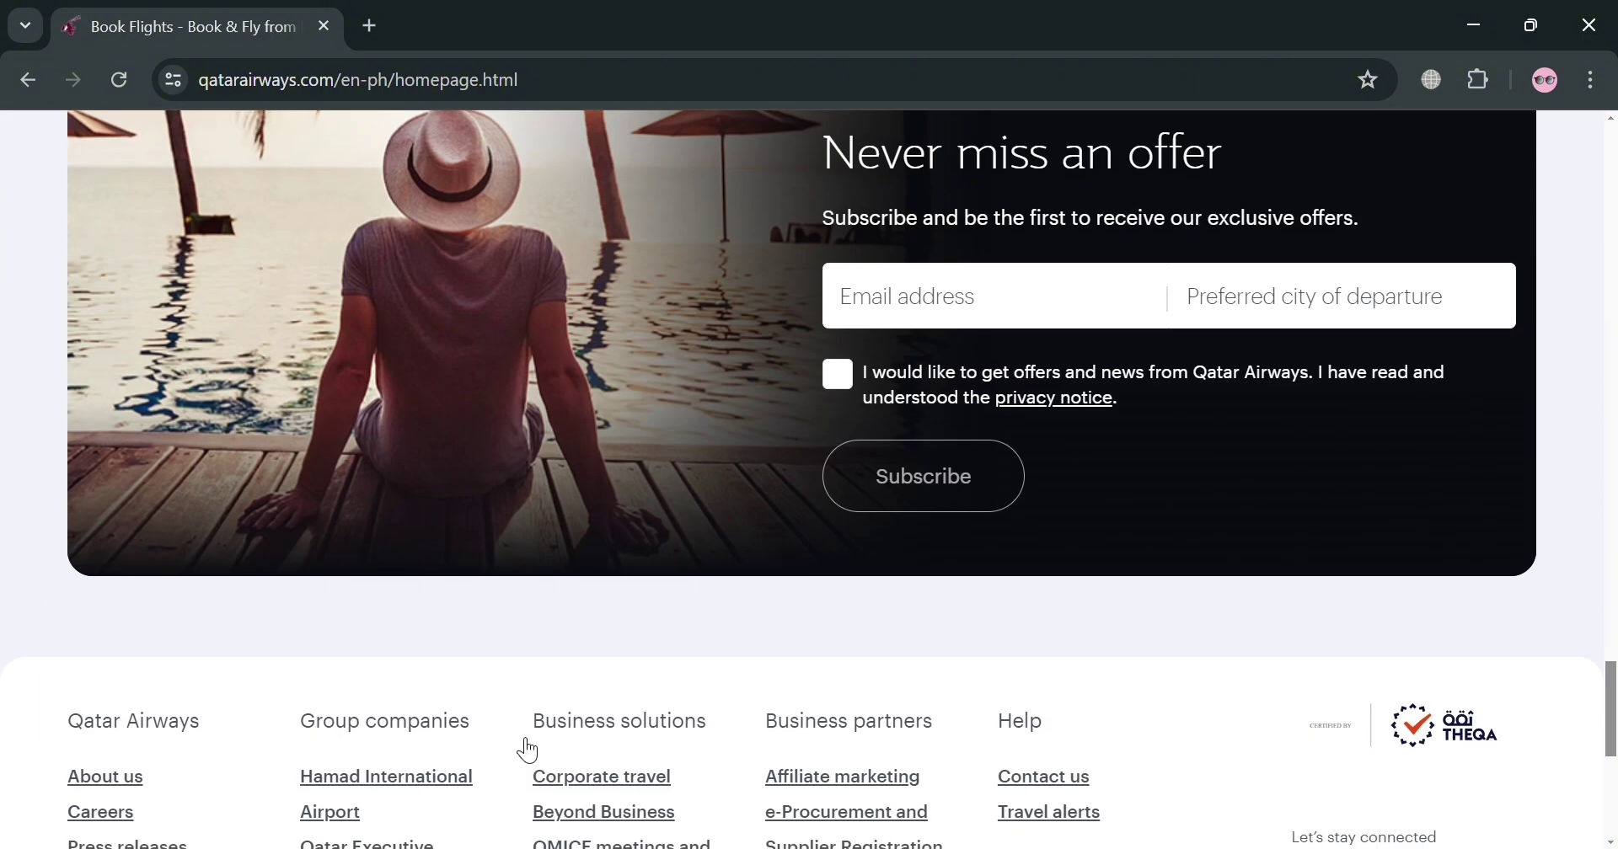
{"action": "scroll", "coordinate": [521, 748], "scroll_direction": "down", "scroll_amount": 6}
{"action": "scroll", "coordinate": [519, 742], "scroll_direction": "up", "scroll_amount": 15}
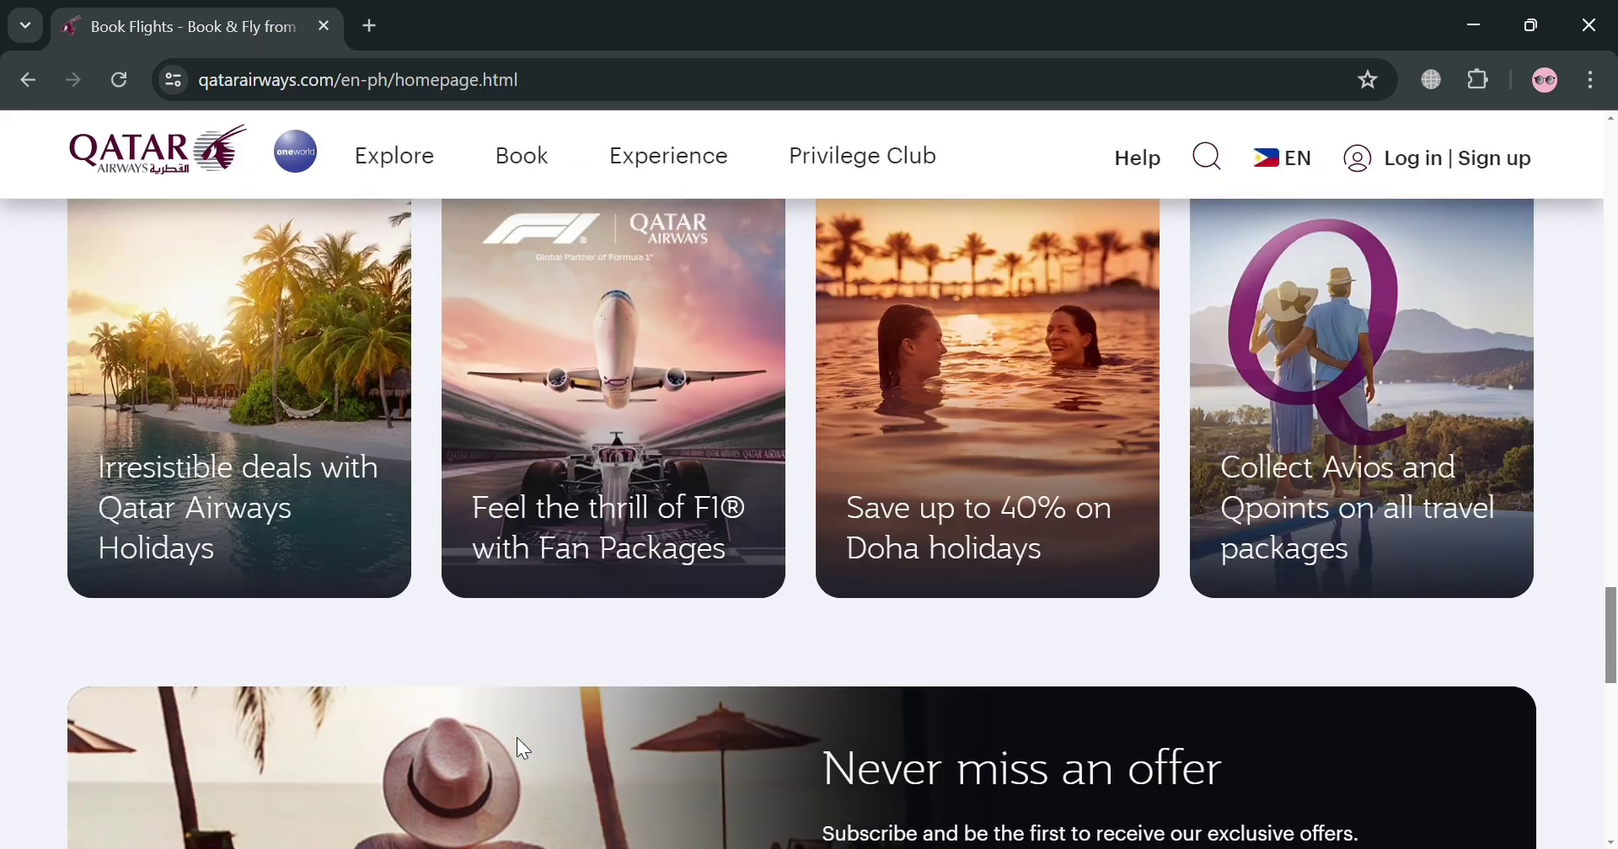
{"action": "scroll", "coordinate": [518, 740], "scroll_direction": "up", "scroll_amount": 10}
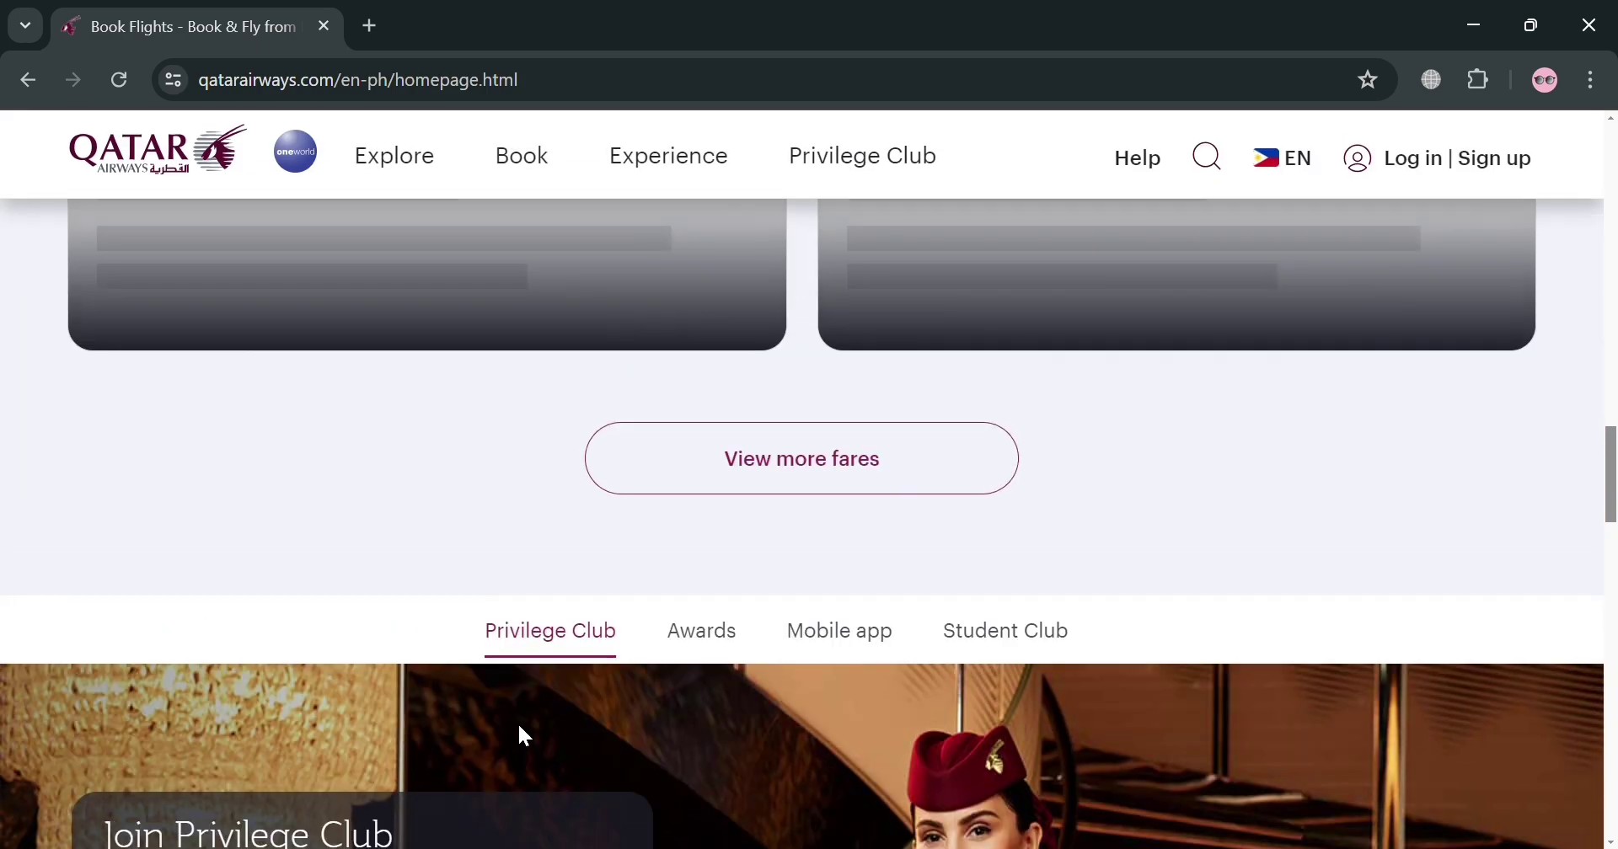
{"action": "scroll", "coordinate": [556, 646], "scroll_direction": "up", "scroll_amount": 10}
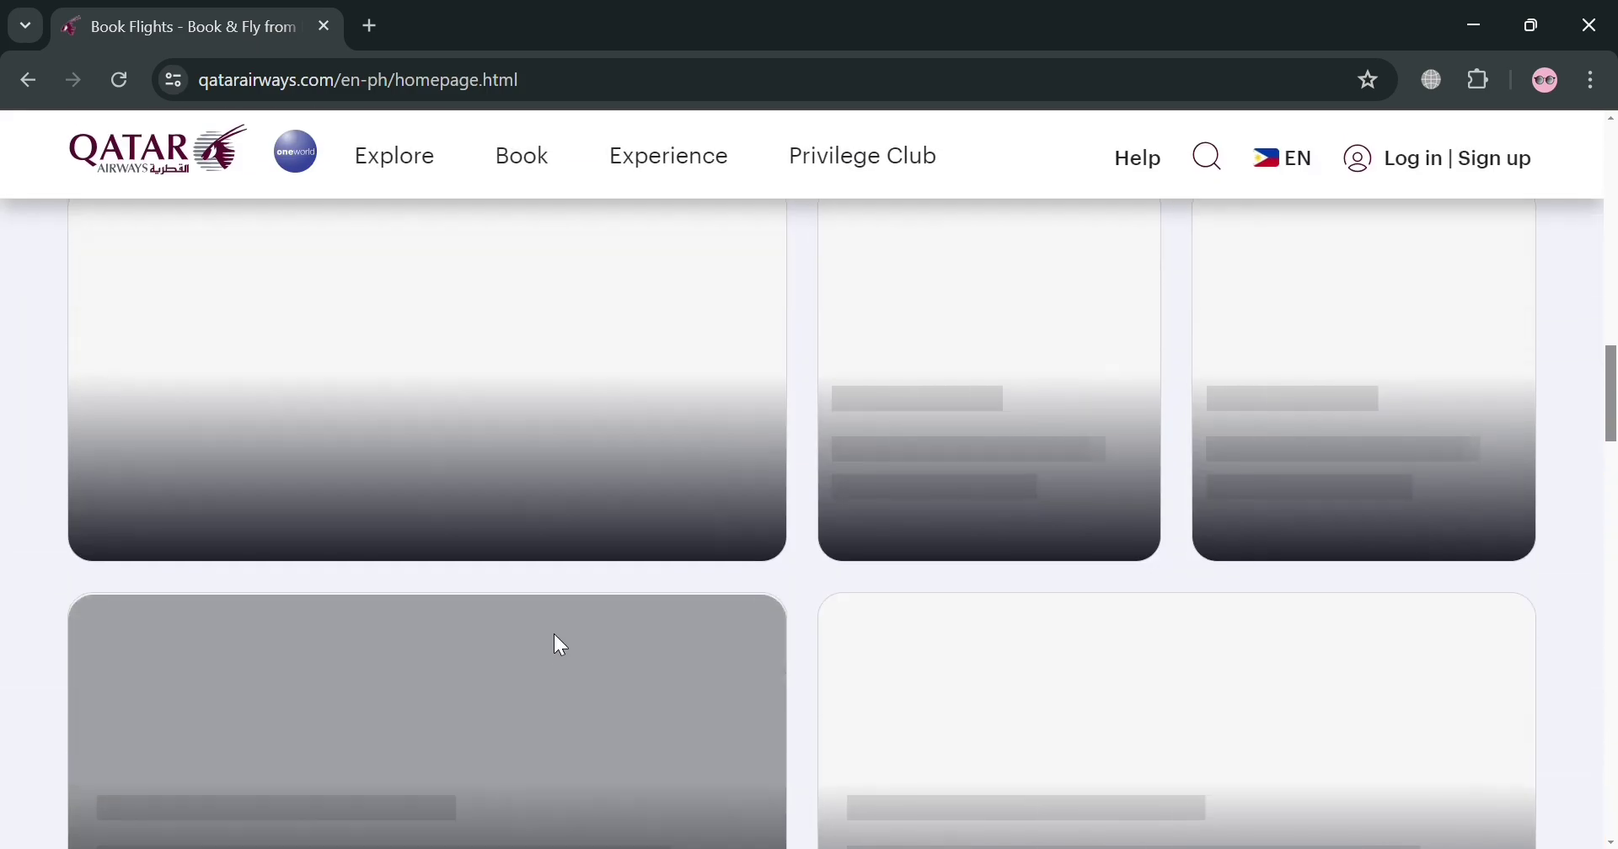
{"action": "scroll", "coordinate": [691, 632], "scroll_direction": "up", "scroll_amount": 7}
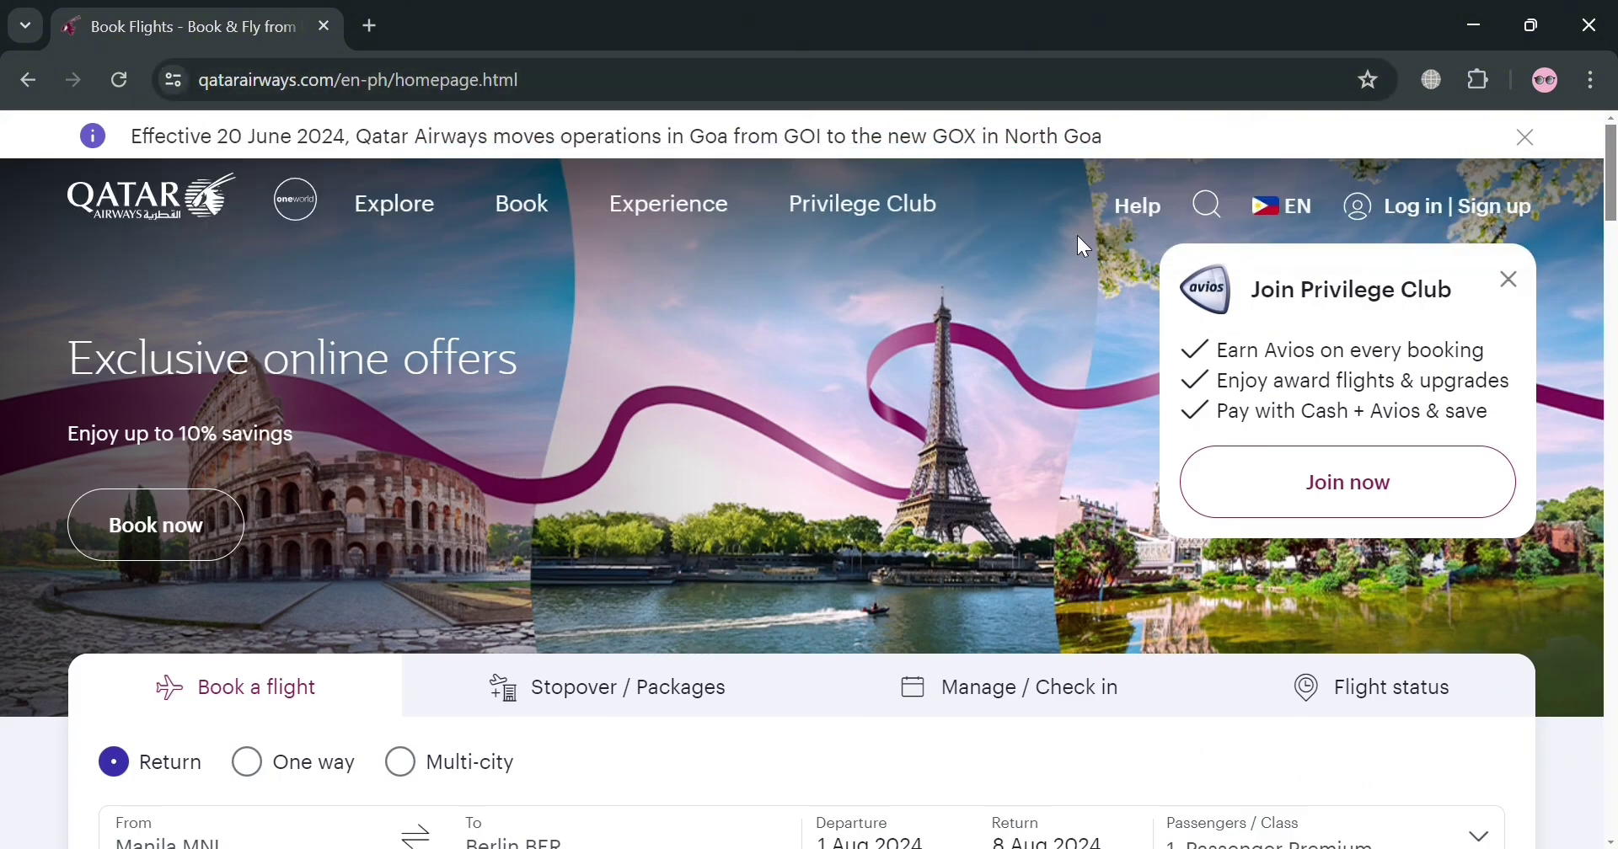
{"action": "scroll", "coordinate": [615, 493], "scroll_direction": "down", "scroll_amount": 2}
{"action": "scroll", "coordinate": [1020, 209], "scroll_direction": "up", "scroll_amount": 2}
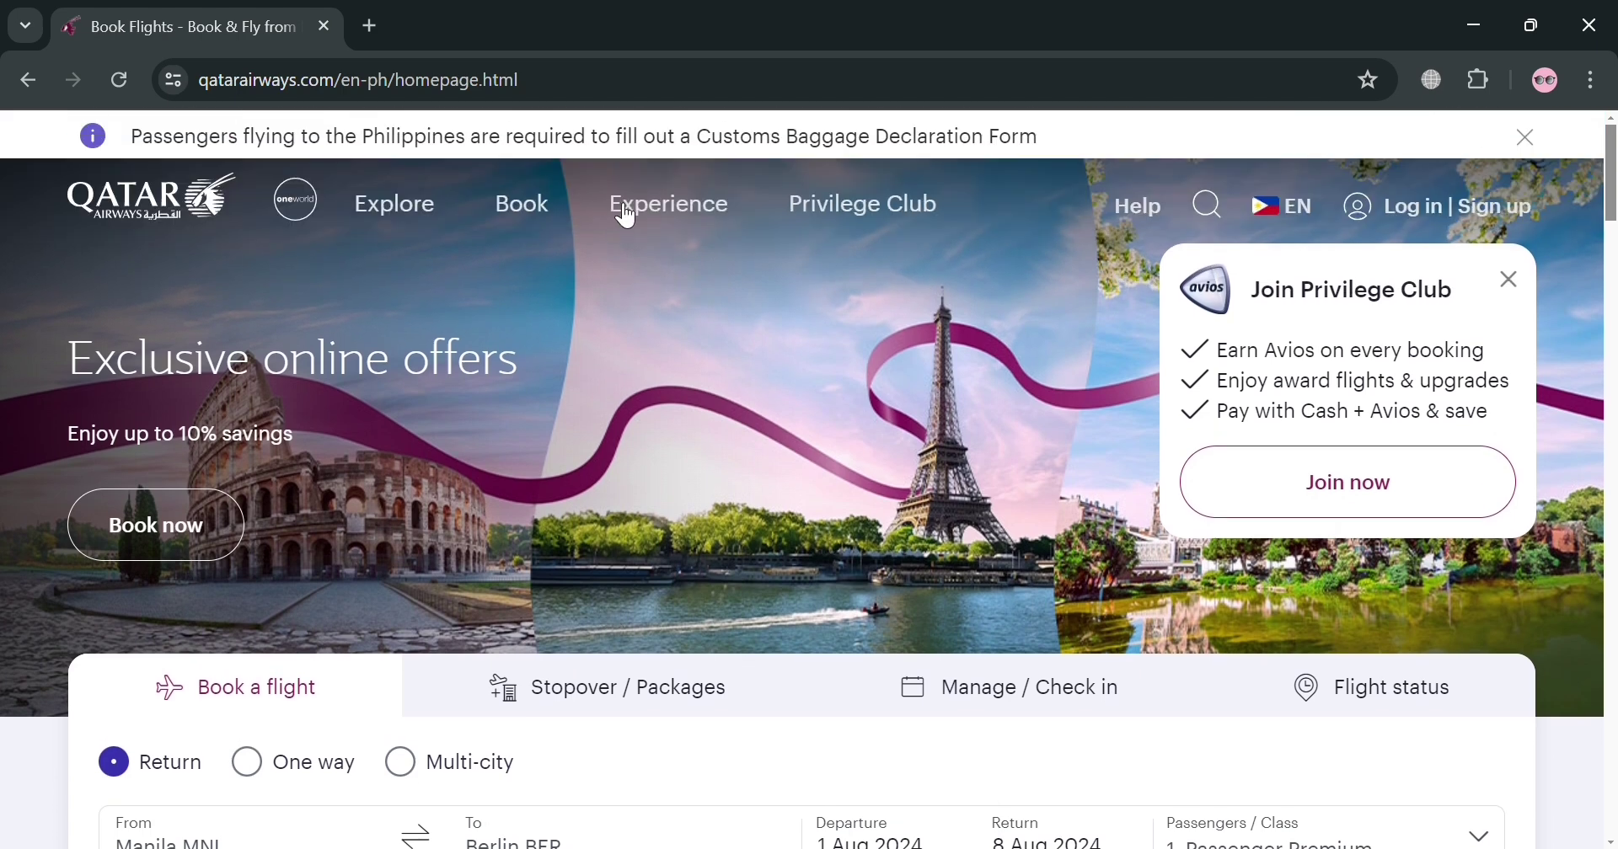
{"action": "left_click", "coordinate": [528, 224]}
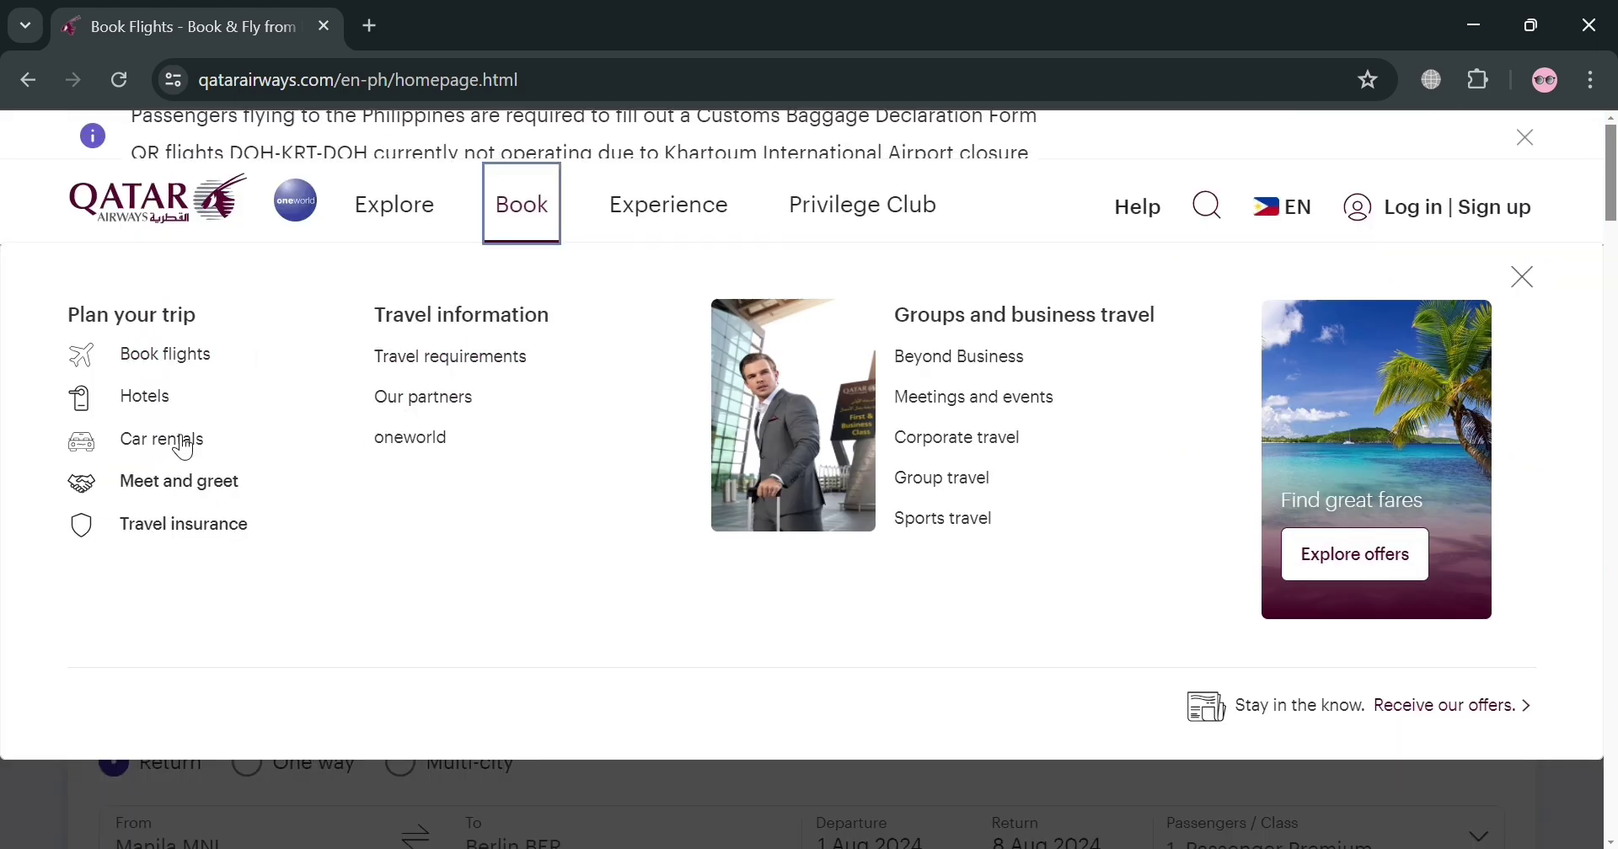
{"action": "left_click", "coordinate": [173, 361]}
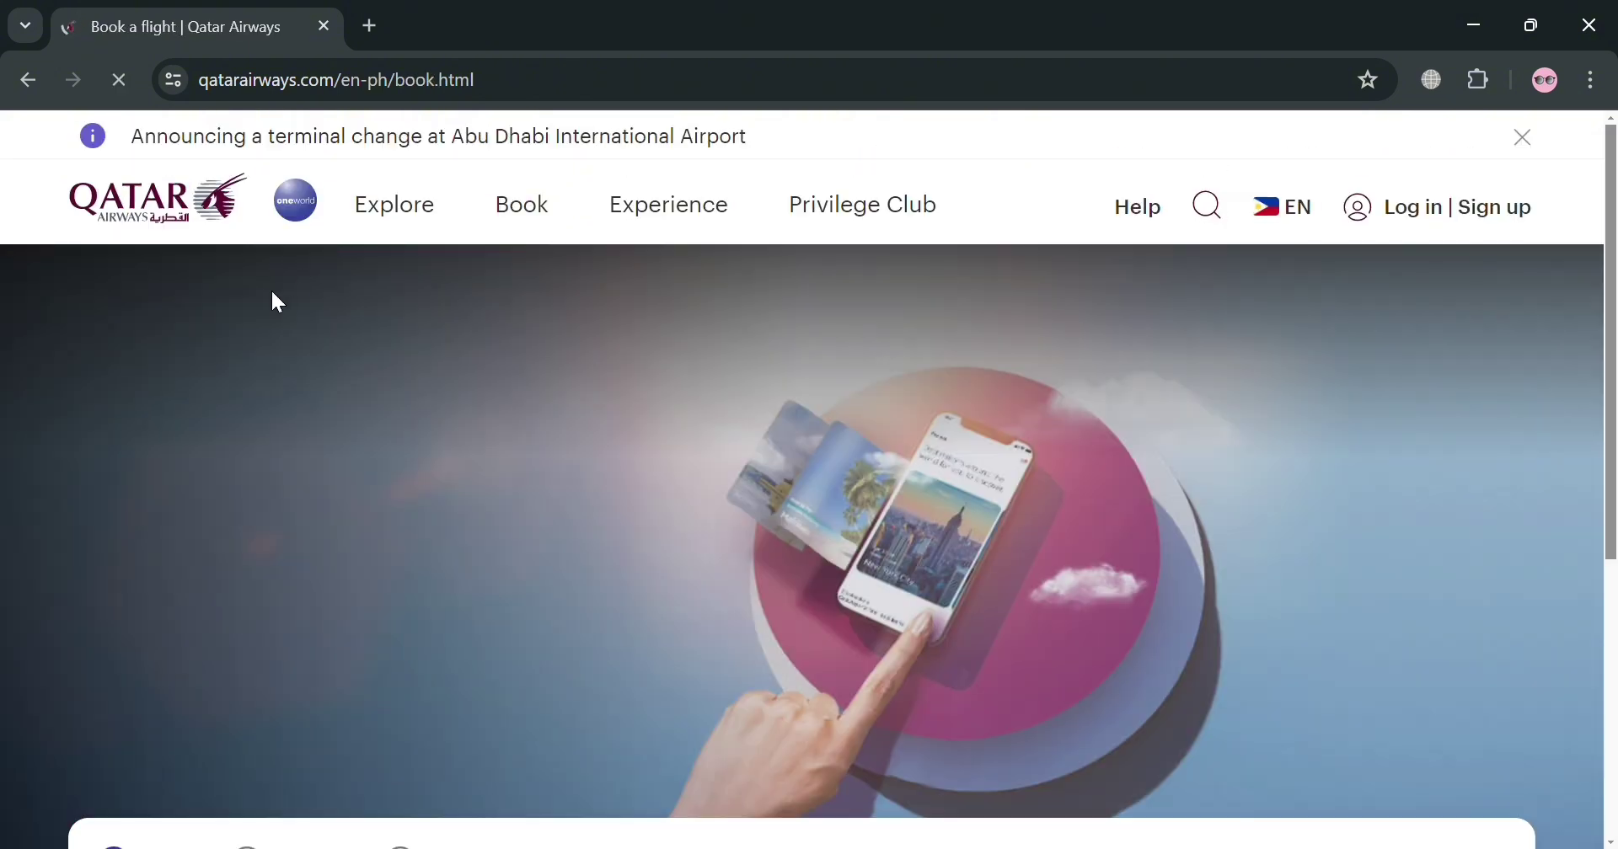
Step: Swap the airports until the route runs from Manila MNL to Hong Kong HKG
{"action": "scroll", "coordinate": [295, 371], "scroll_direction": "down", "scroll_amount": 1}
{"action": "scroll", "coordinate": [304, 387], "scroll_direction": "down", "scroll_amount": 5}
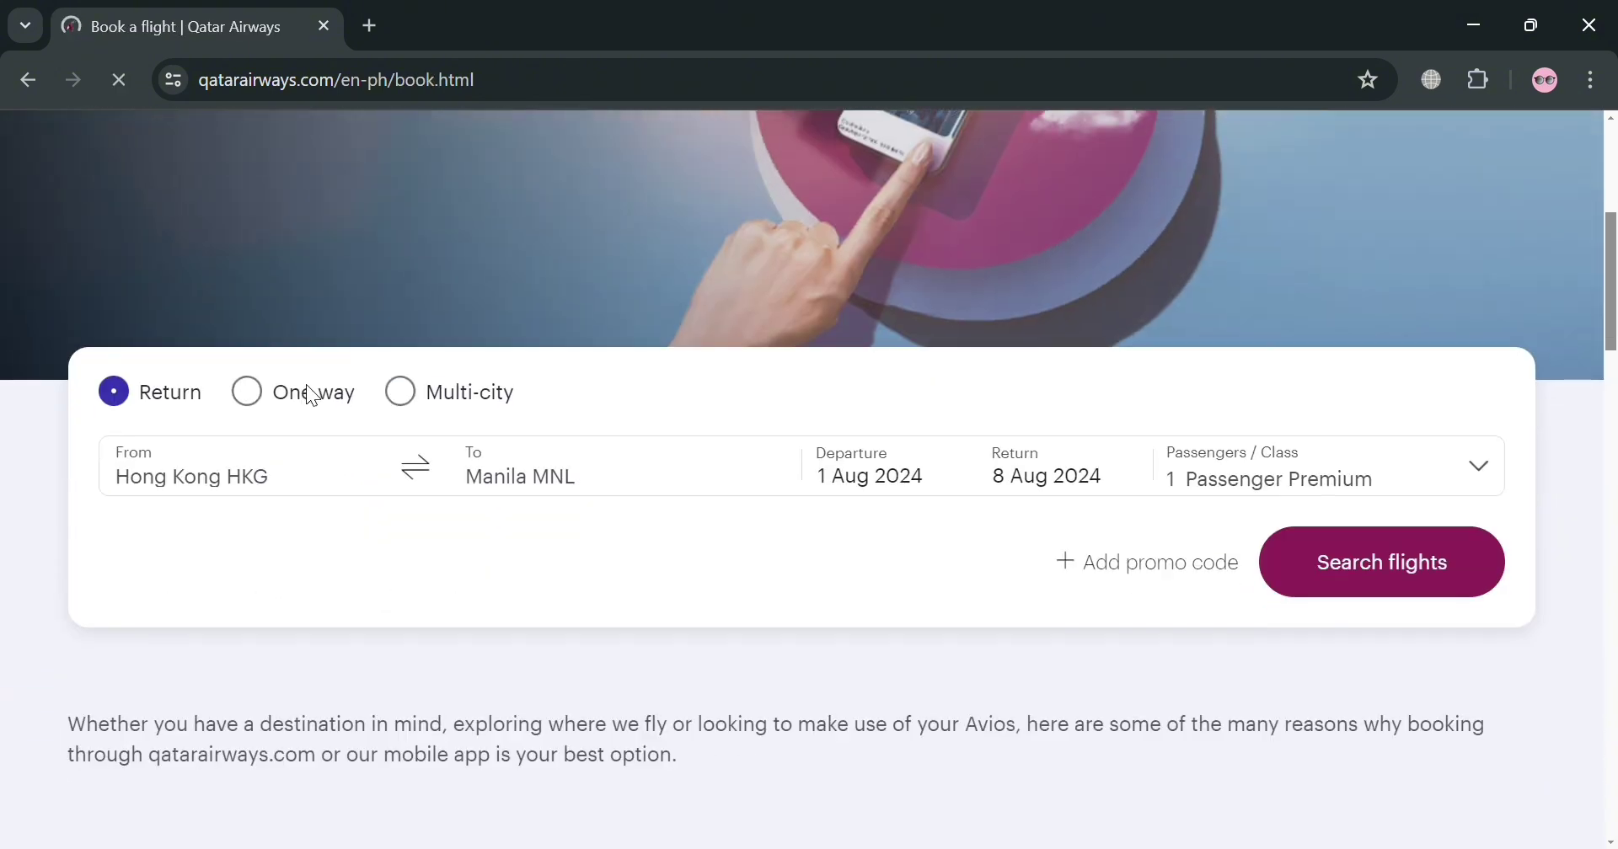
{"action": "left_click", "coordinate": [421, 473]}
{"action": "scroll", "coordinate": [413, 476], "scroll_direction": "down", "scroll_amount": 2}
{"action": "scroll", "coordinate": [467, 401], "scroll_direction": "up", "scroll_amount": 3}
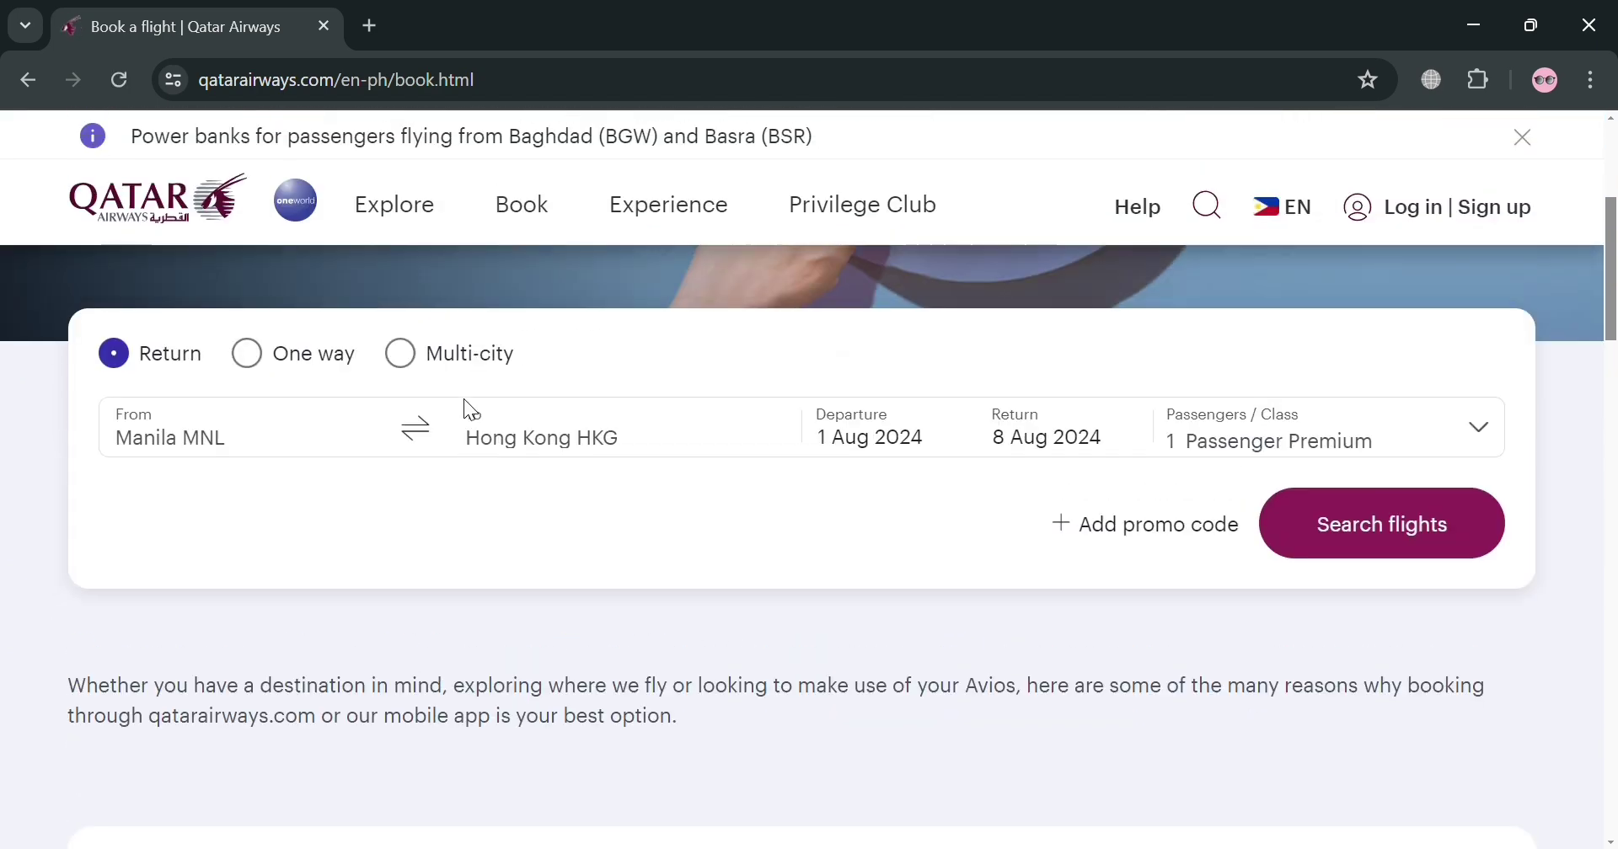
{"action": "left_click", "coordinate": [429, 553]}
{"action": "scroll", "coordinate": [430, 562], "scroll_direction": "down", "scroll_amount": 1}
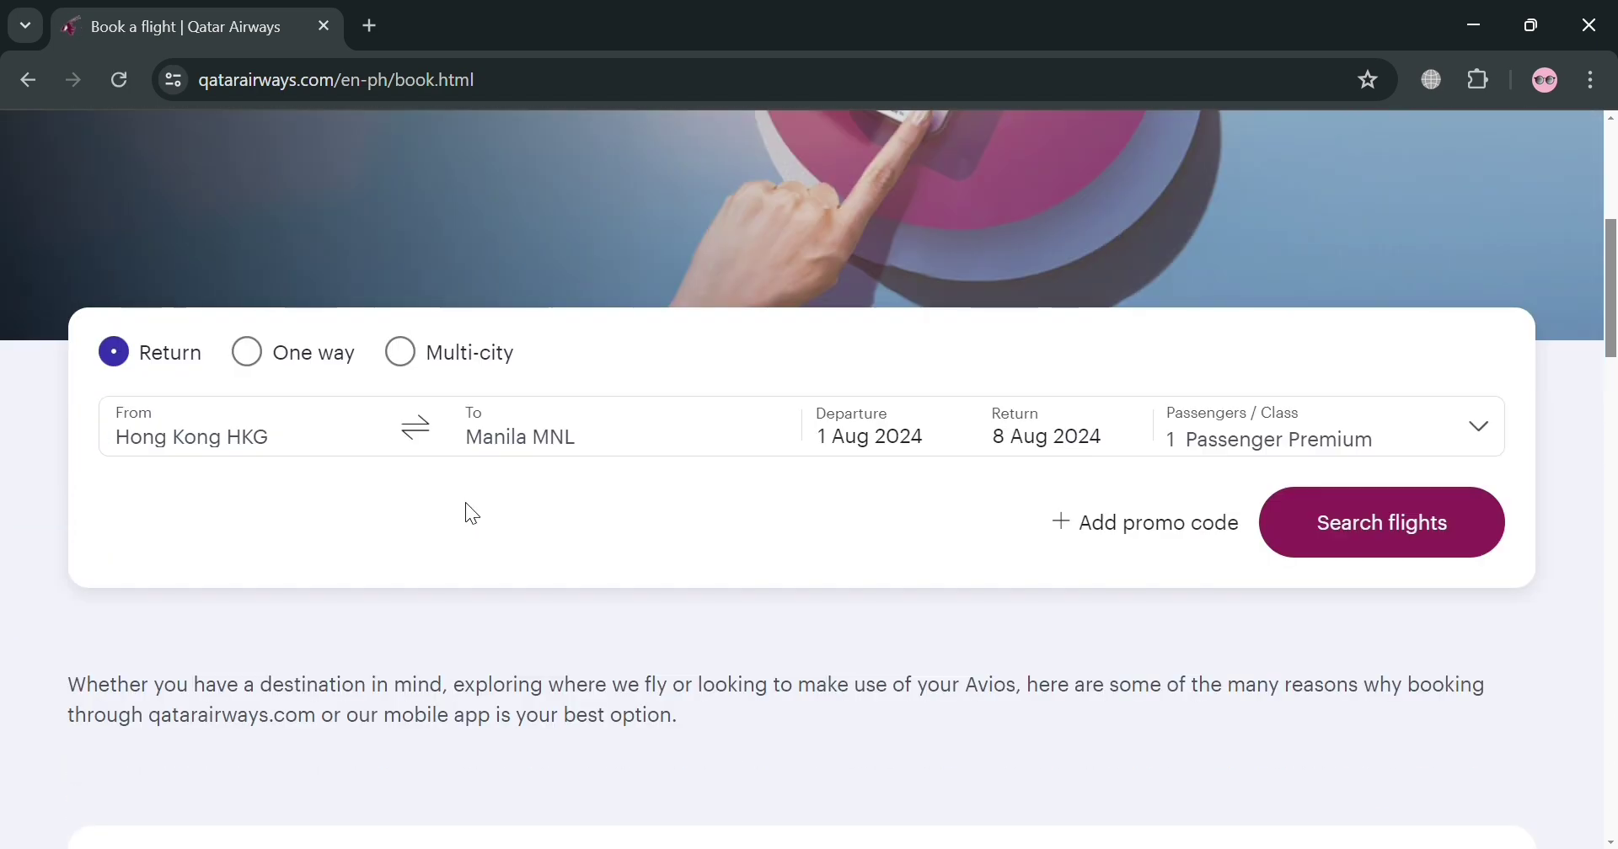
{"action": "left_click", "coordinate": [433, 448]}
{"action": "scroll", "coordinate": [428, 447], "scroll_direction": "down", "scroll_amount": 2}
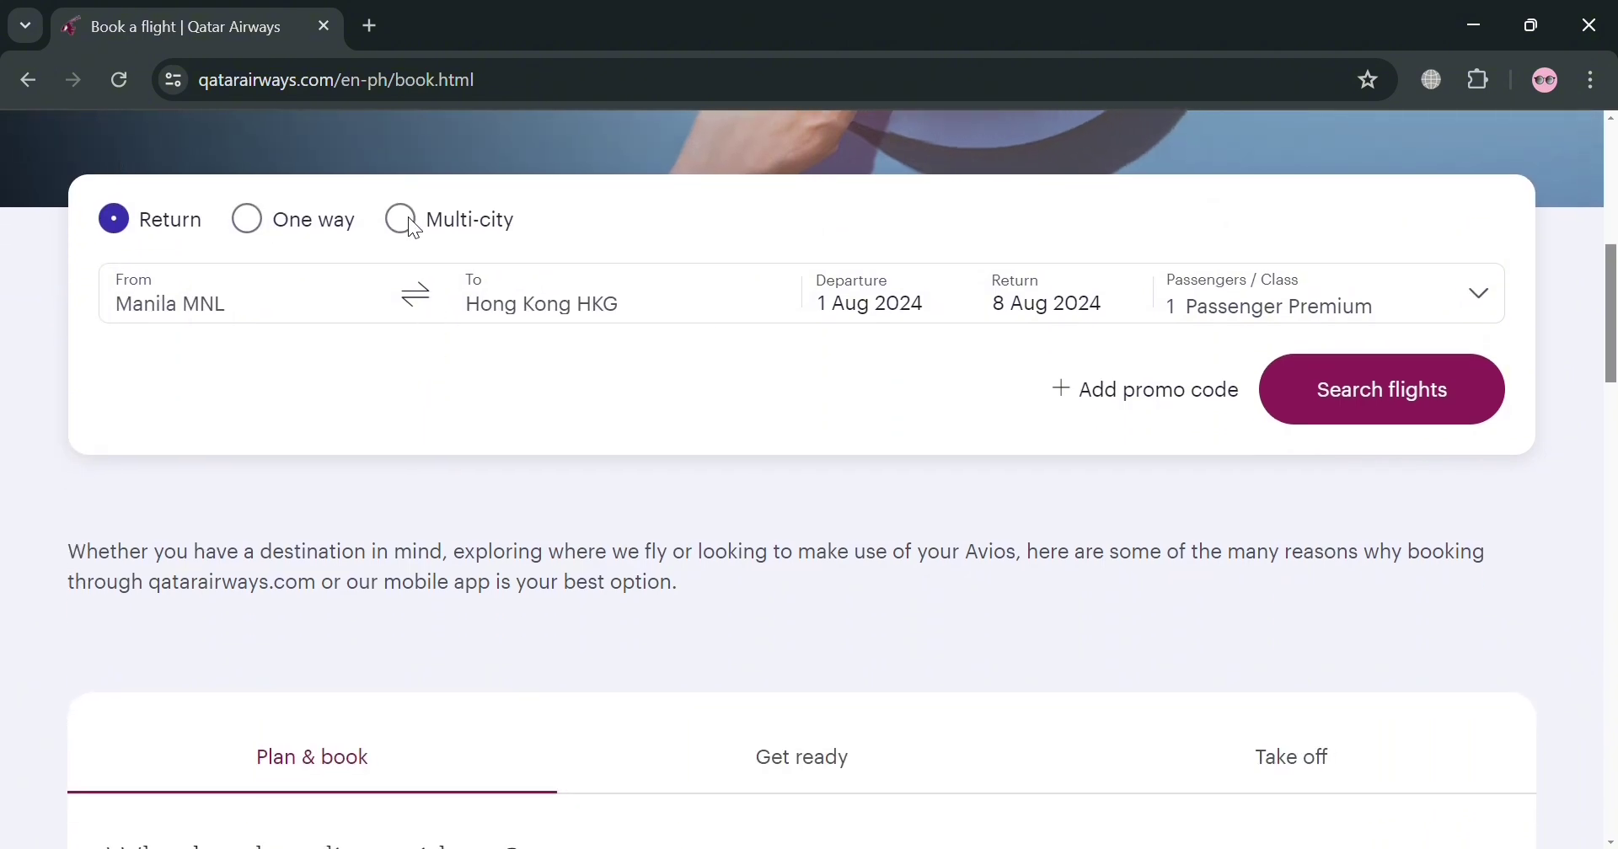
{"action": "left_click", "coordinate": [885, 303]}
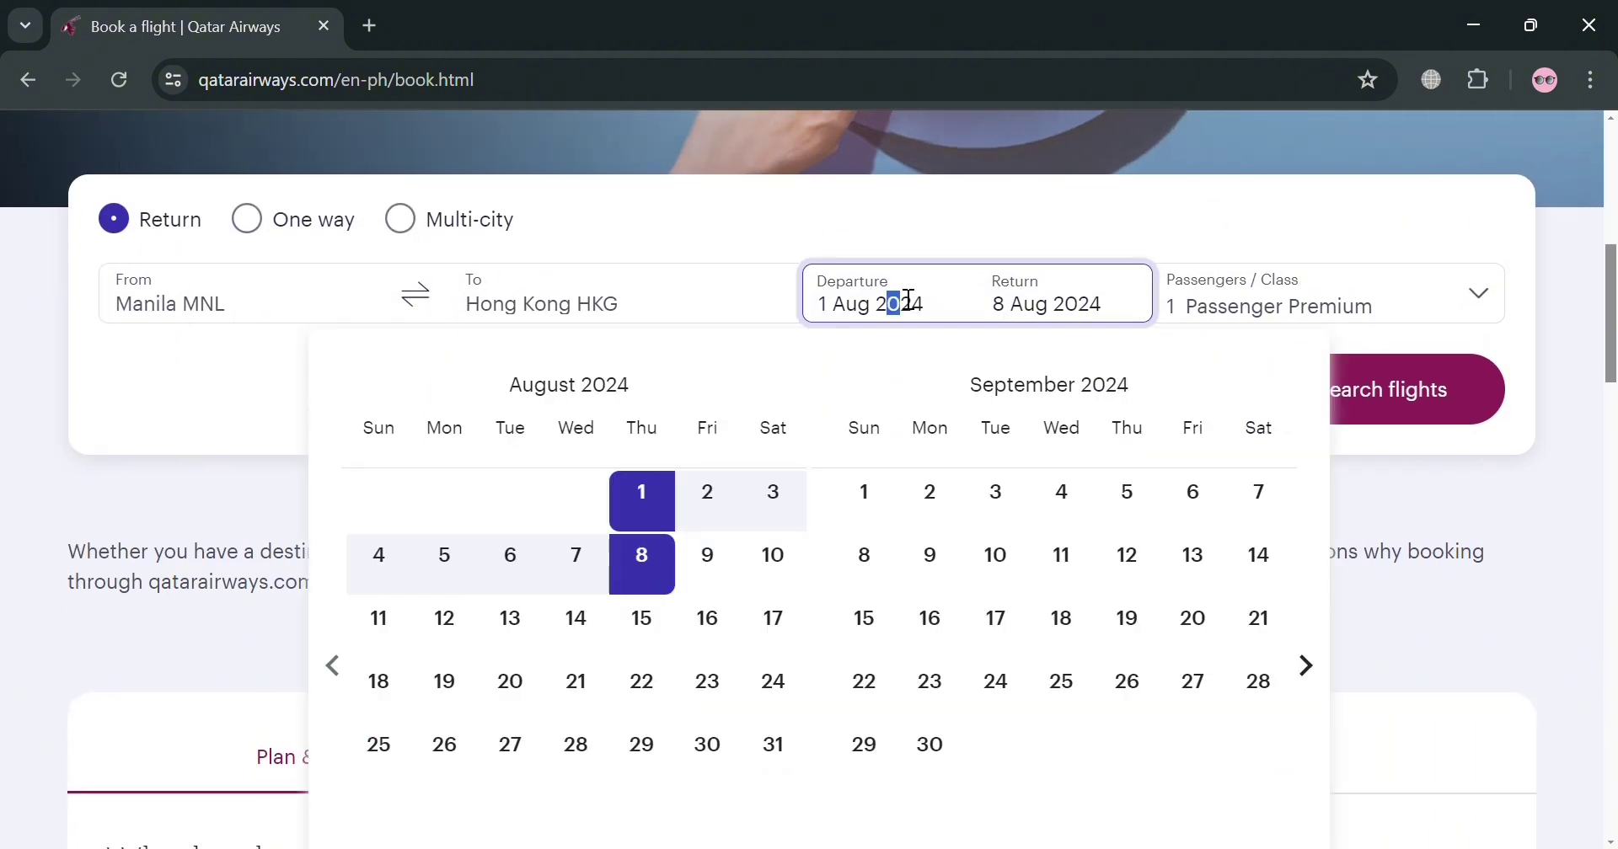
Step: Set the departure date to 1 Aug and change the destination to Berlin BER
{"action": "left_click", "coordinate": [762, 619]}
{"action": "left_click", "coordinate": [650, 506]}
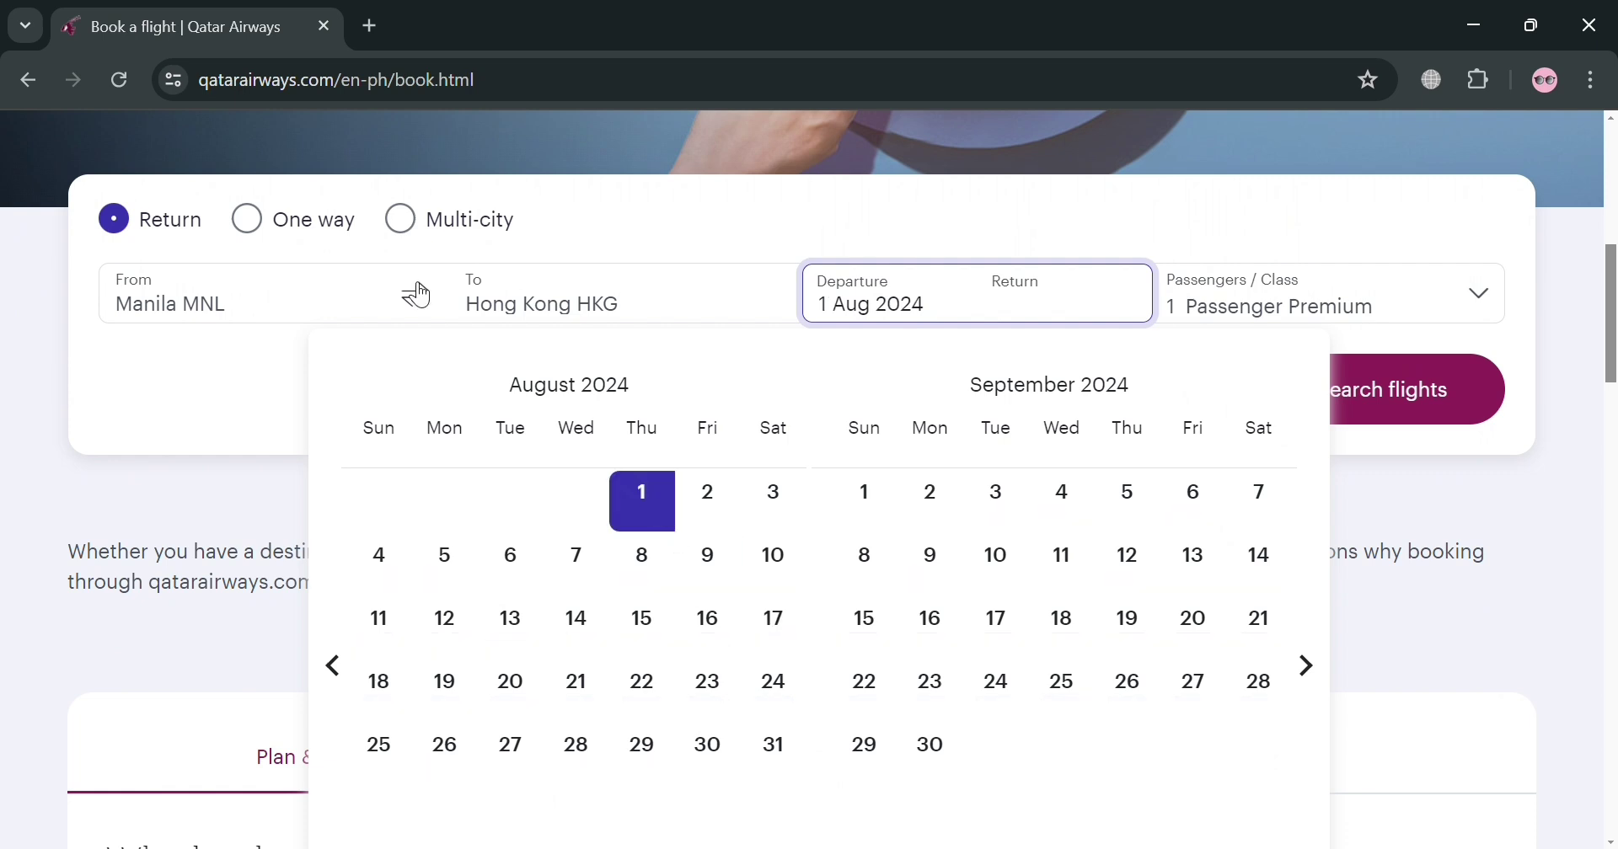
{"action": "left_click", "coordinate": [538, 303]}
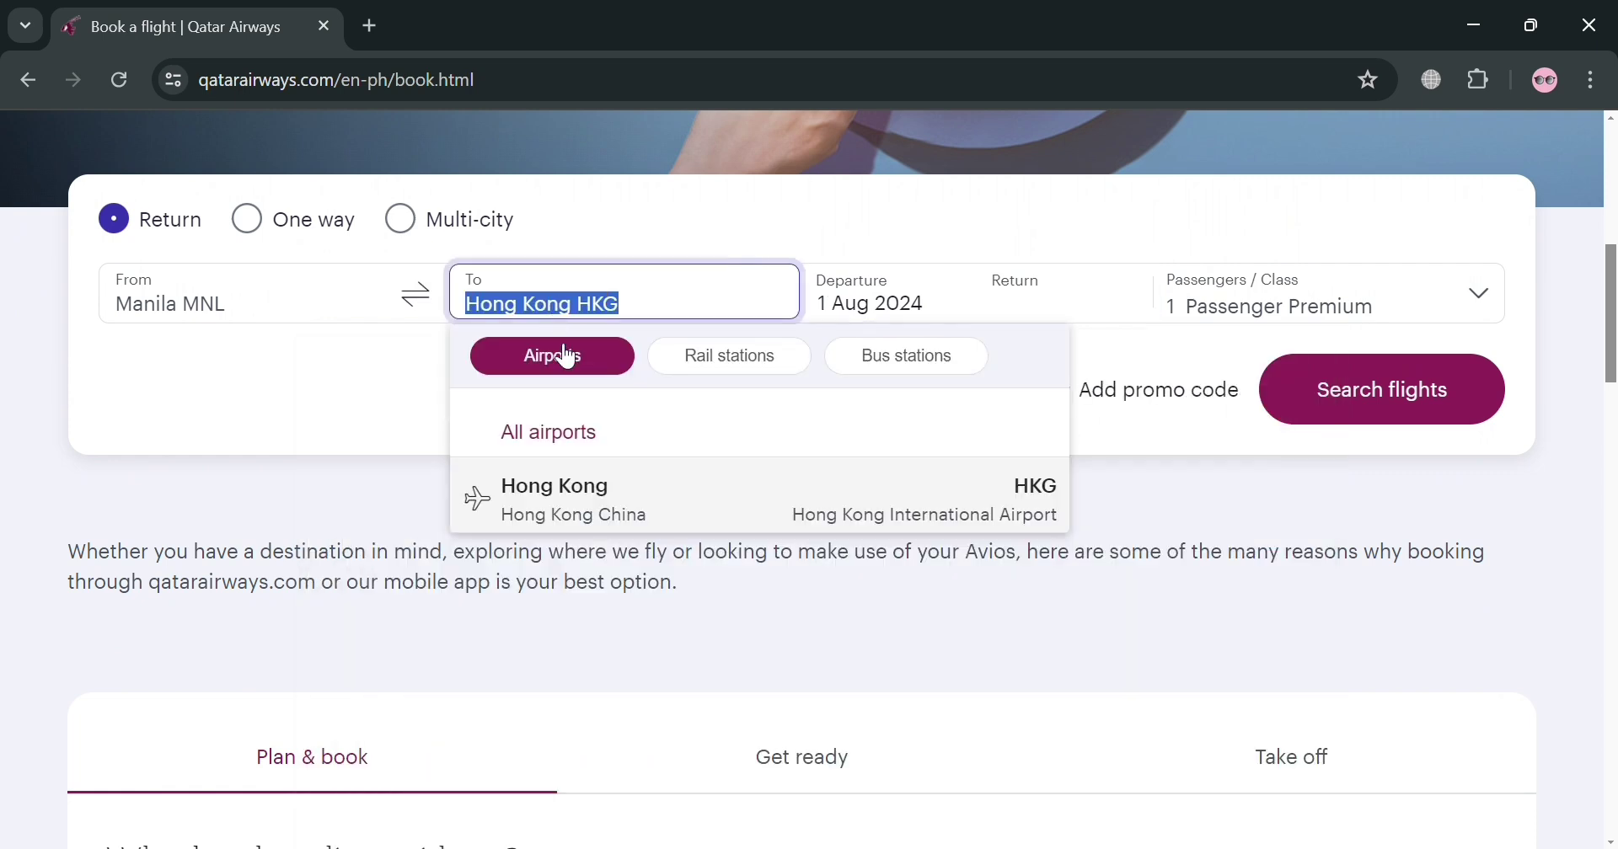
{"action": "type", "text": "ber"}
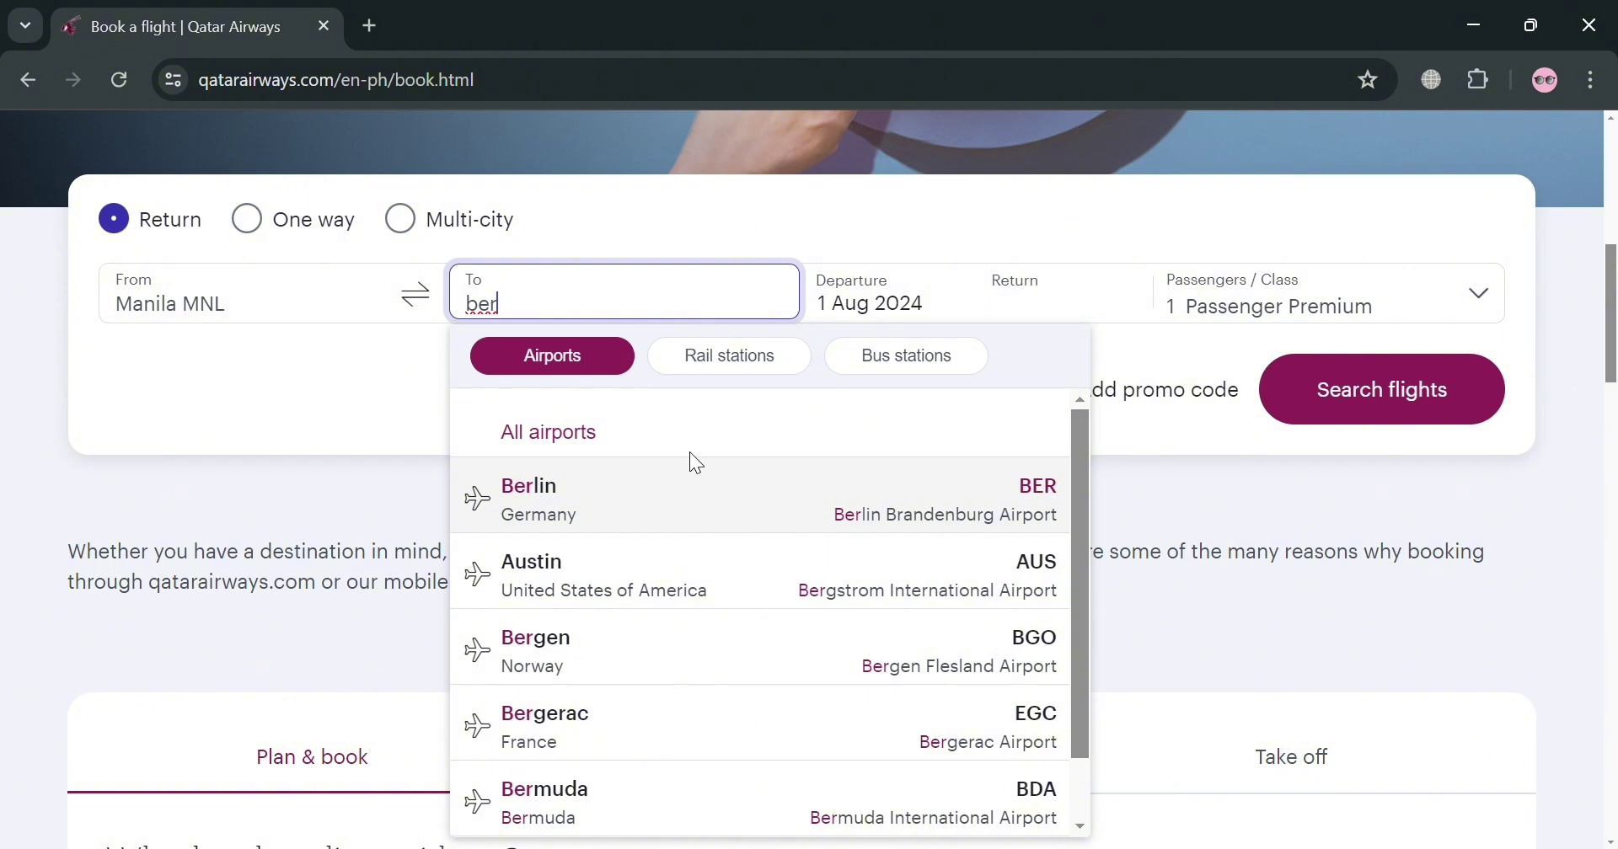
{"action": "left_click", "coordinate": [698, 489]}
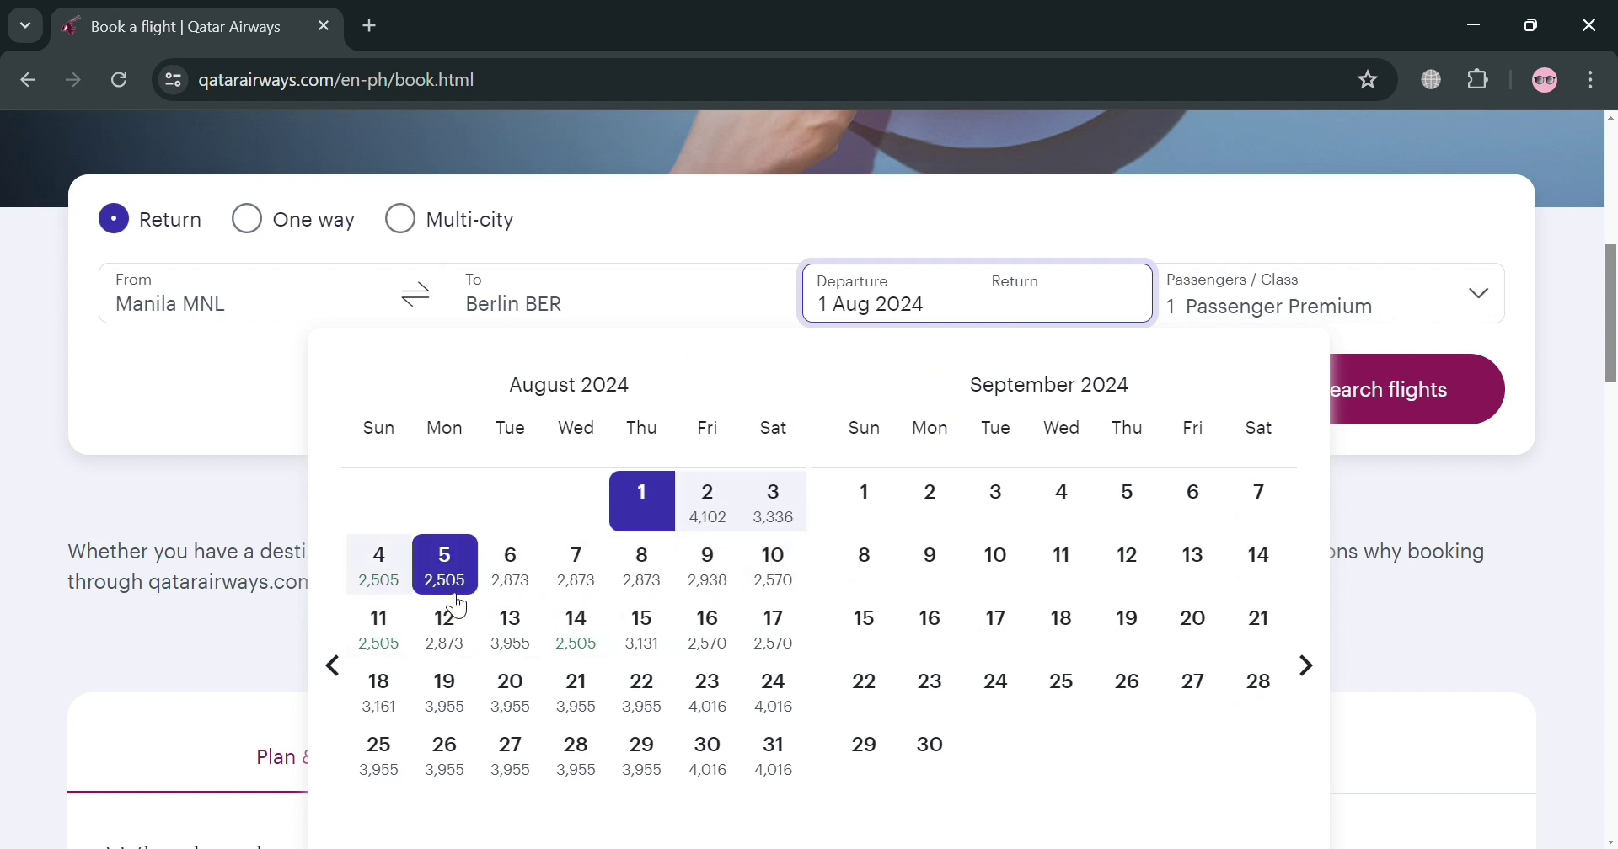
Step: Pick 5 Aug 2024 as the return date and confirm the 1–5 Aug travel dates
{"action": "left_click", "coordinate": [445, 566]}
{"action": "scroll", "coordinate": [1392, 704], "scroll_direction": "down", "scroll_amount": 3}
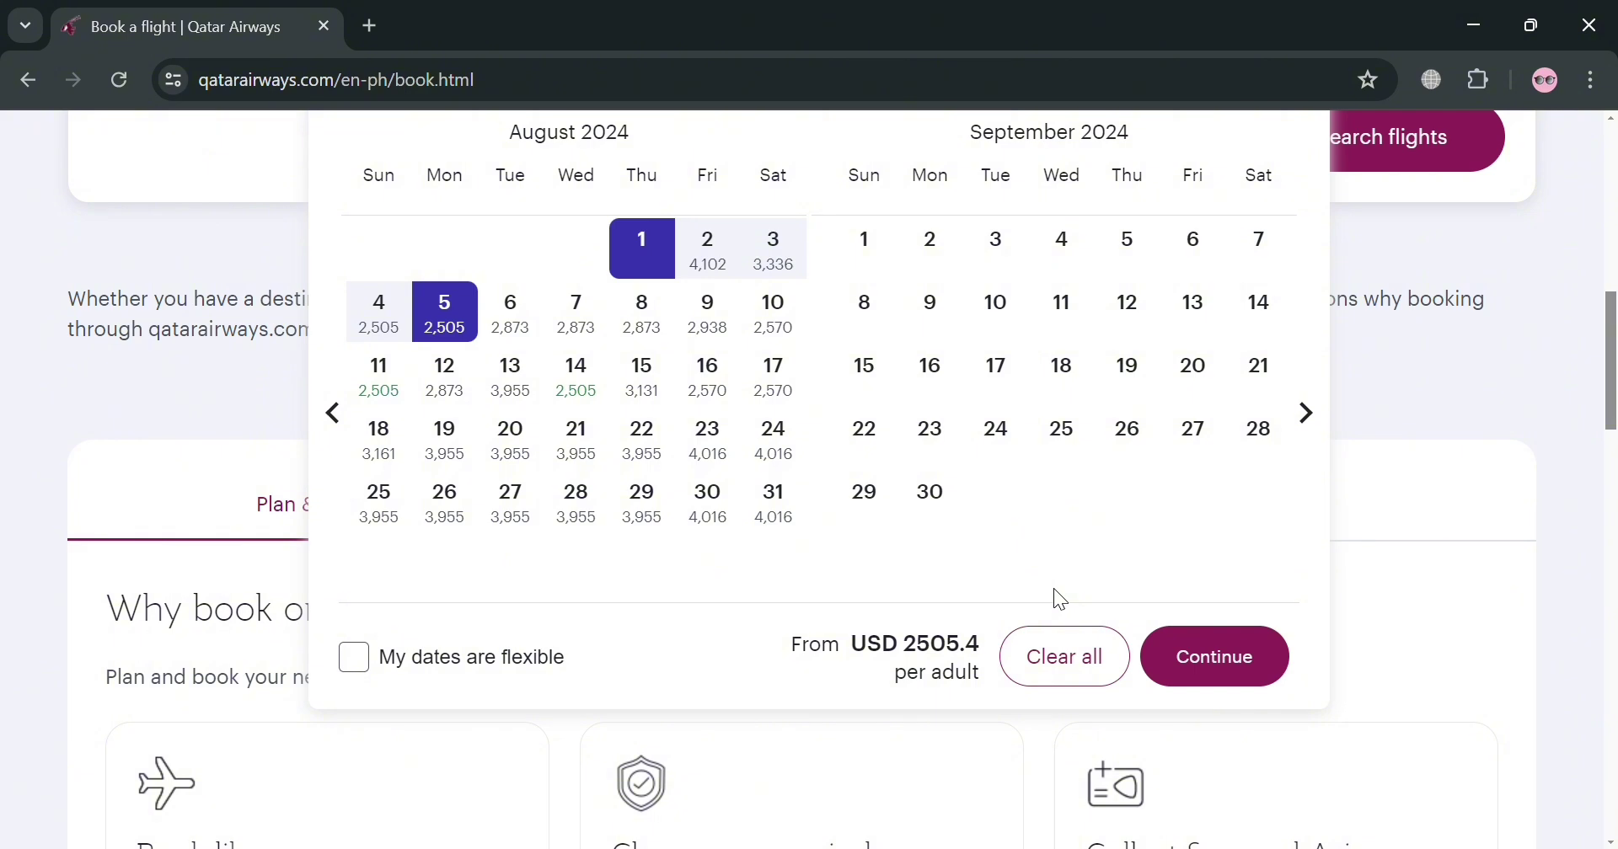
{"action": "left_click", "coordinate": [1272, 656]}
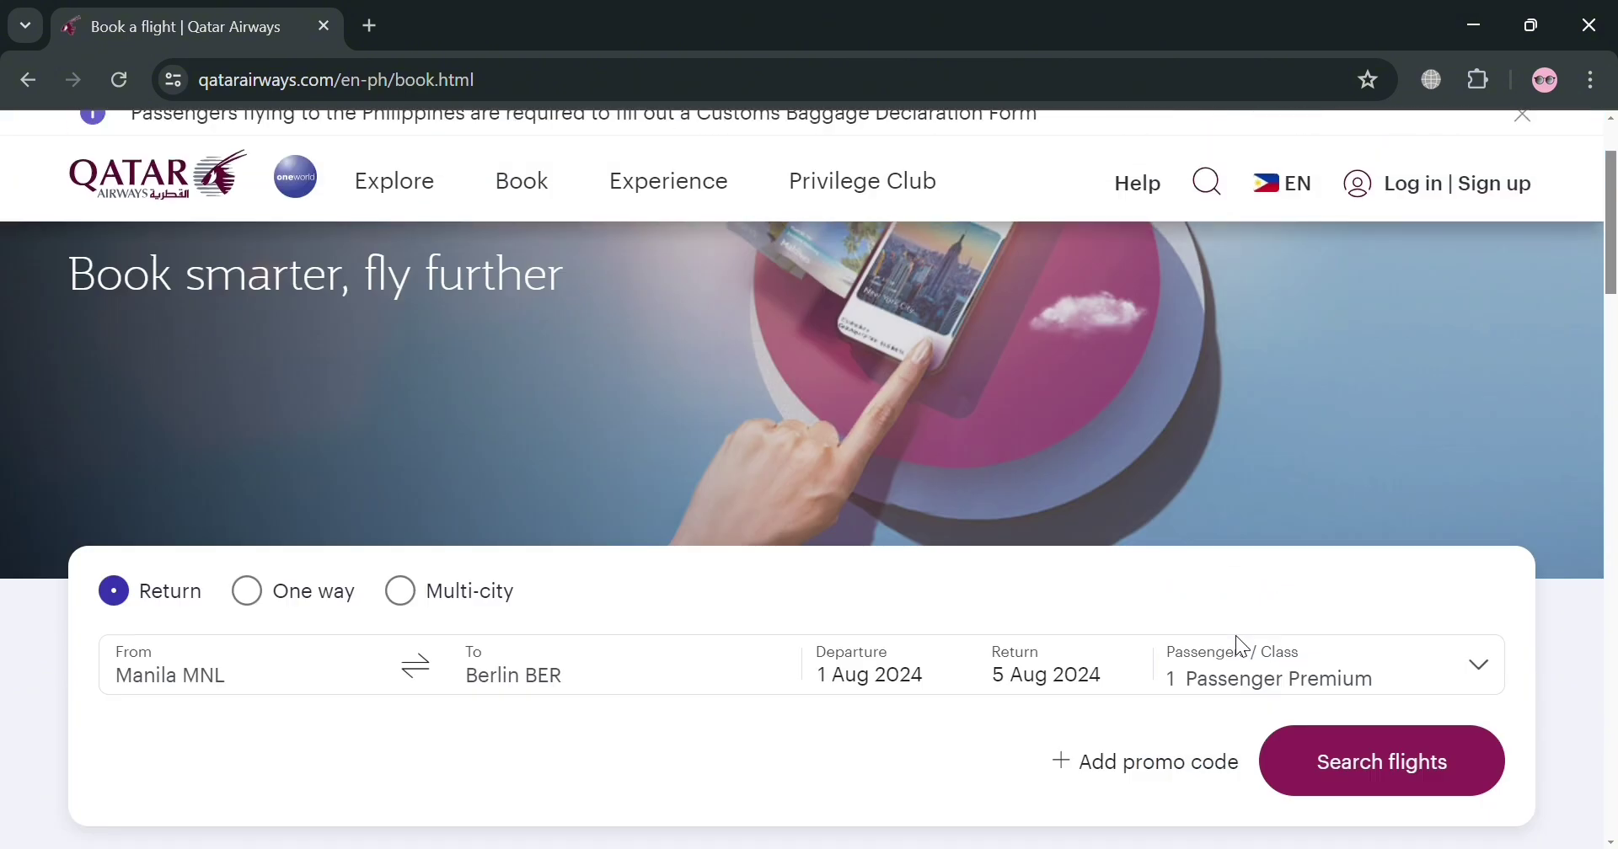
{"action": "left_click", "coordinate": [1370, 681]}
Step: Confirm one adult in Premium class and run the Manila–Berlin 1–5 Aug flight search
{"action": "scroll", "coordinate": [1365, 680], "scroll_direction": "down", "scroll_amount": 4}
{"action": "scroll", "coordinate": [1222, 523], "scroll_direction": "down", "scroll_amount": 3}
{"action": "scroll", "coordinate": [1280, 472], "scroll_direction": "up", "scroll_amount": 1}
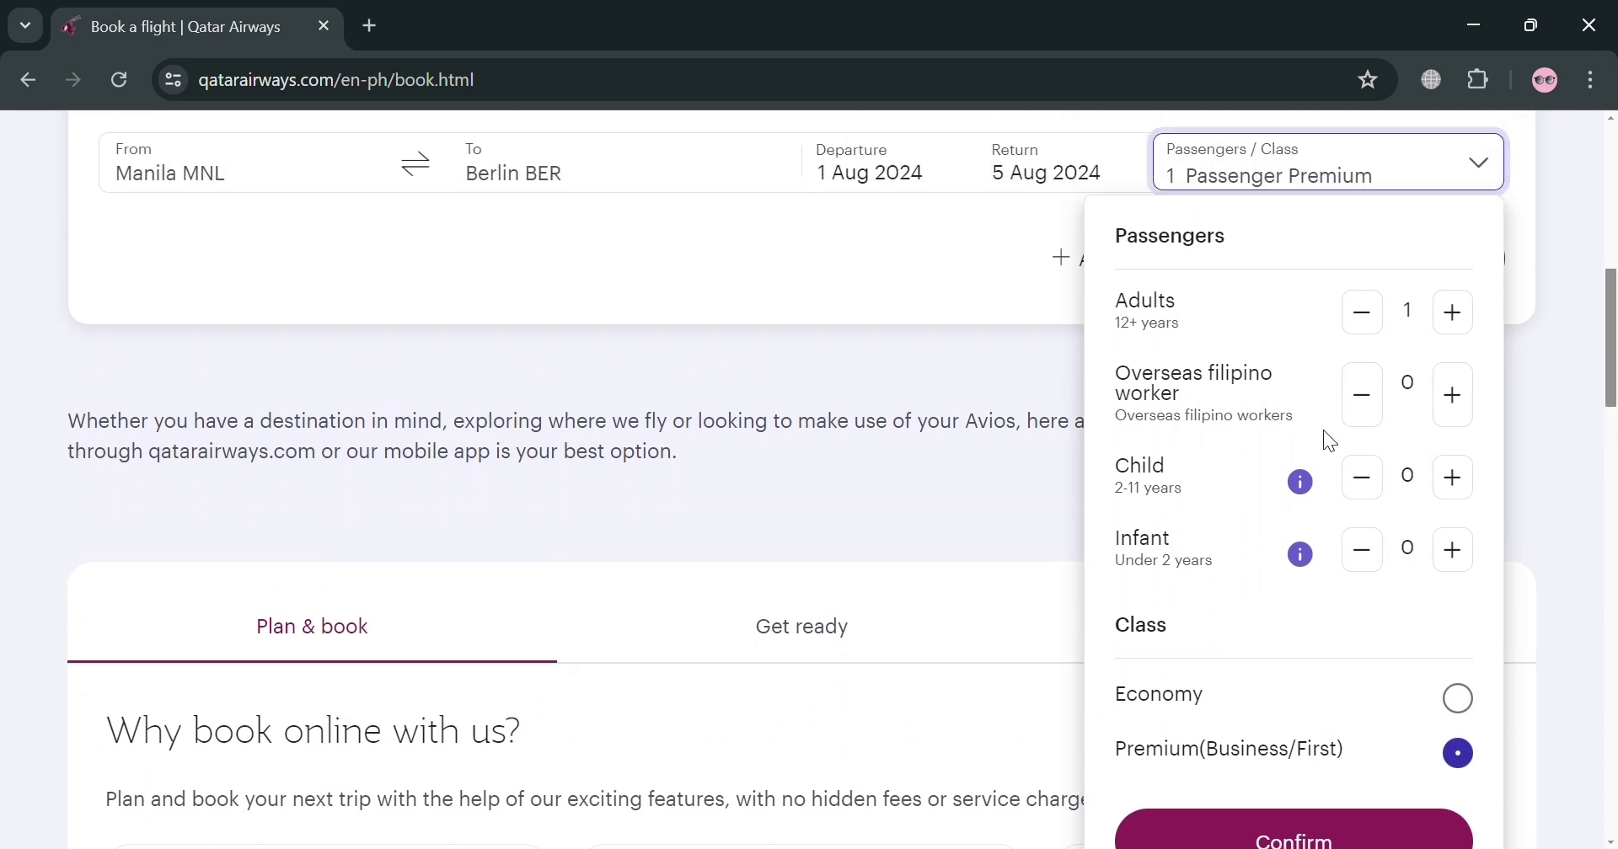
{"action": "scroll", "coordinate": [1330, 440], "scroll_direction": "down", "scroll_amount": 1}
{"action": "scroll", "coordinate": [1459, 351], "scroll_direction": "up", "scroll_amount": 2}
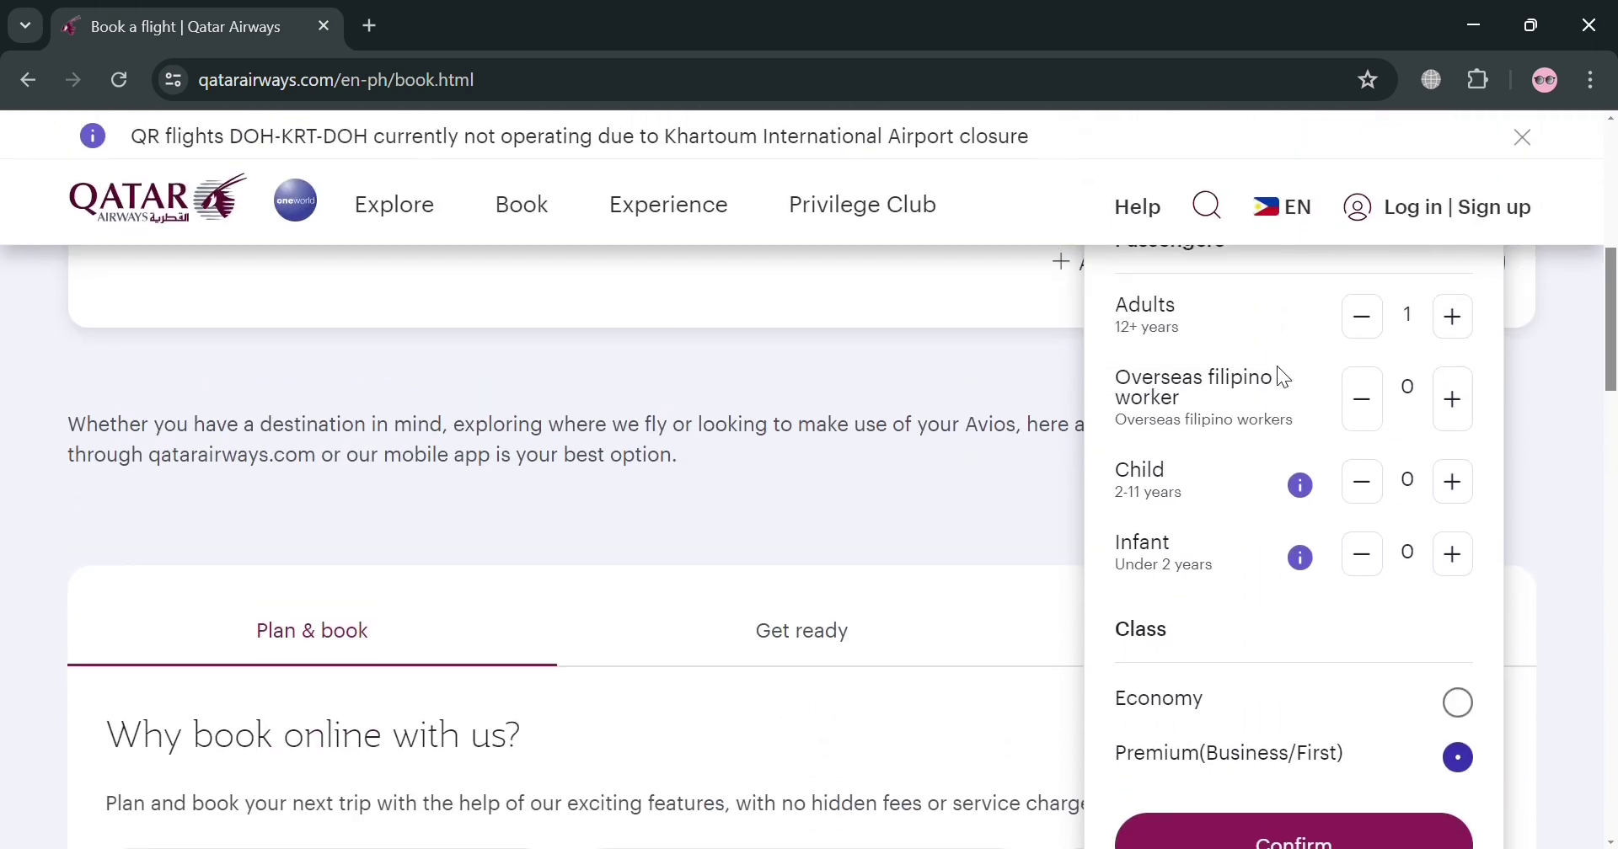
{"action": "scroll", "coordinate": [1282, 377], "scroll_direction": "up", "scroll_amount": 2}
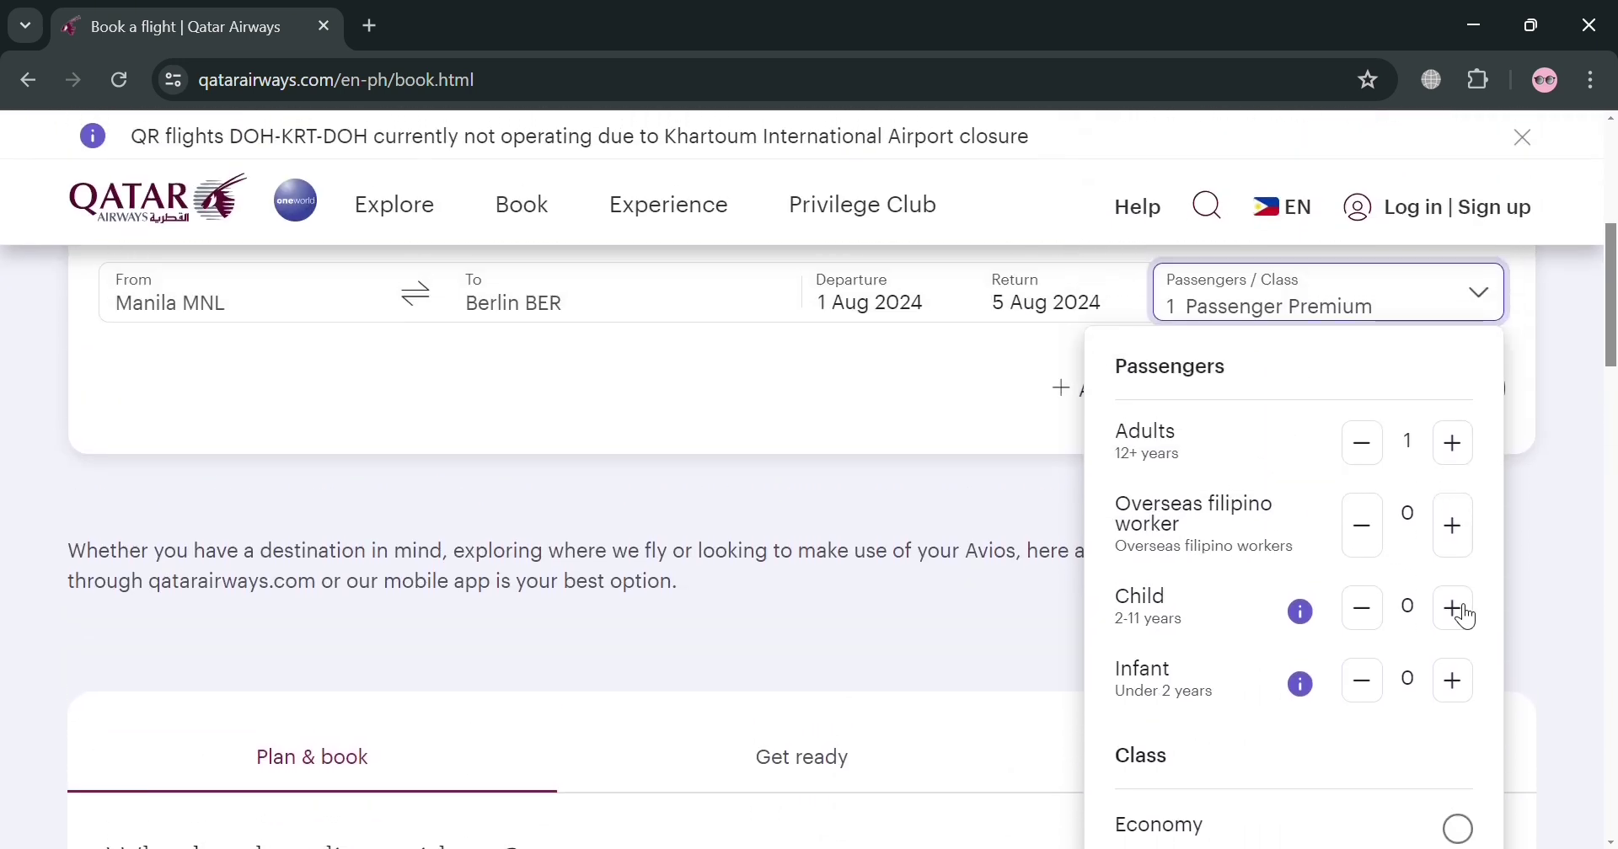
{"action": "scroll", "coordinate": [1456, 706], "scroll_direction": "down", "scroll_amount": 1}
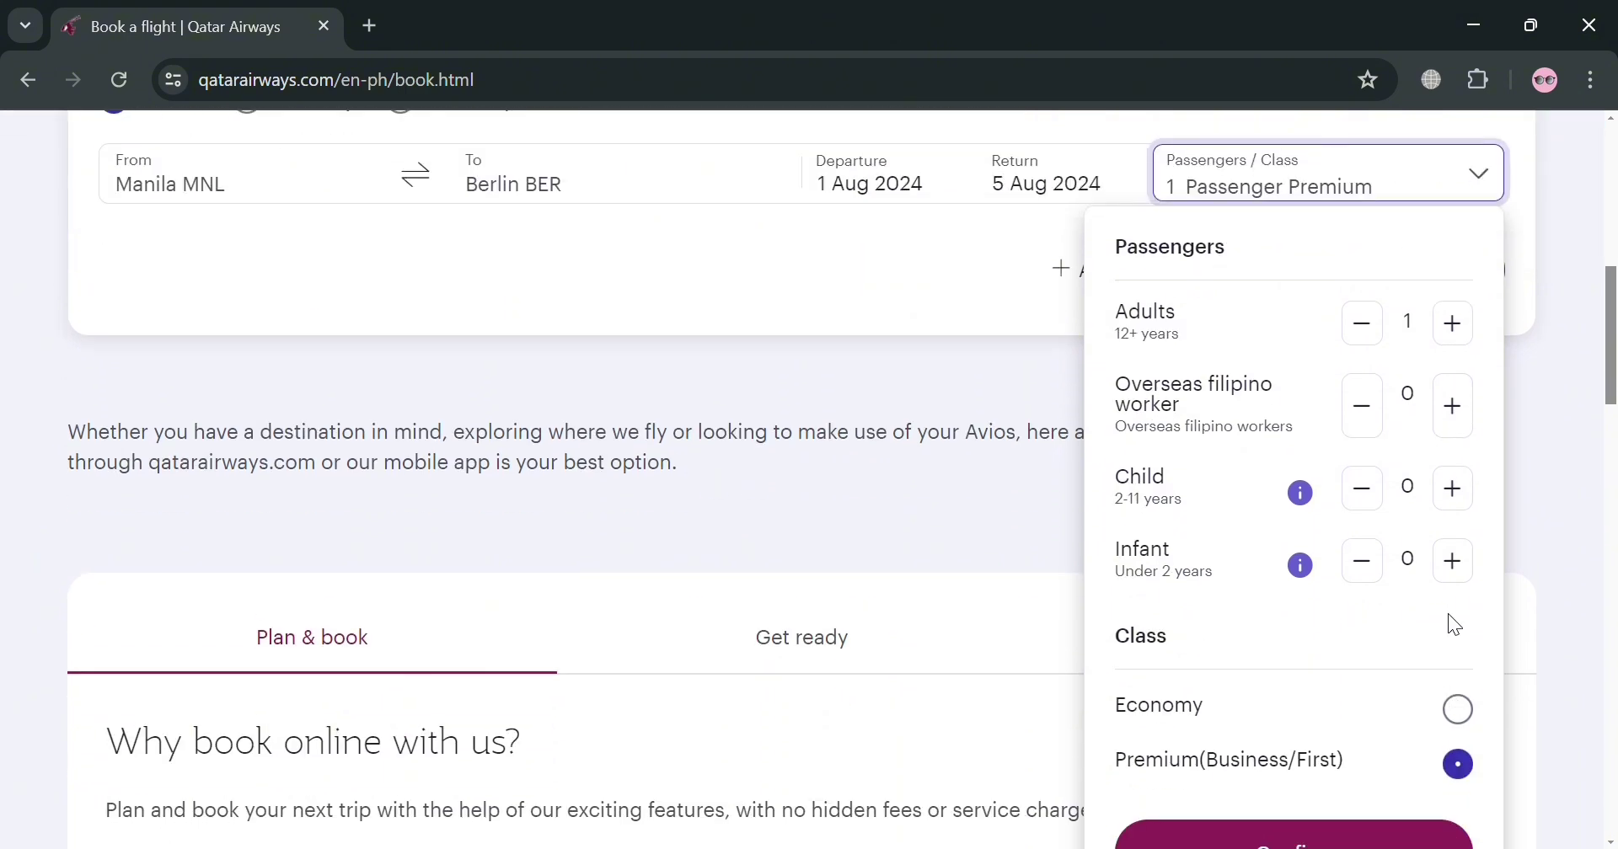
{"action": "scroll", "coordinate": [1455, 640], "scroll_direction": "down", "scroll_amount": 1}
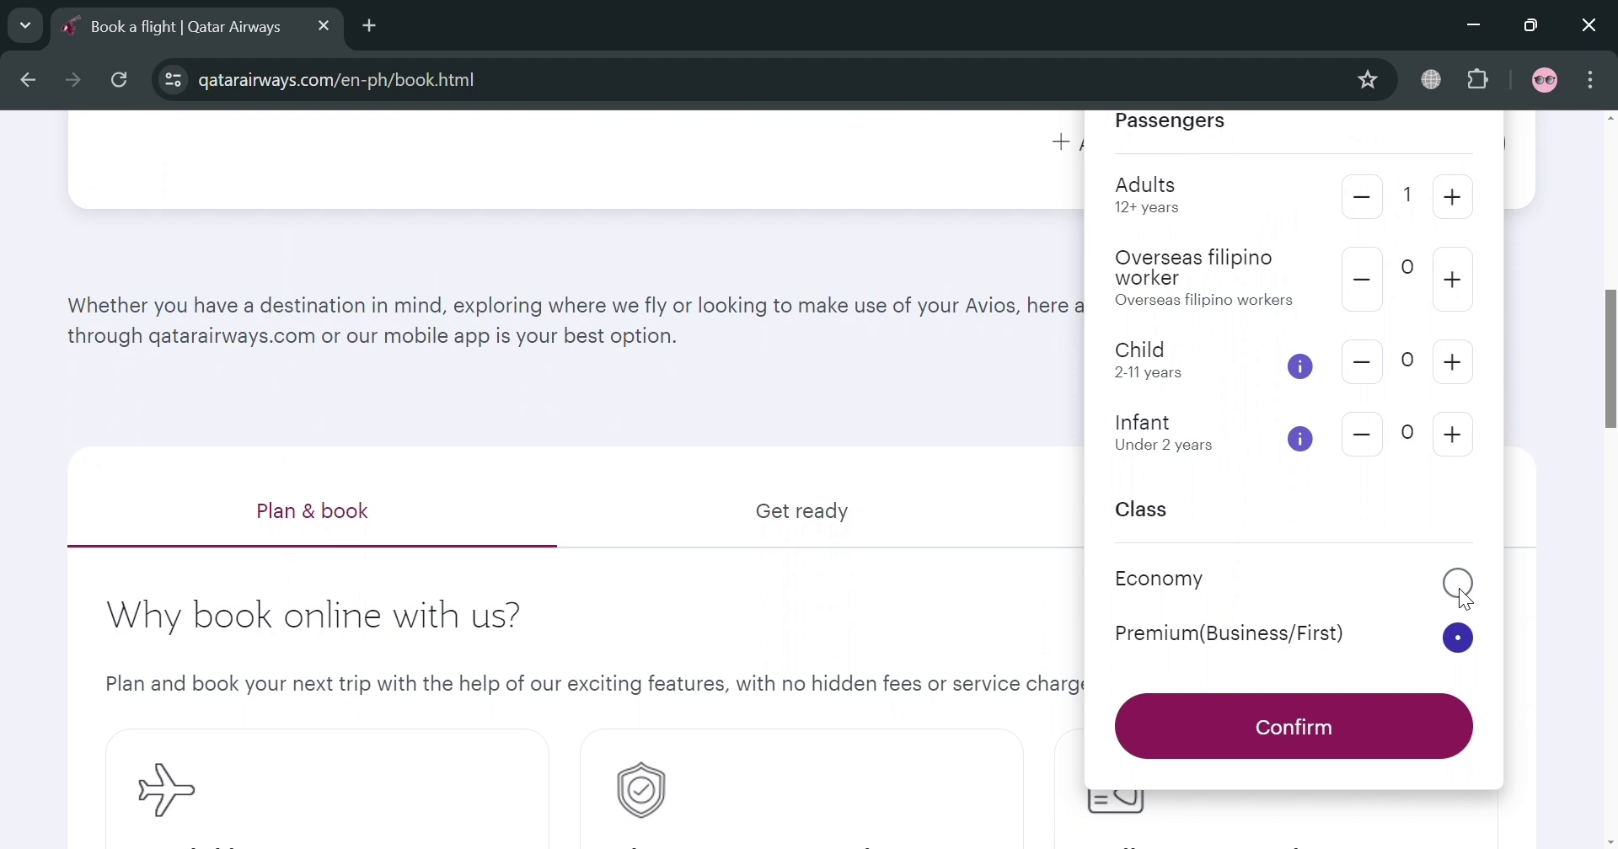
{"action": "left_click", "coordinate": [1373, 747]}
{"action": "scroll", "coordinate": [1264, 700], "scroll_direction": "up", "scroll_amount": 4}
{"action": "scroll", "coordinate": [1242, 687], "scroll_direction": "up", "scroll_amount": 2}
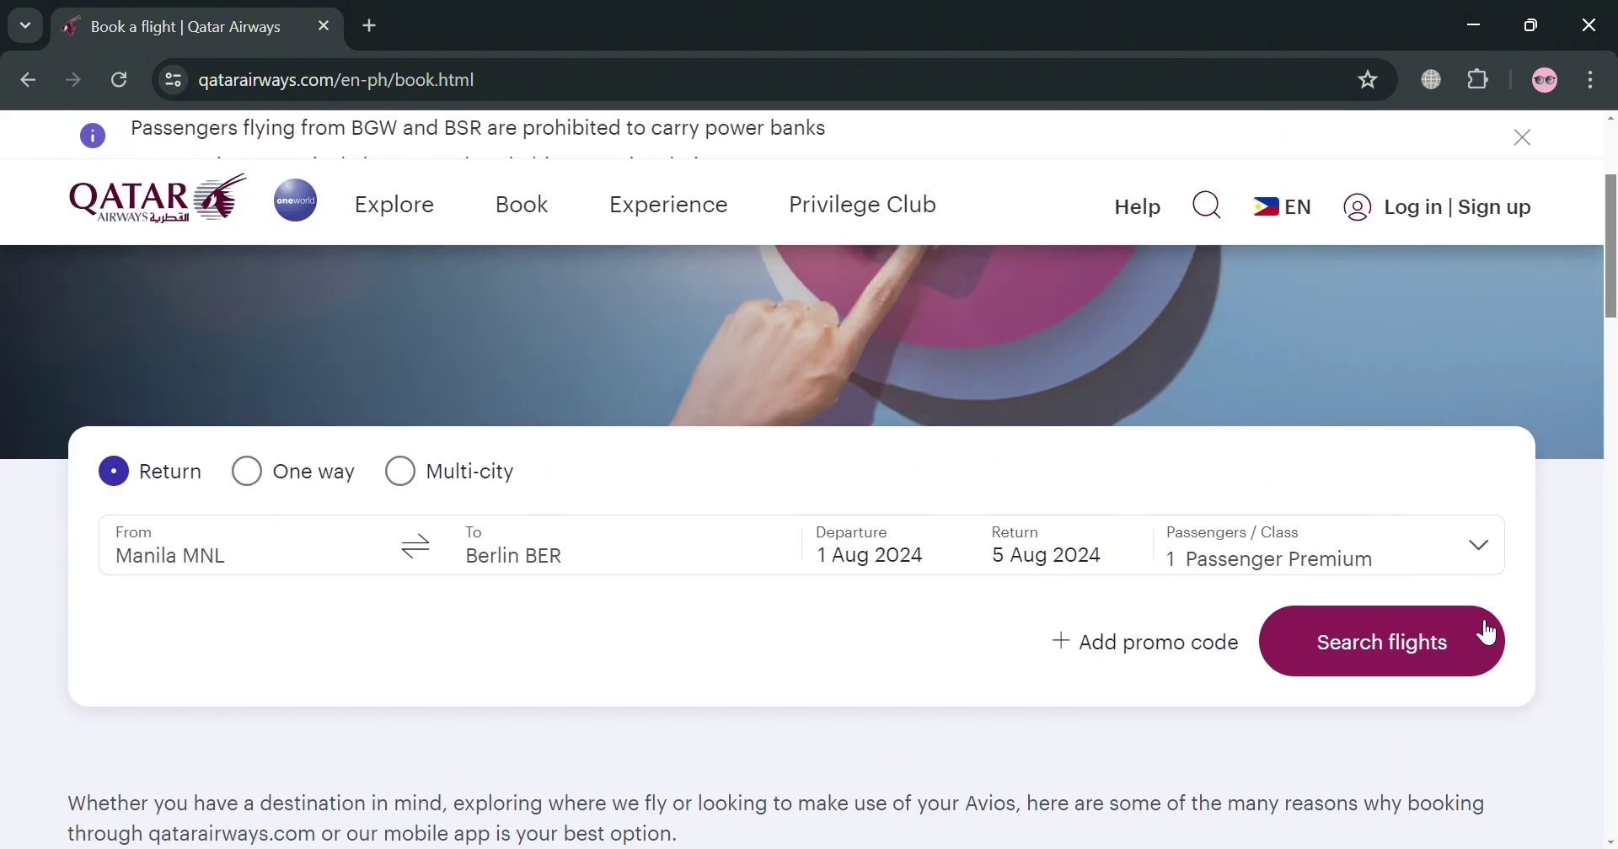
{"action": "left_click", "coordinate": [1430, 657]}
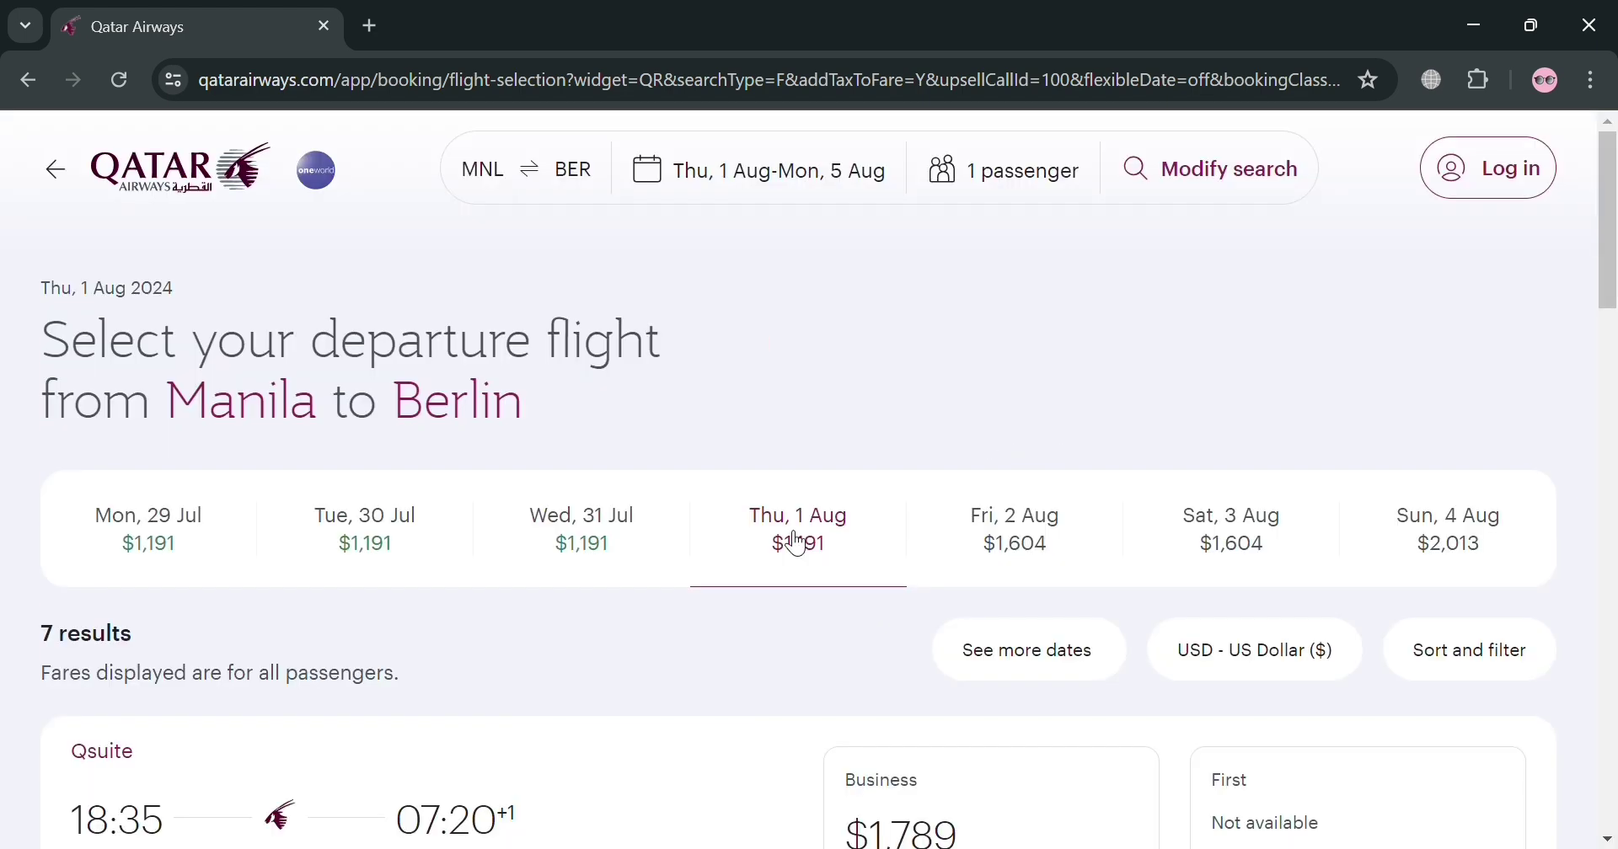
Step: Check the Wed 31 Jul fares, then return to the Thu 1 Aug departures and scroll through them
{"action": "scroll", "coordinate": [477, 497], "scroll_direction": "down", "scroll_amount": 2}
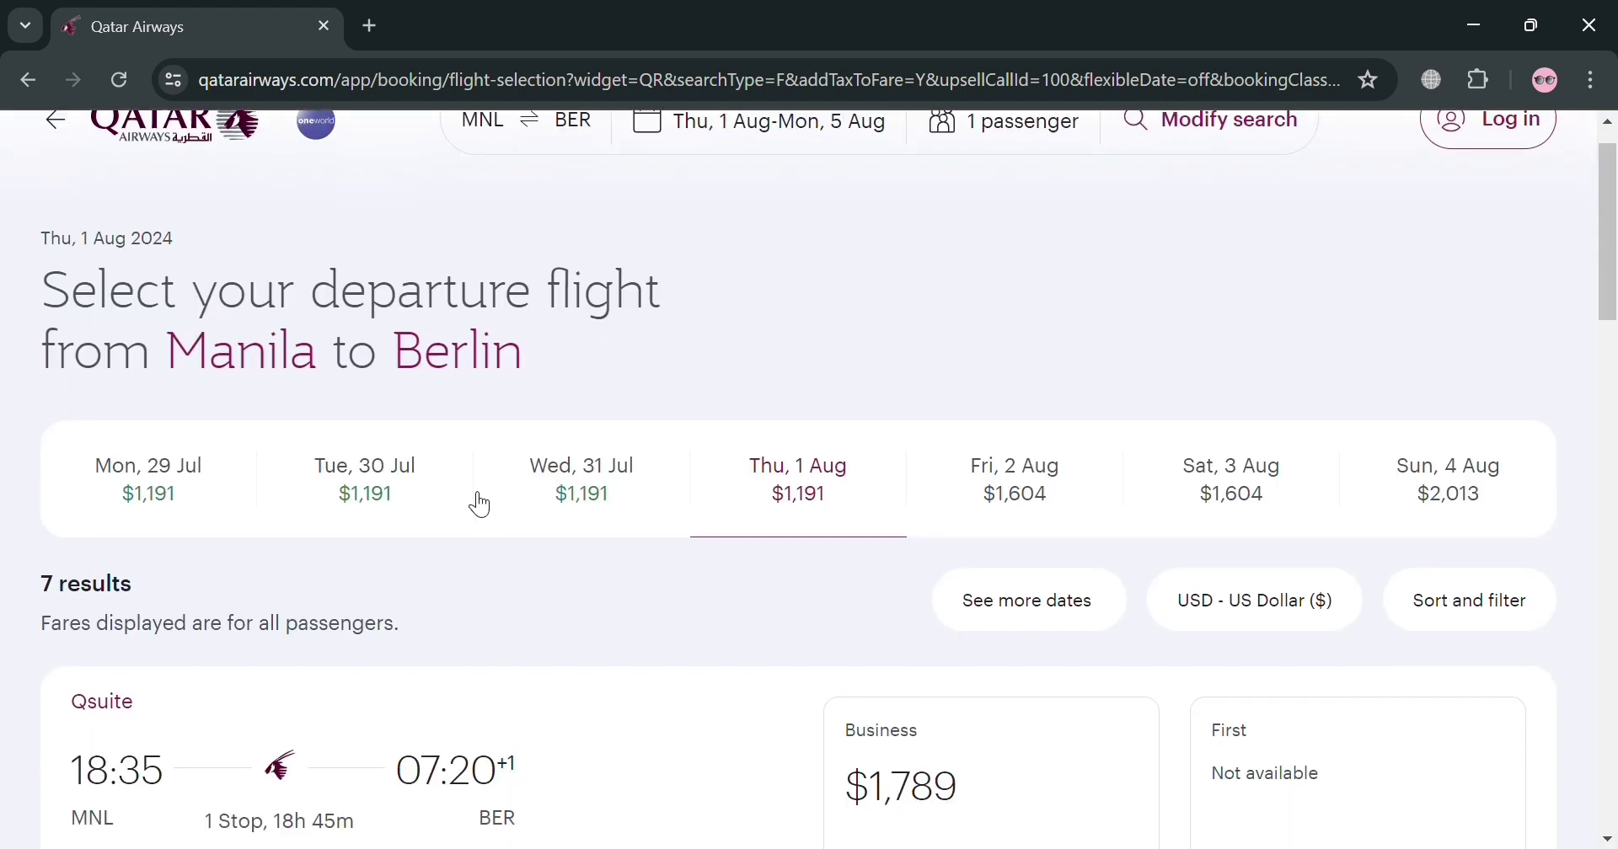
{"action": "left_click", "coordinate": [607, 428]}
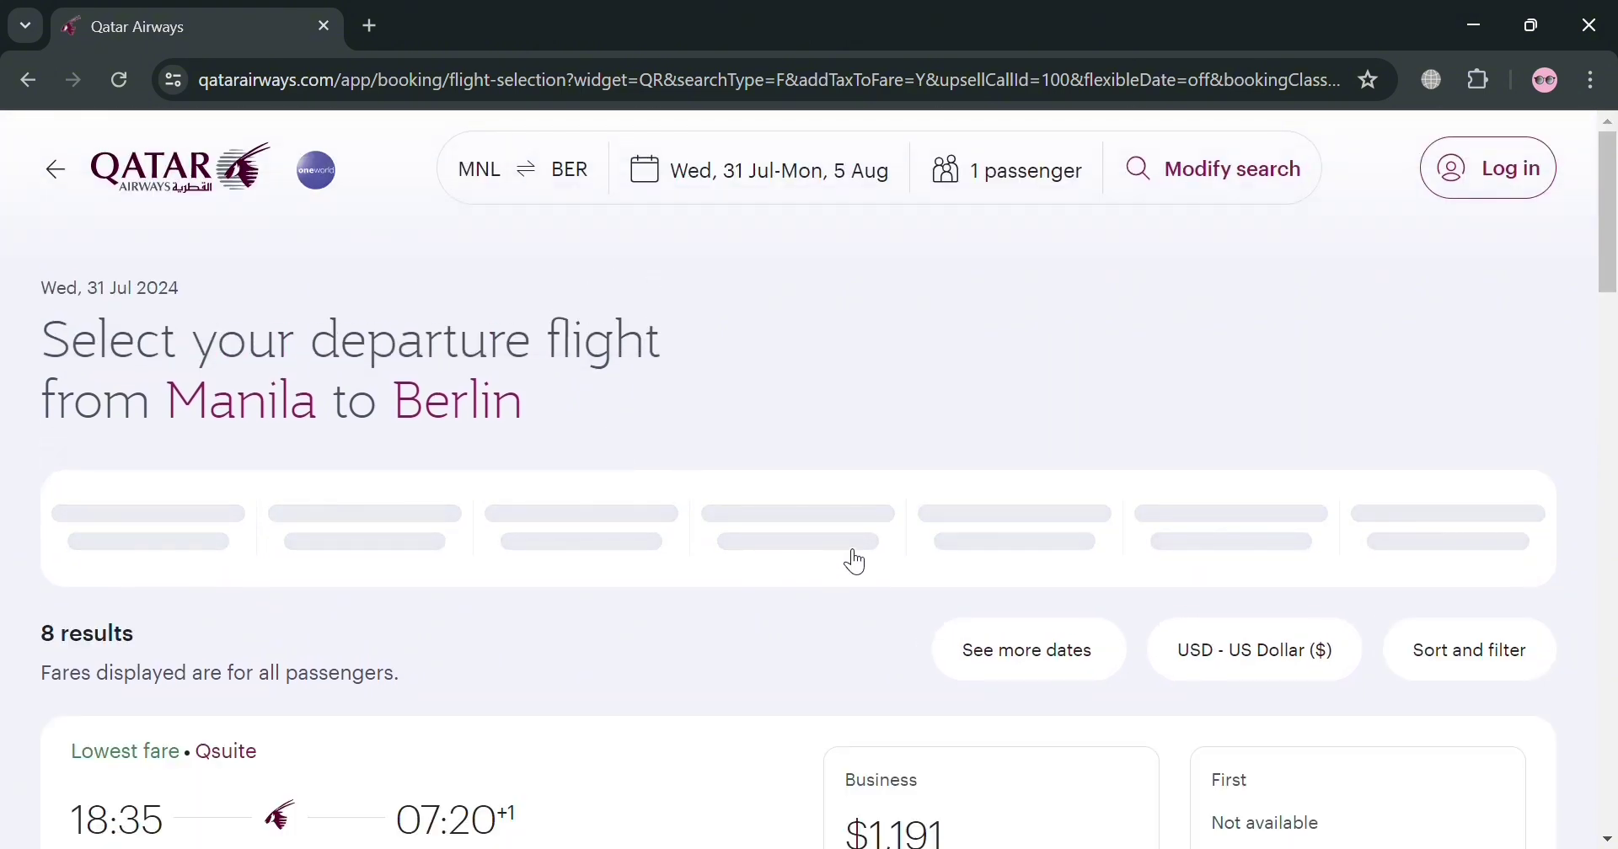
{"action": "scroll", "coordinate": [817, 647], "scroll_direction": "down", "scroll_amount": 2}
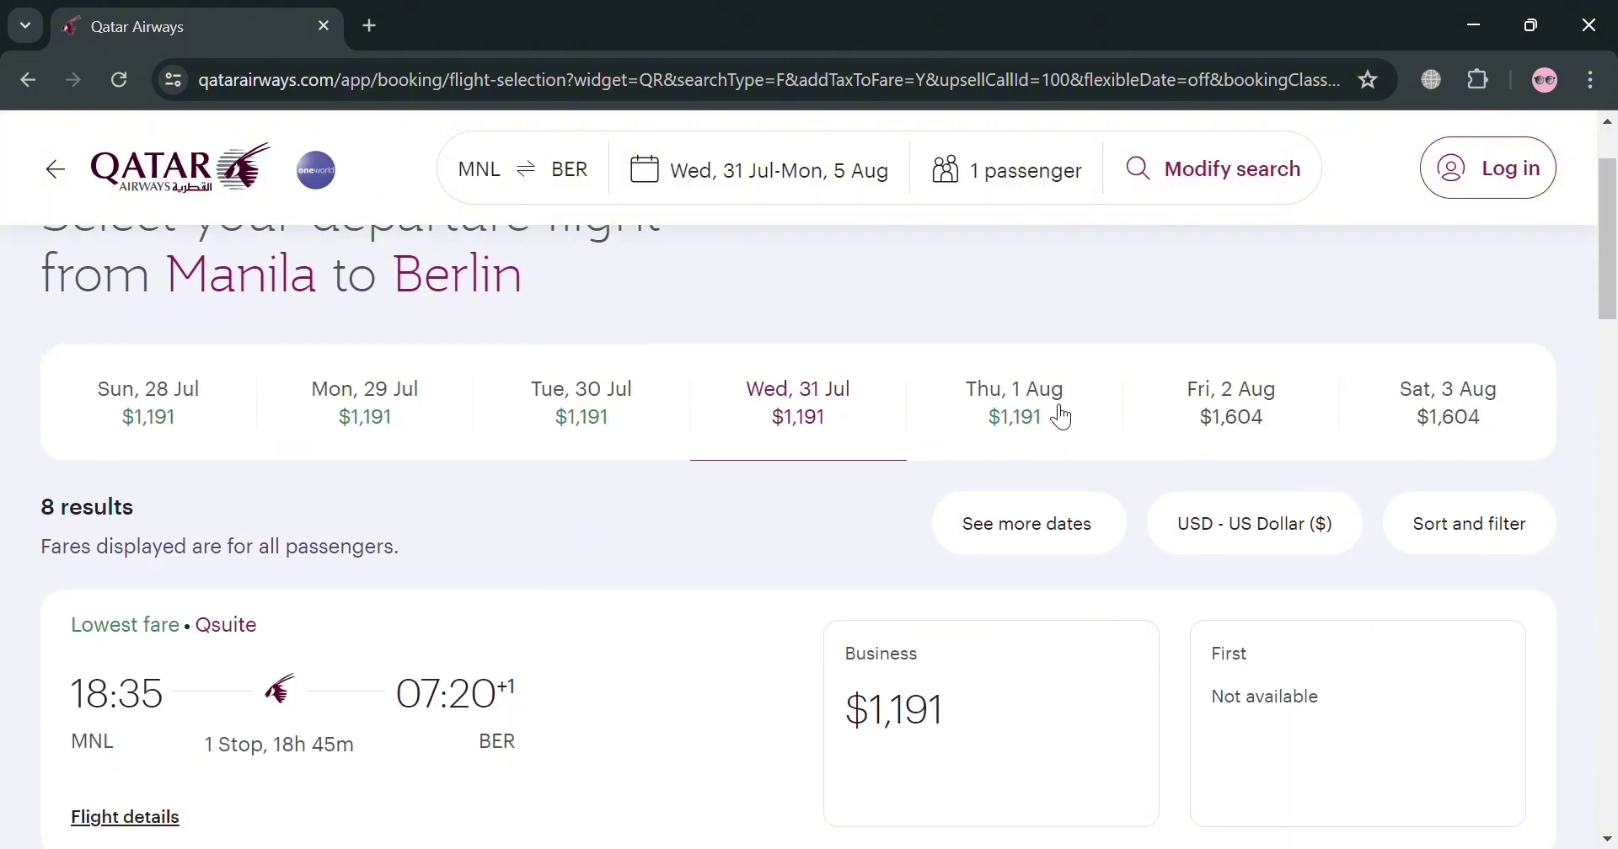
{"action": "left_click", "coordinate": [1027, 426]}
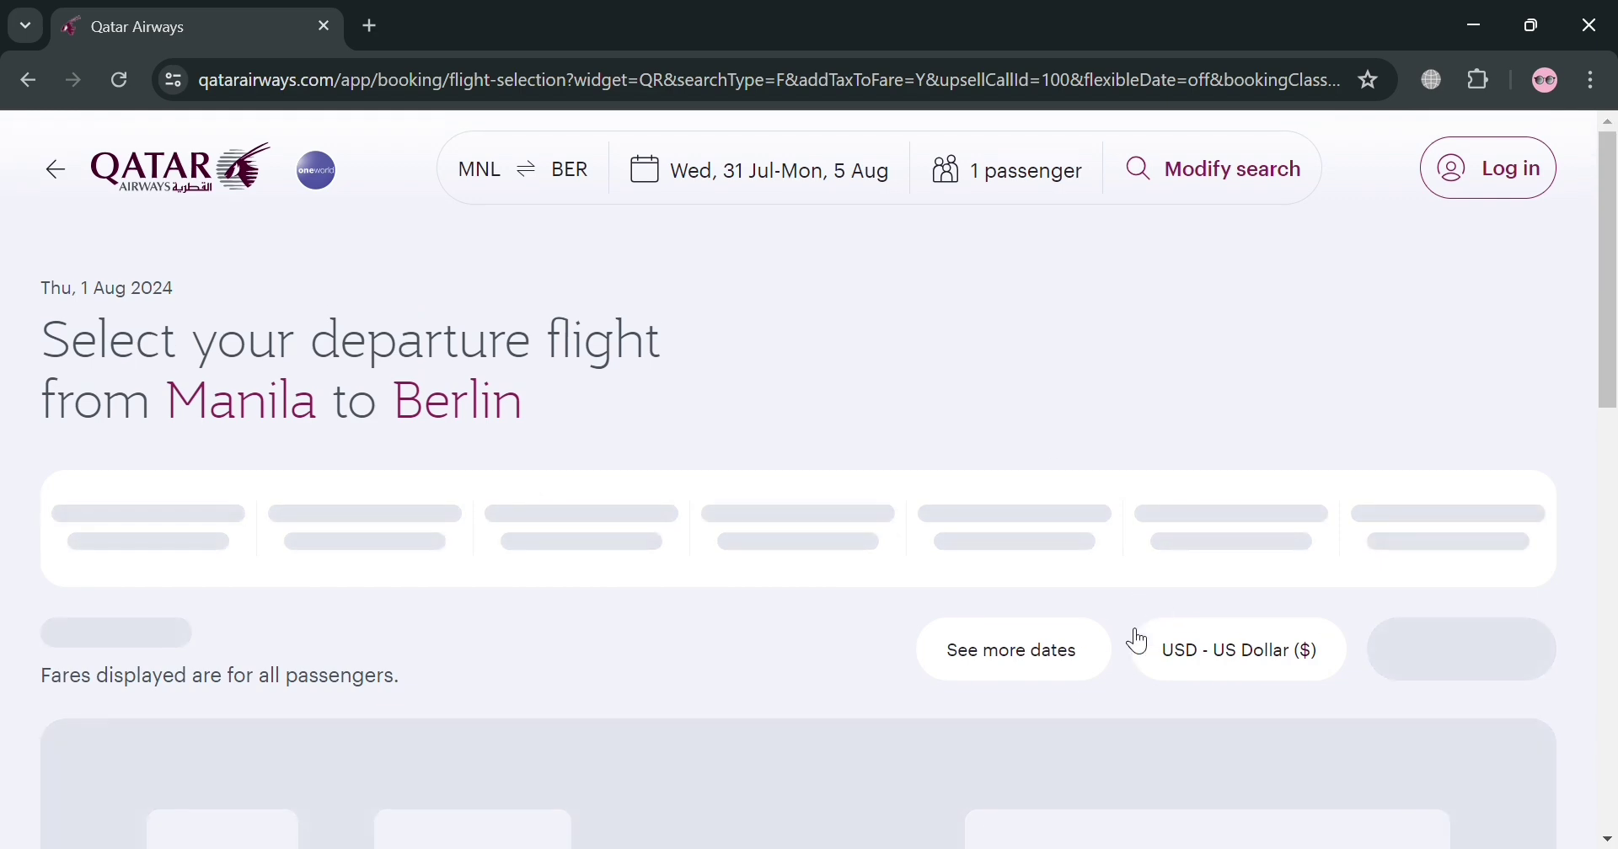
{"action": "scroll", "coordinate": [488, 569], "scroll_direction": "down", "scroll_amount": 3}
{"action": "scroll", "coordinate": [488, 568], "scroll_direction": "down", "scroll_amount": 3}
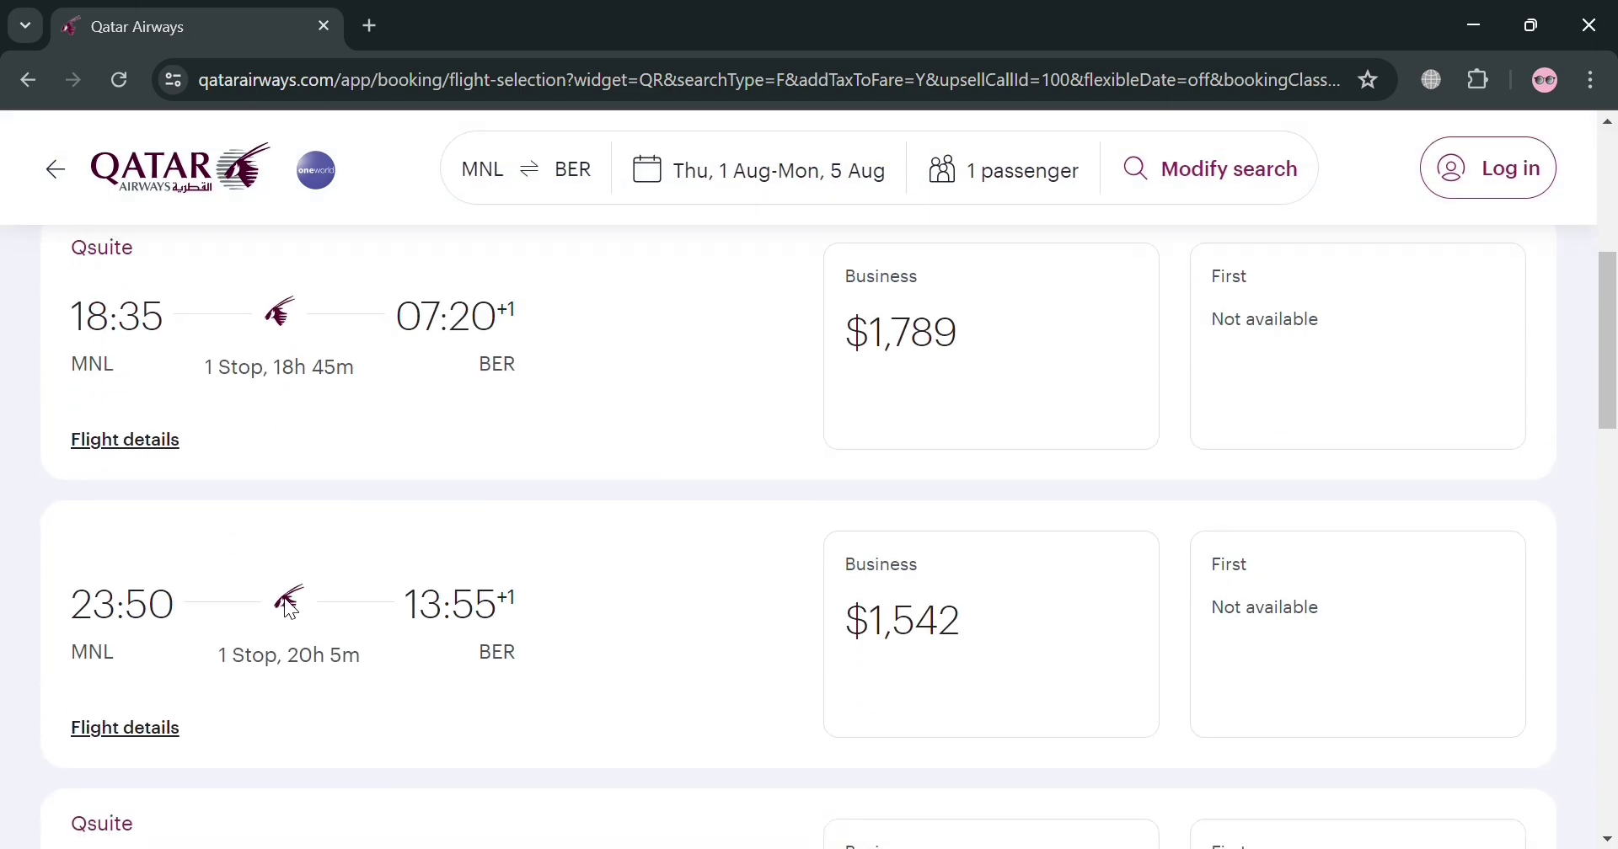
{"action": "scroll", "coordinate": [285, 607], "scroll_direction": "up", "scroll_amount": 2}
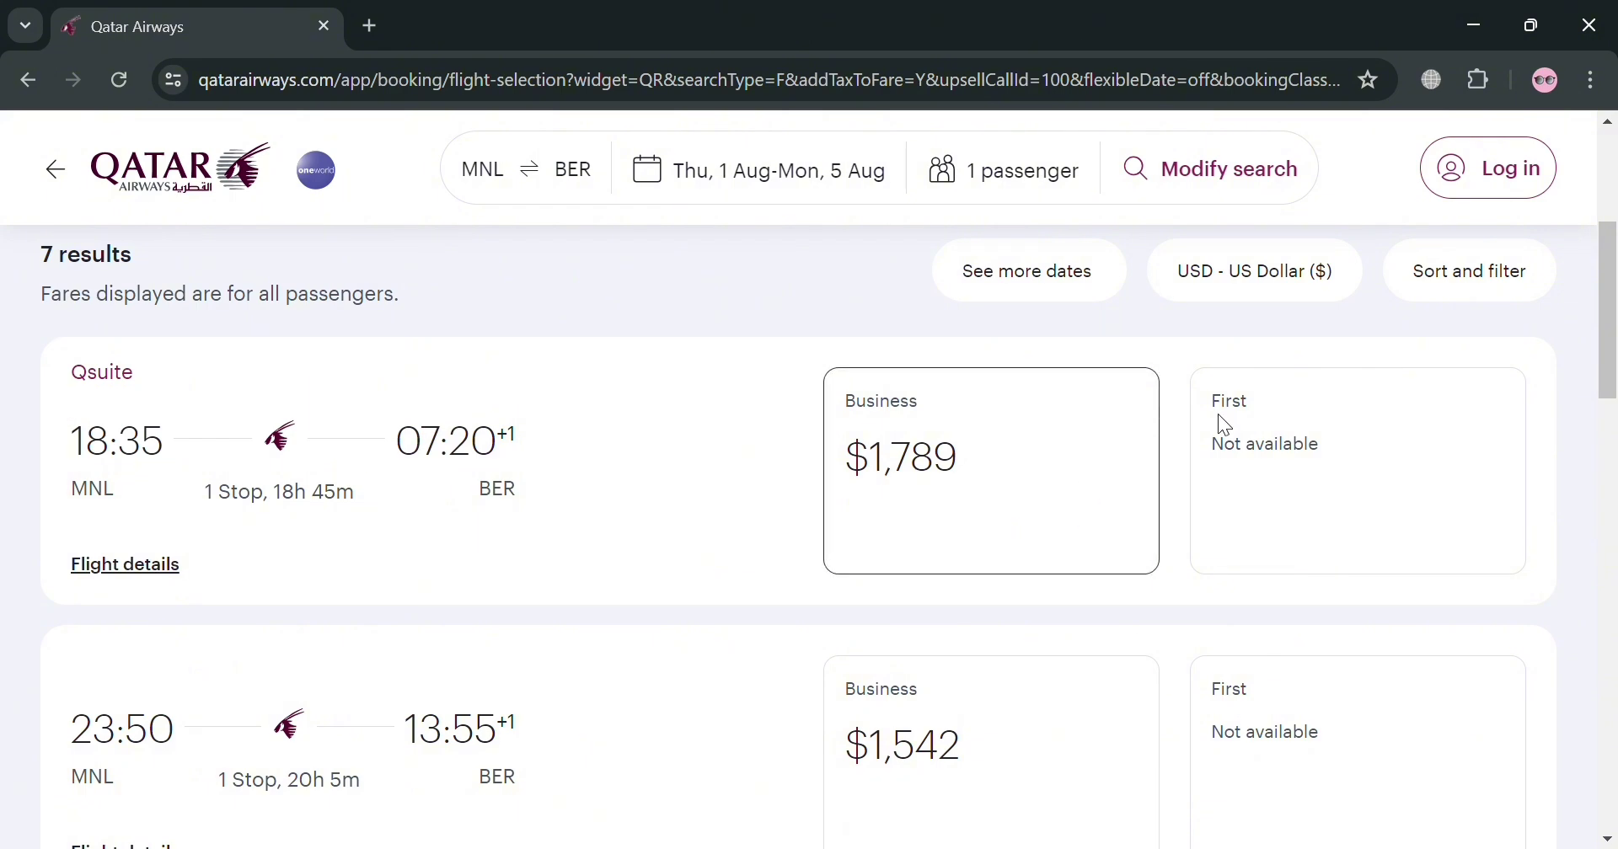
{"action": "scroll", "coordinate": [939, 565], "scroll_direction": "down", "scroll_amount": 10}
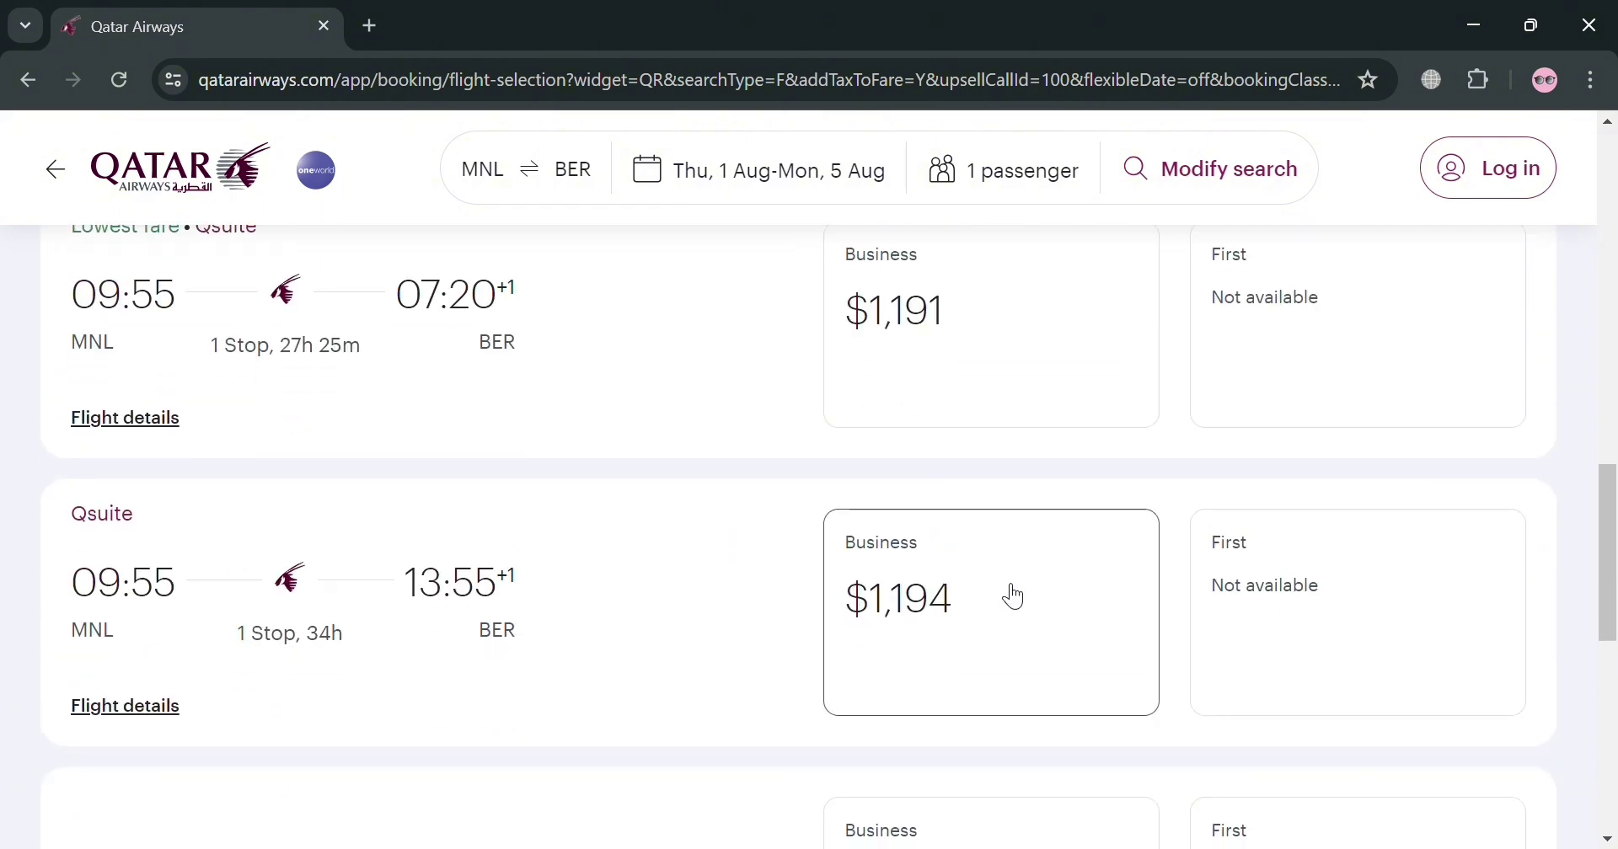
{"action": "scroll", "coordinate": [1013, 596], "scroll_direction": "up", "scroll_amount": 10}
{"action": "scroll", "coordinate": [1014, 596], "scroll_direction": "down", "scroll_amount": 4}
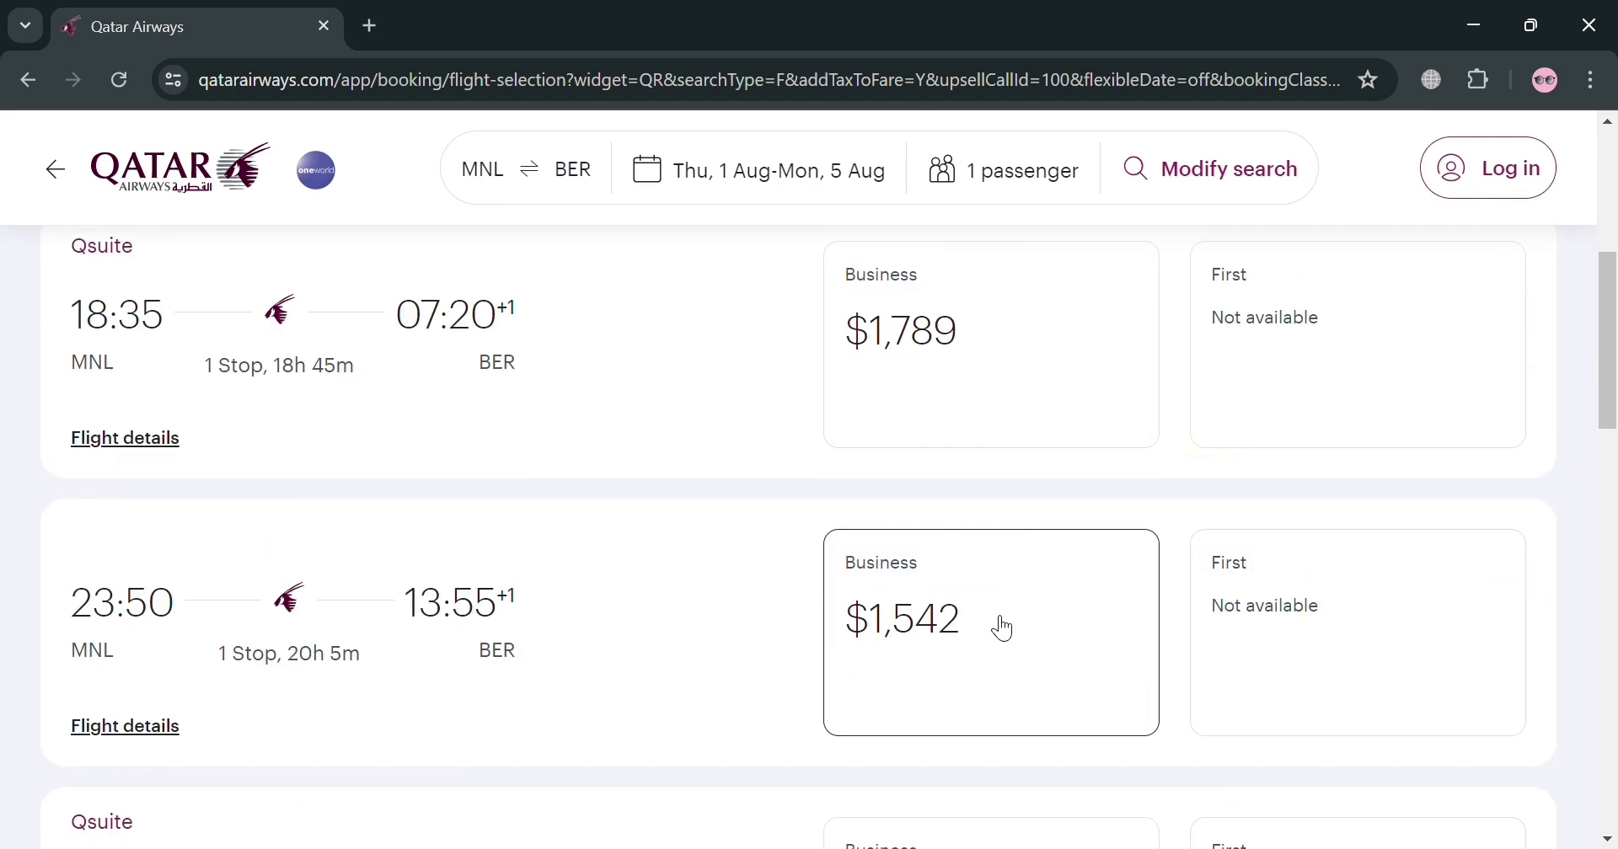
{"action": "mouse_move", "coordinate": [226, 657]}
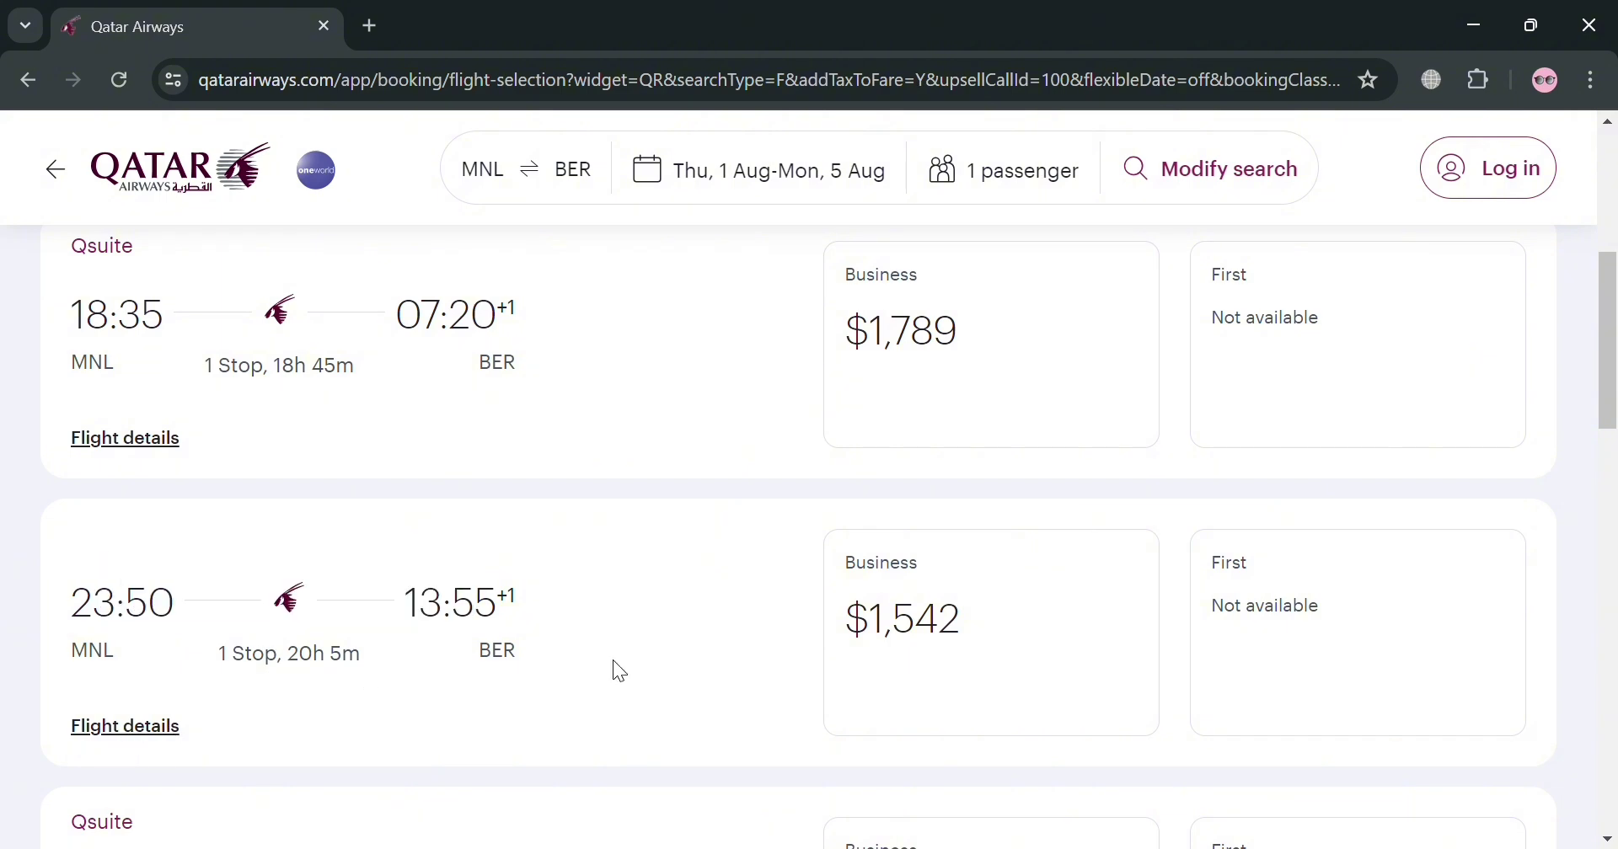
Step: Open the fare options for the 23:50 $1,542 flight and select Business Comfort
{"action": "left_click", "coordinate": [988, 606]}
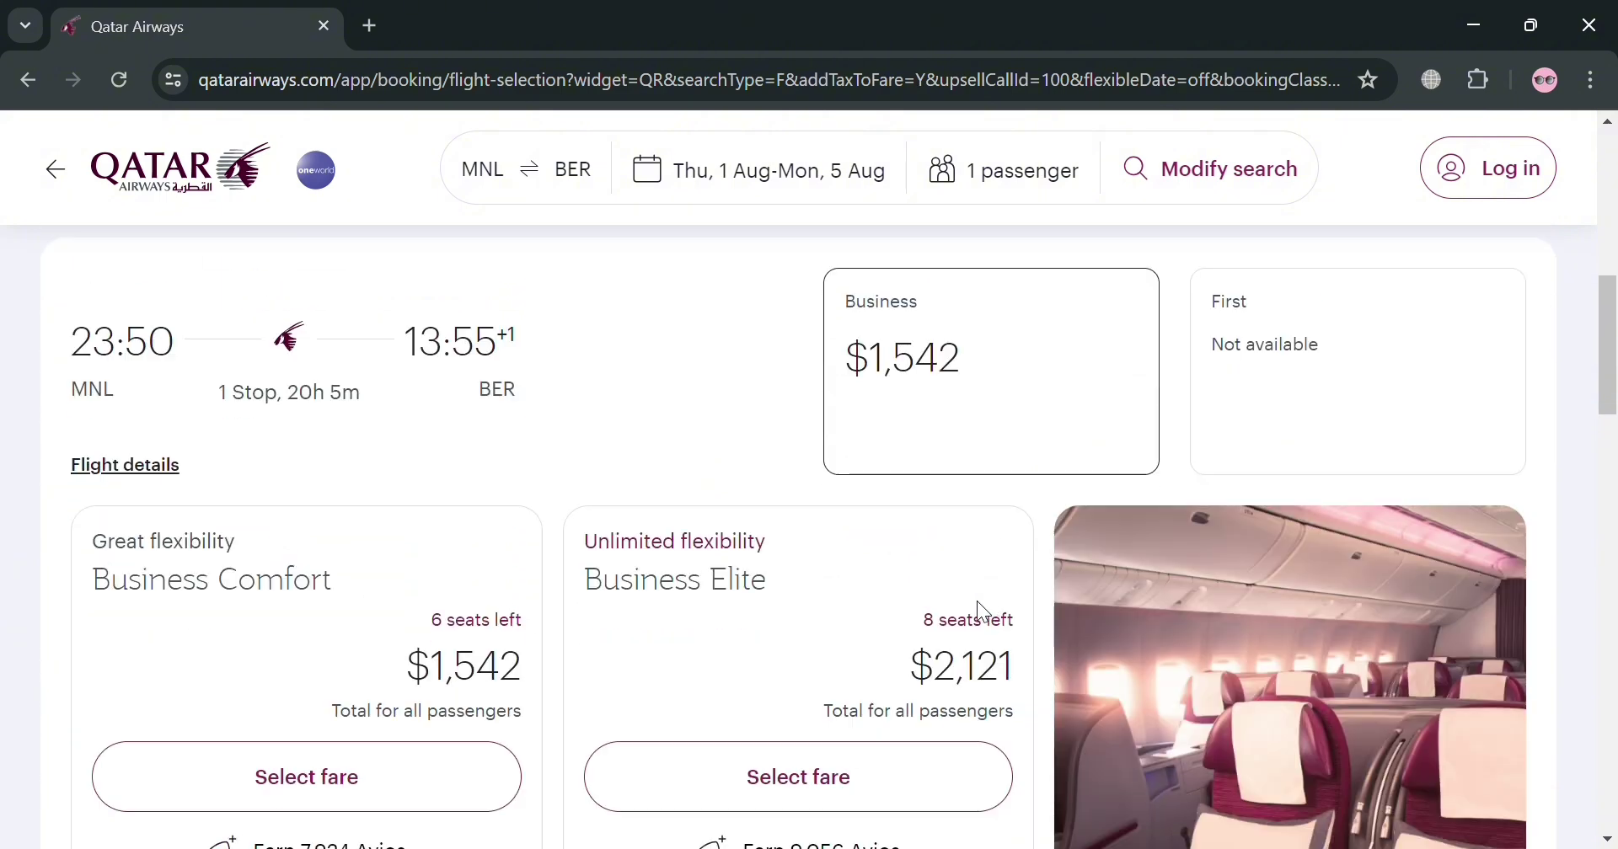
{"action": "scroll", "coordinate": [421, 600], "scroll_direction": "down", "scroll_amount": 1}
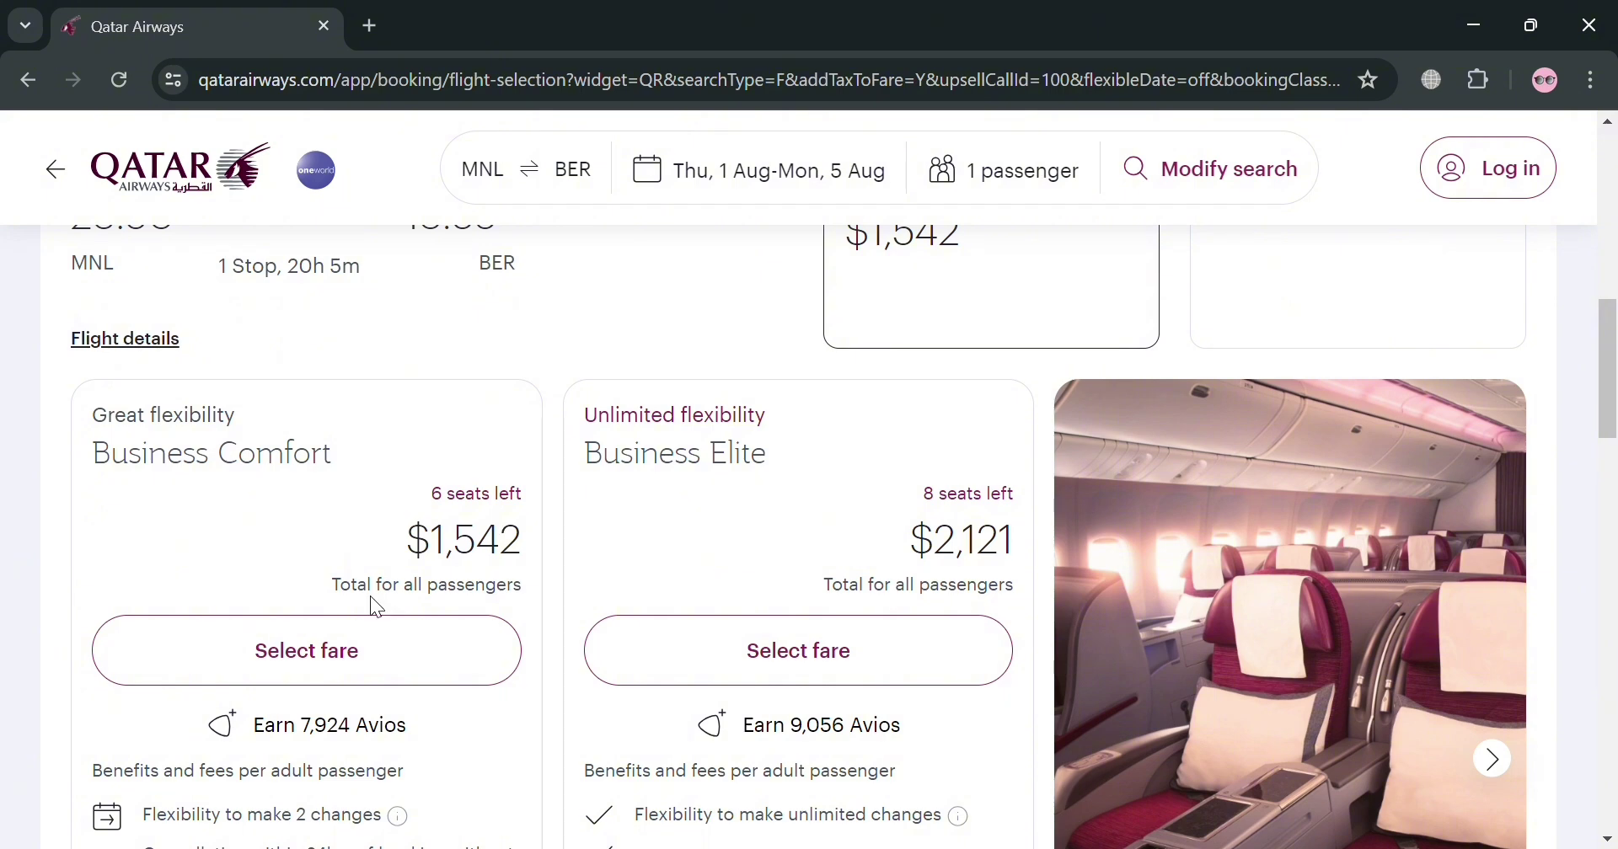
{"action": "scroll", "coordinate": [376, 606], "scroll_direction": "down", "scroll_amount": 3}
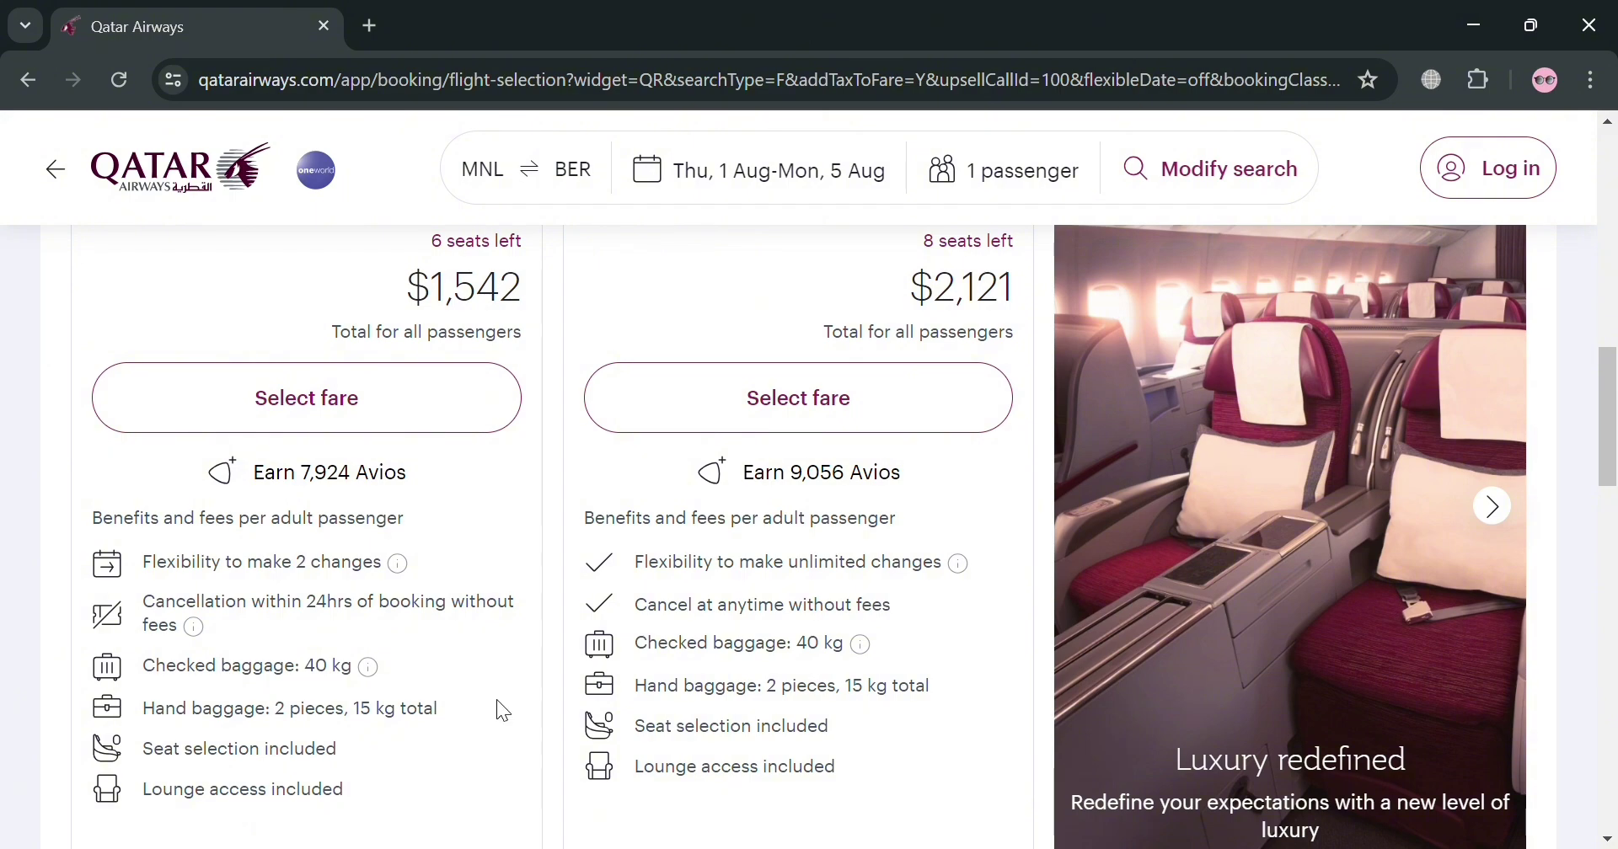
{"action": "scroll", "coordinate": [413, 776], "scroll_direction": "down", "scroll_amount": 2}
{"action": "scroll", "coordinate": [420, 771], "scroll_direction": "up", "scroll_amount": 3}
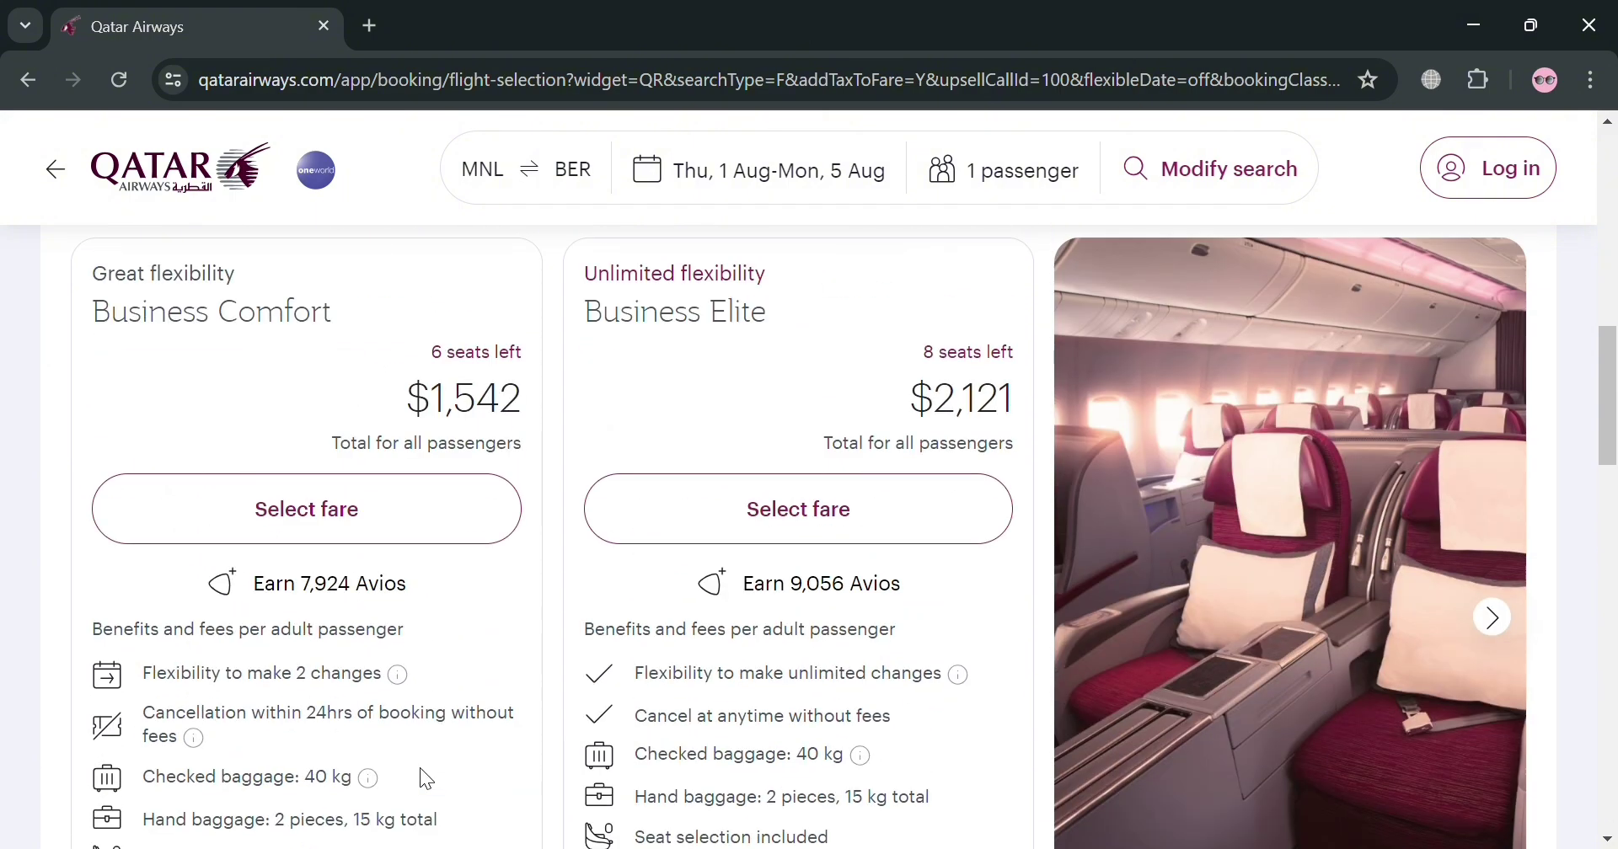
{"action": "scroll", "coordinate": [420, 770], "scroll_direction": "up", "scroll_amount": 3}
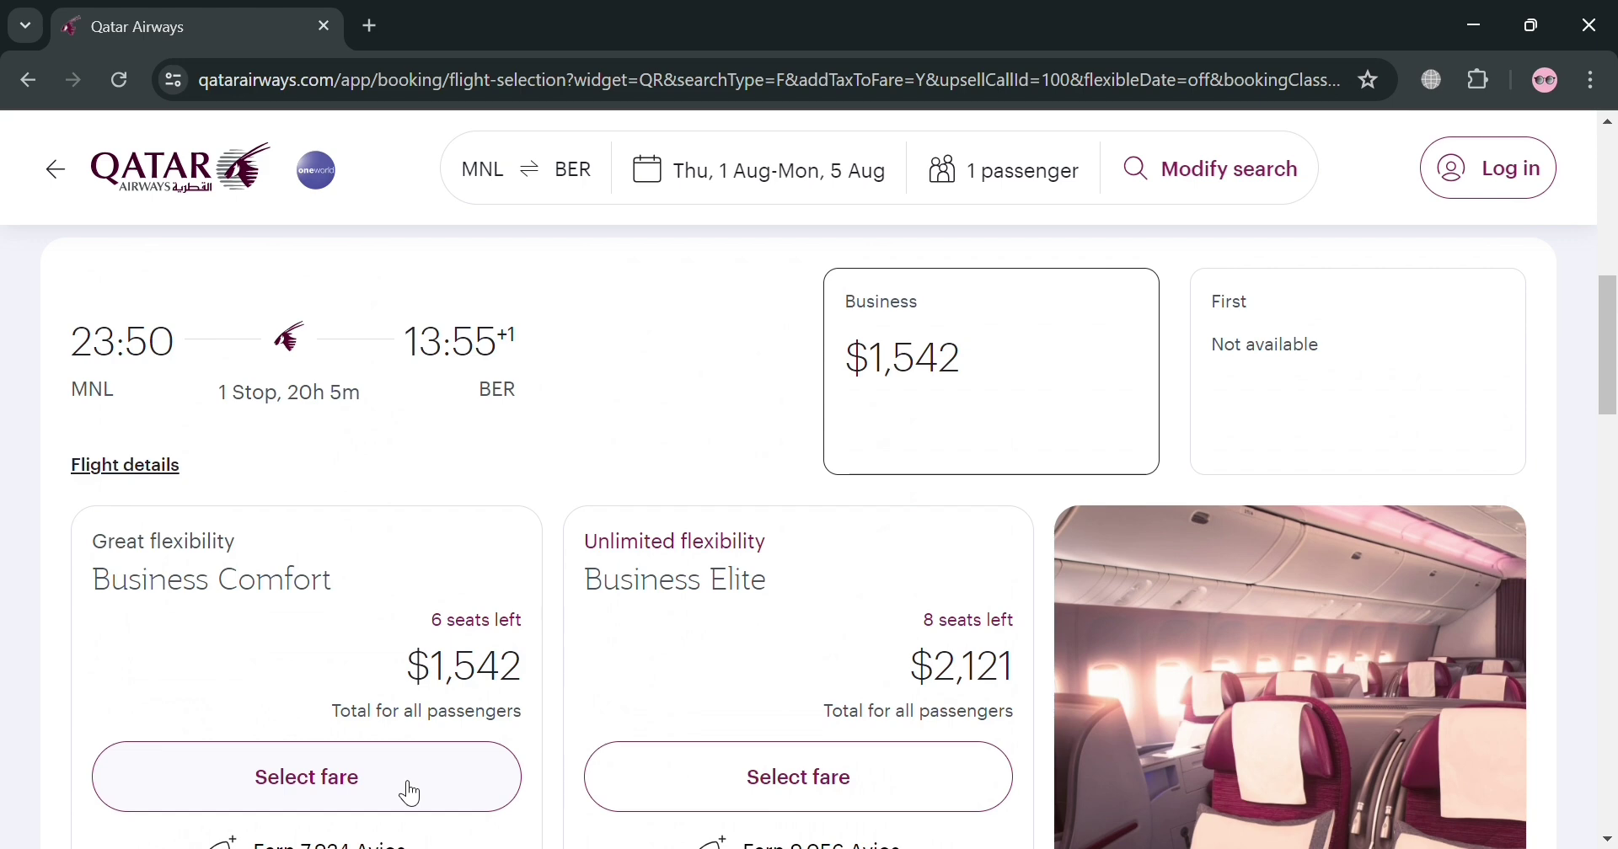
{"action": "left_click", "coordinate": [410, 792]}
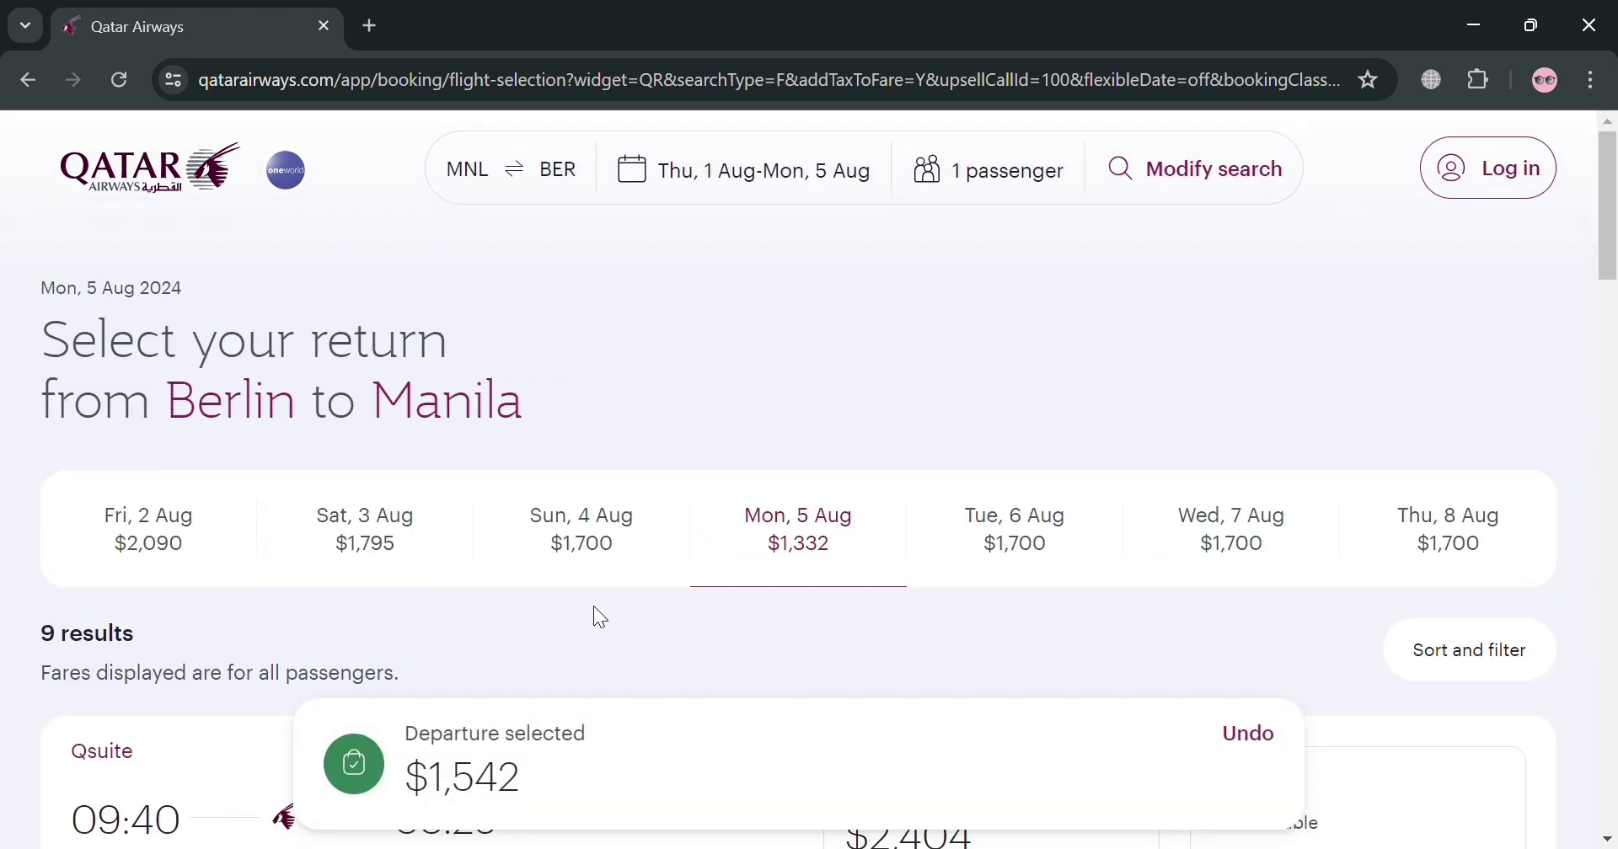
Step: Scroll the 5 Aug return flights and inspect the 07:45 air-rail itinerary's trip details
{"action": "scroll", "coordinate": [396, 558], "scroll_direction": "down", "scroll_amount": 2}
{"action": "scroll", "coordinate": [406, 554], "scroll_direction": "down", "scroll_amount": 3}
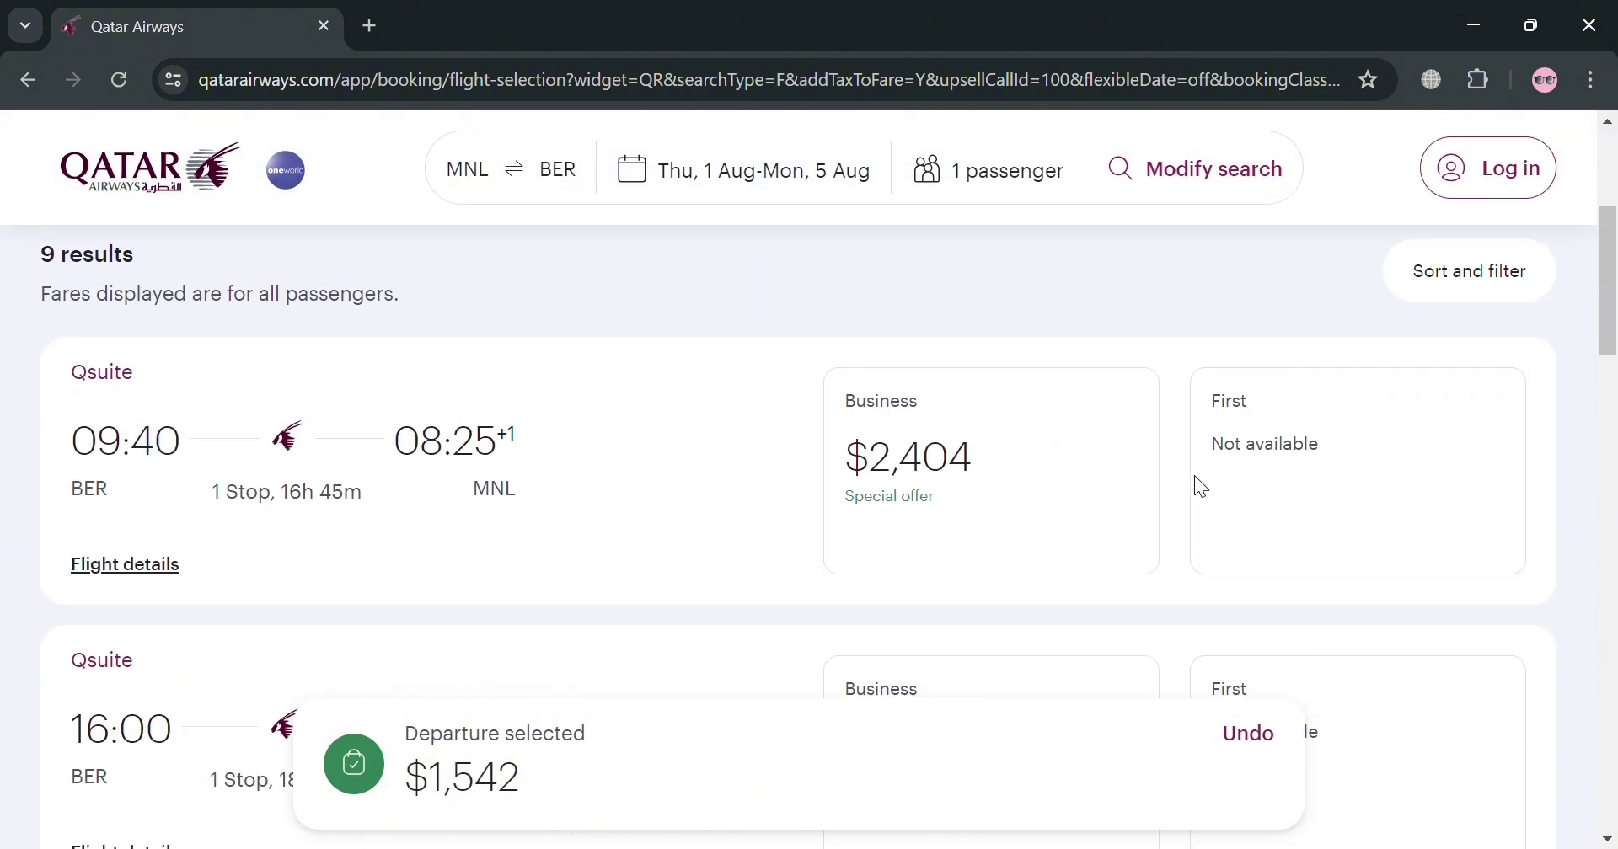
{"action": "scroll", "coordinate": [1104, 466], "scroll_direction": "down", "scroll_amount": 6}
{"action": "scroll", "coordinate": [1078, 460], "scroll_direction": "down", "scroll_amount": 13}
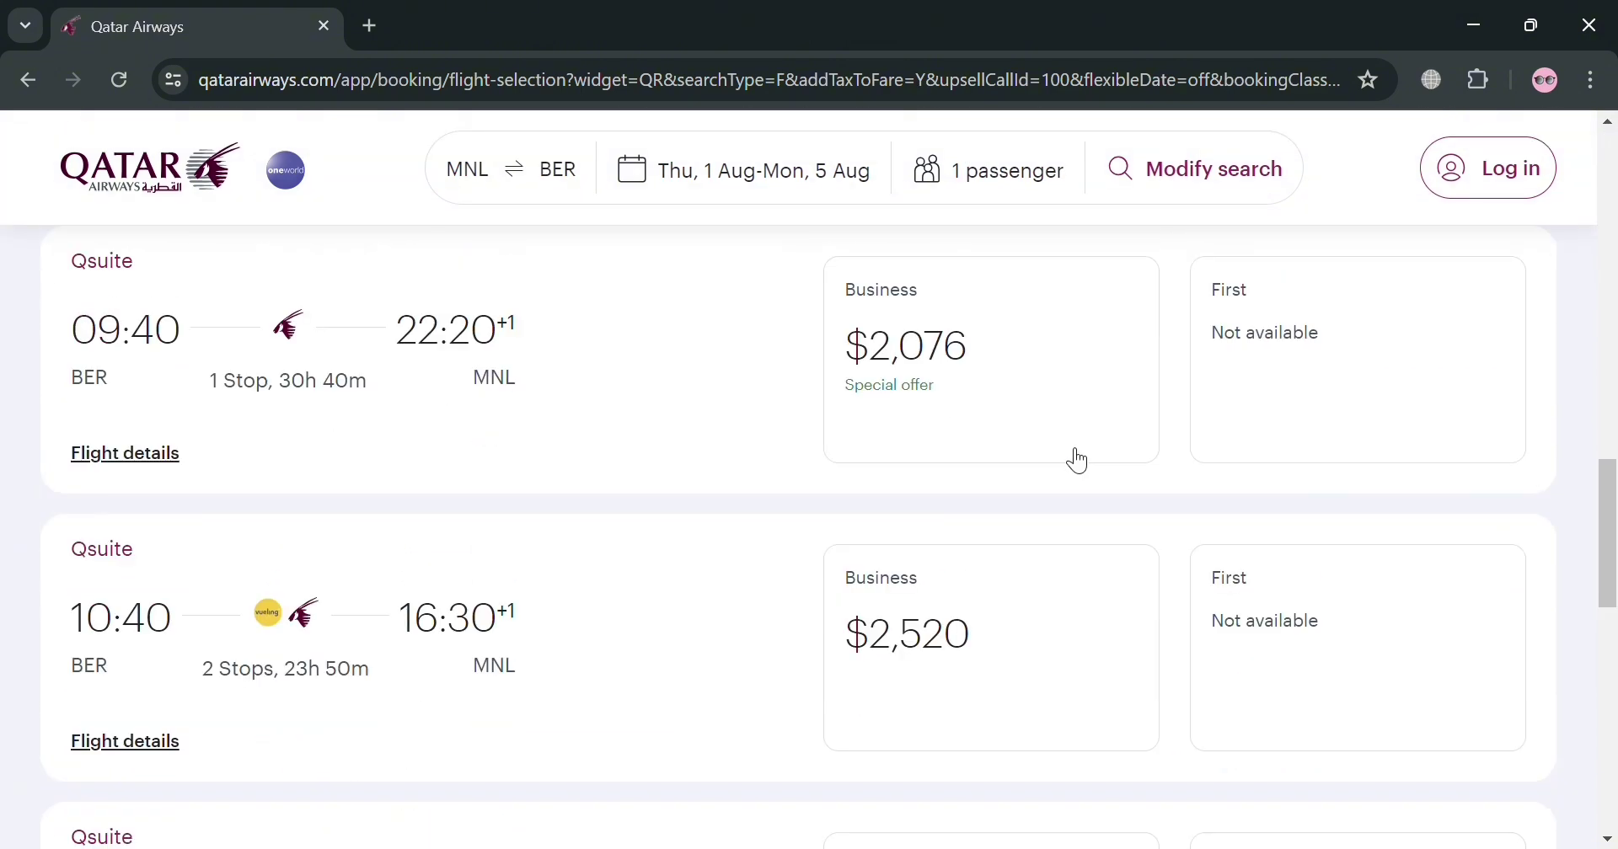
{"action": "scroll", "coordinate": [1066, 474], "scroll_direction": "down", "scroll_amount": 6}
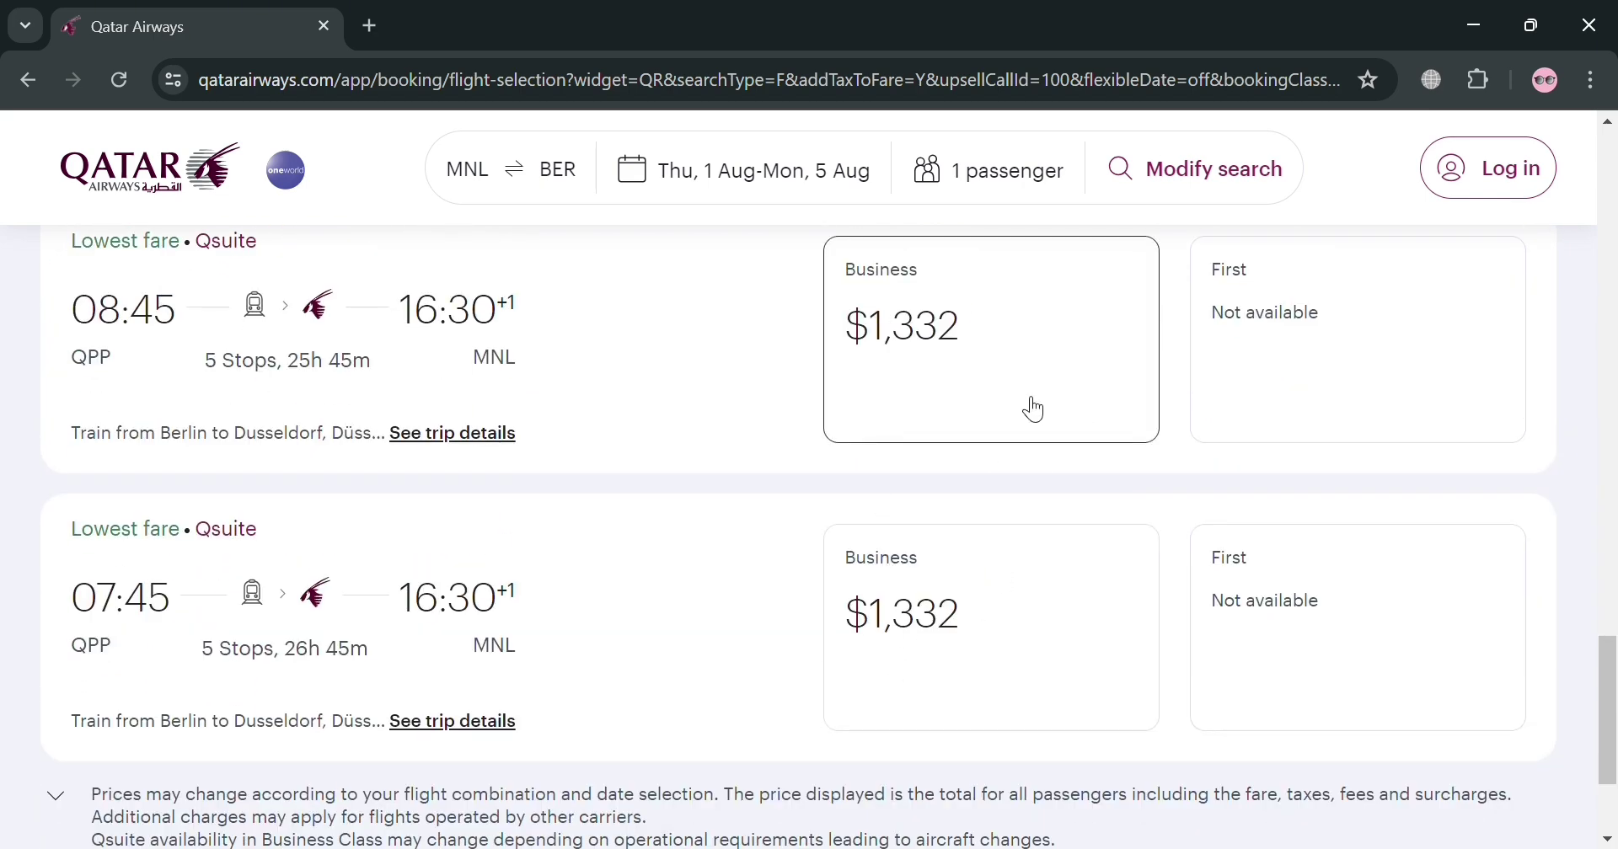
{"action": "mouse_move", "coordinate": [337, 662]}
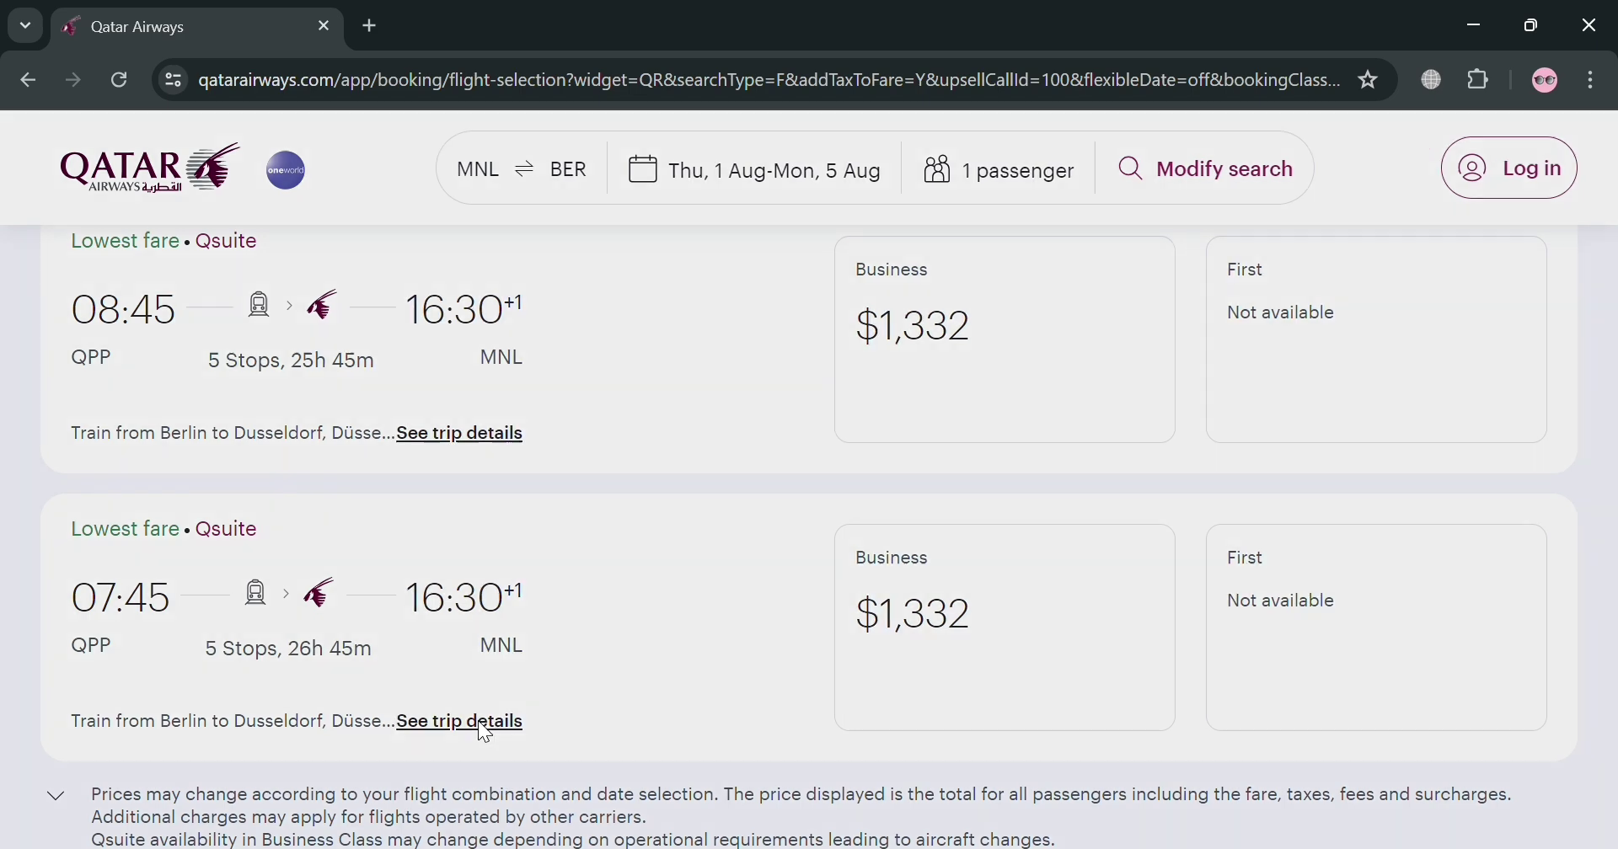
{"action": "left_click", "coordinate": [478, 721]}
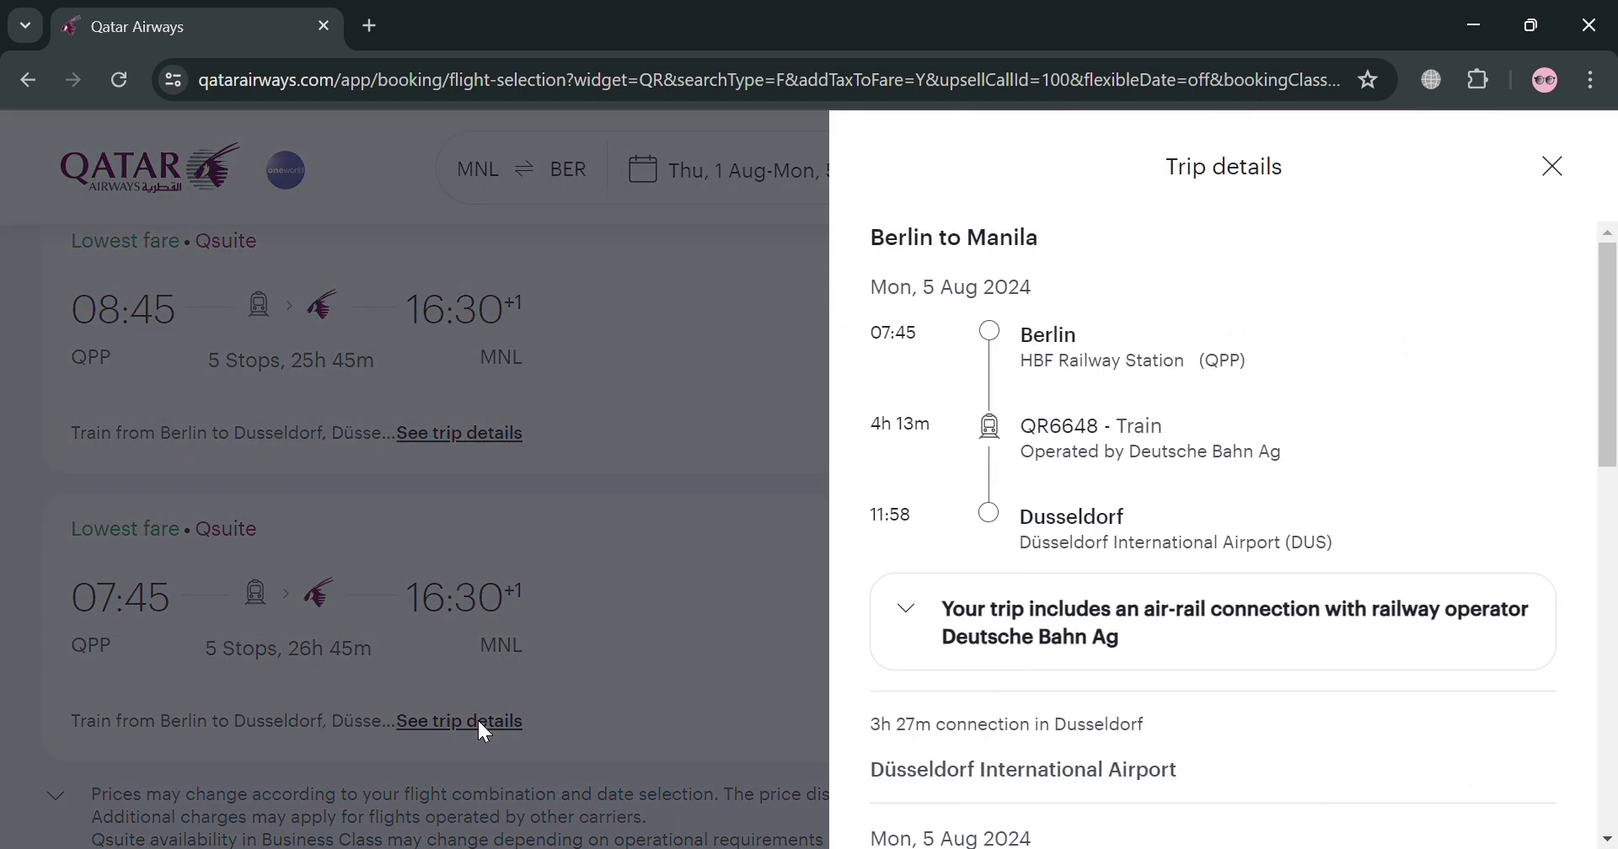
{"action": "scroll", "coordinate": [1264, 476], "scroll_direction": "down", "scroll_amount": 15}
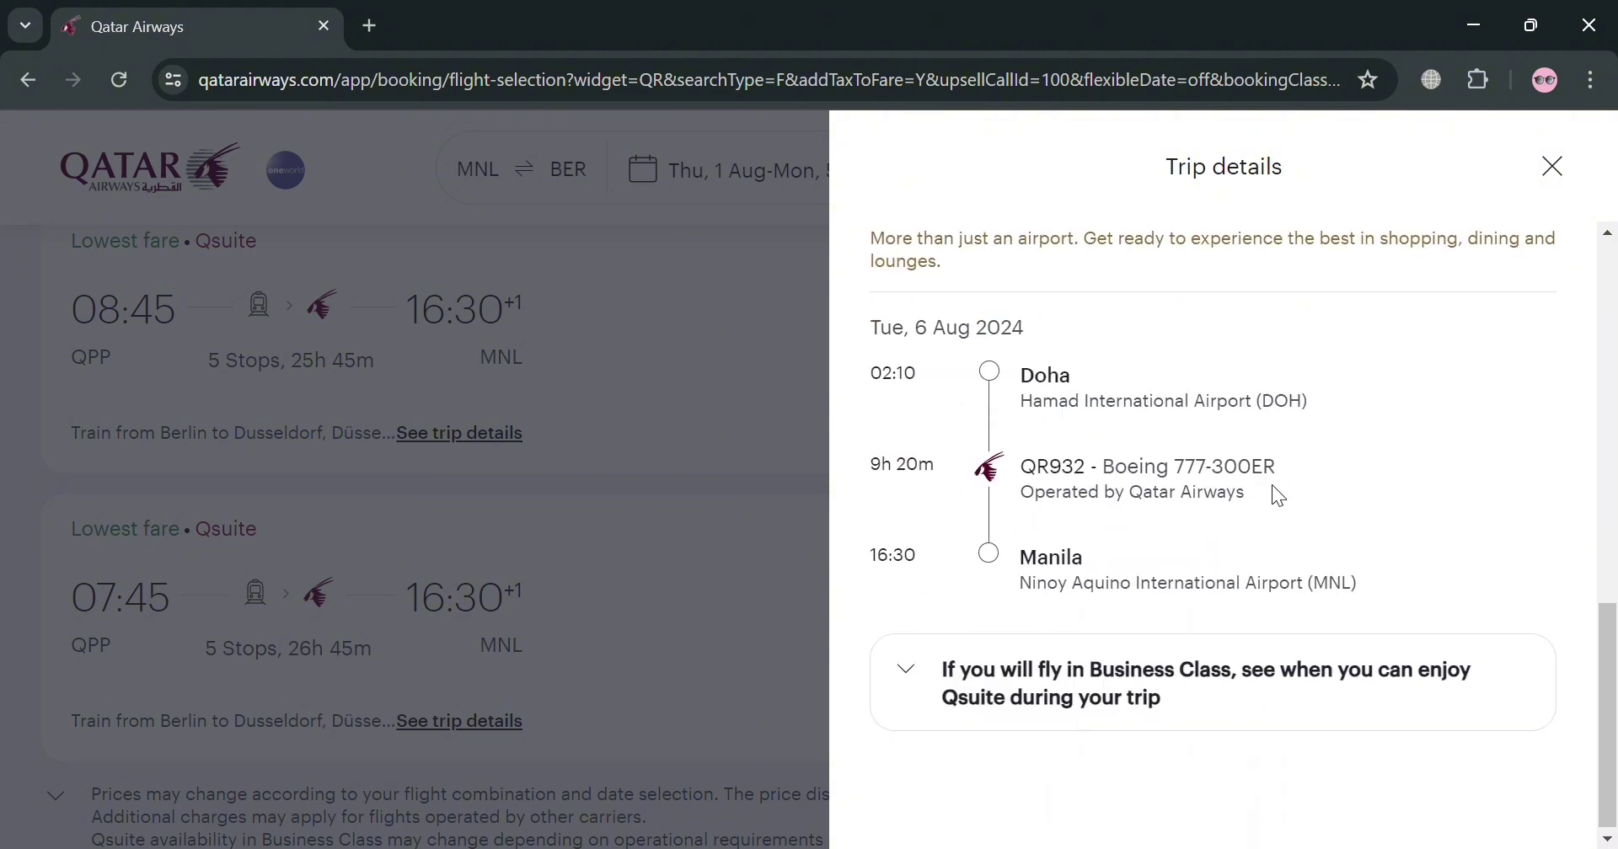
{"action": "scroll", "coordinate": [1230, 575], "scroll_direction": "up", "scroll_amount": 15}
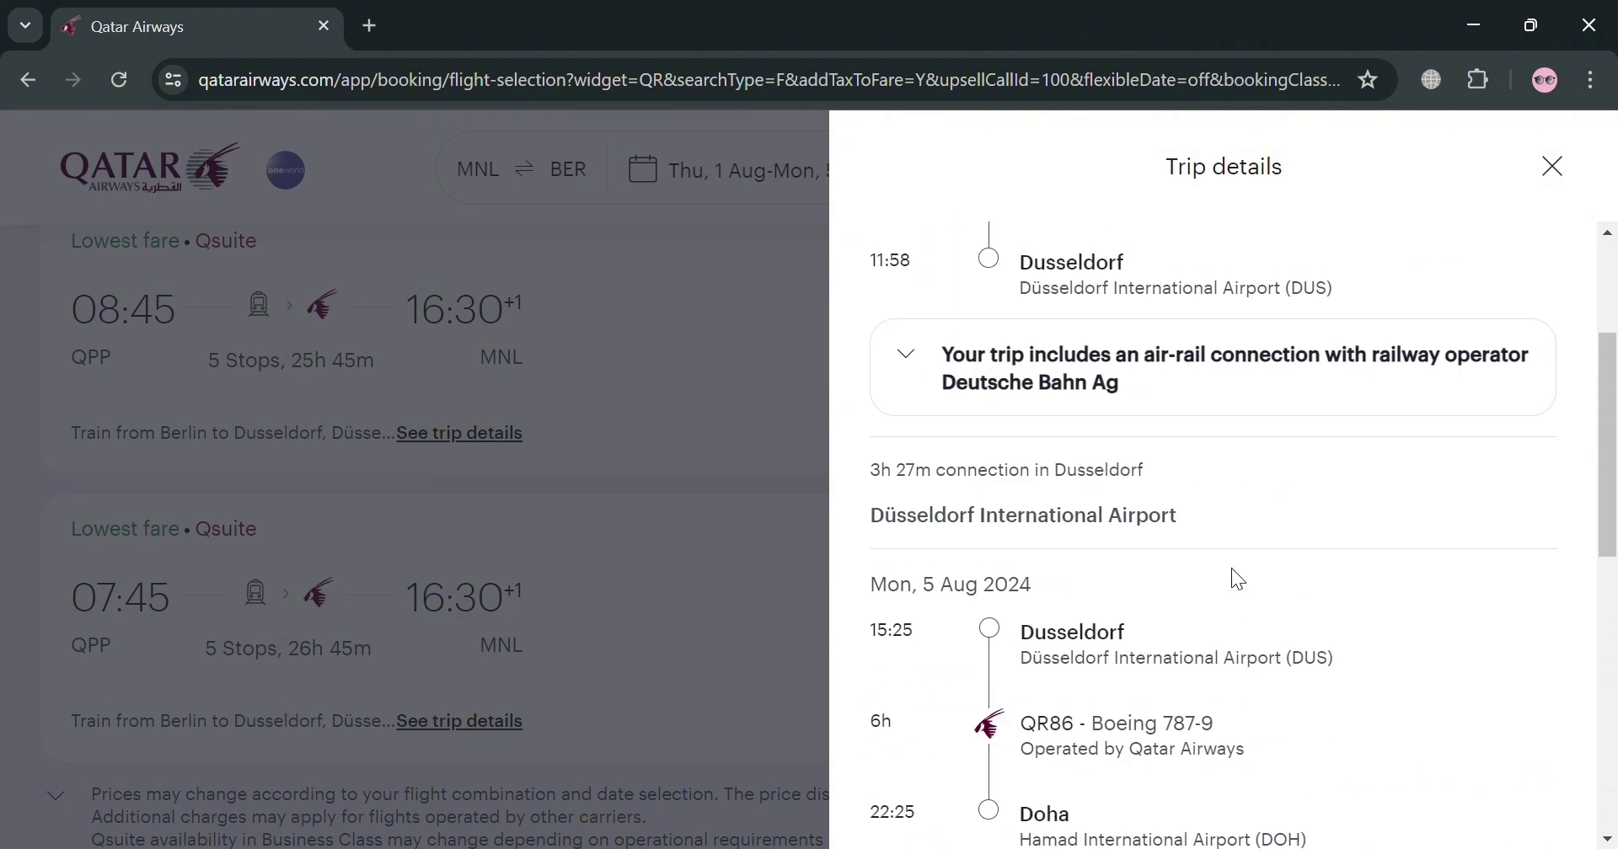
{"action": "left_click", "coordinate": [1553, 167]}
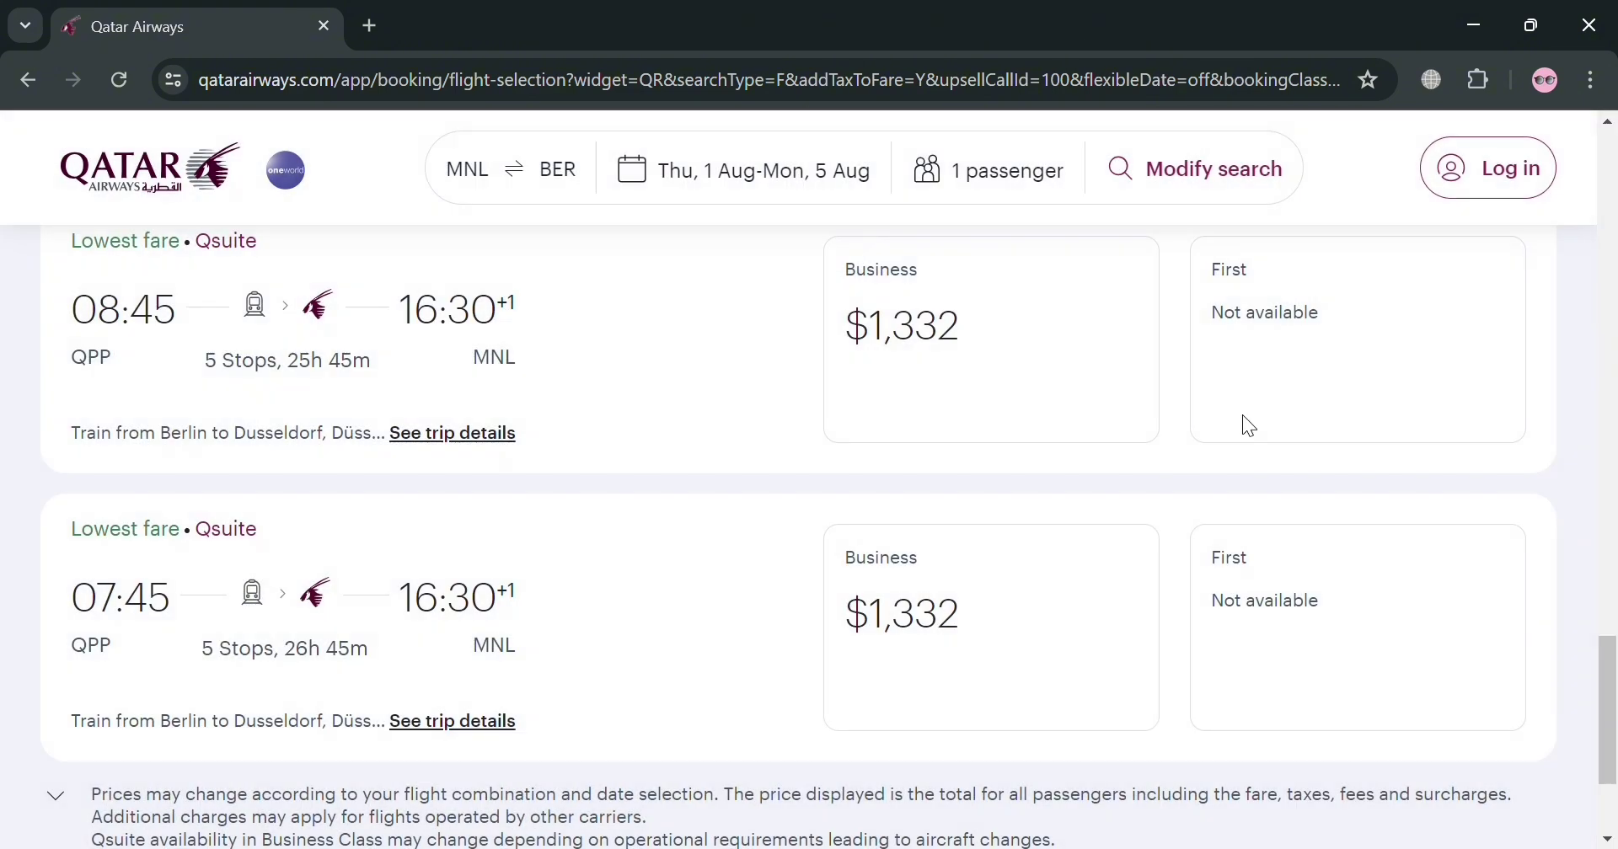
Step: Choose Business Classic on the 07:45 $1,332 return and confirm the $2,873.40 trip
{"action": "left_click", "coordinate": [1018, 648]}
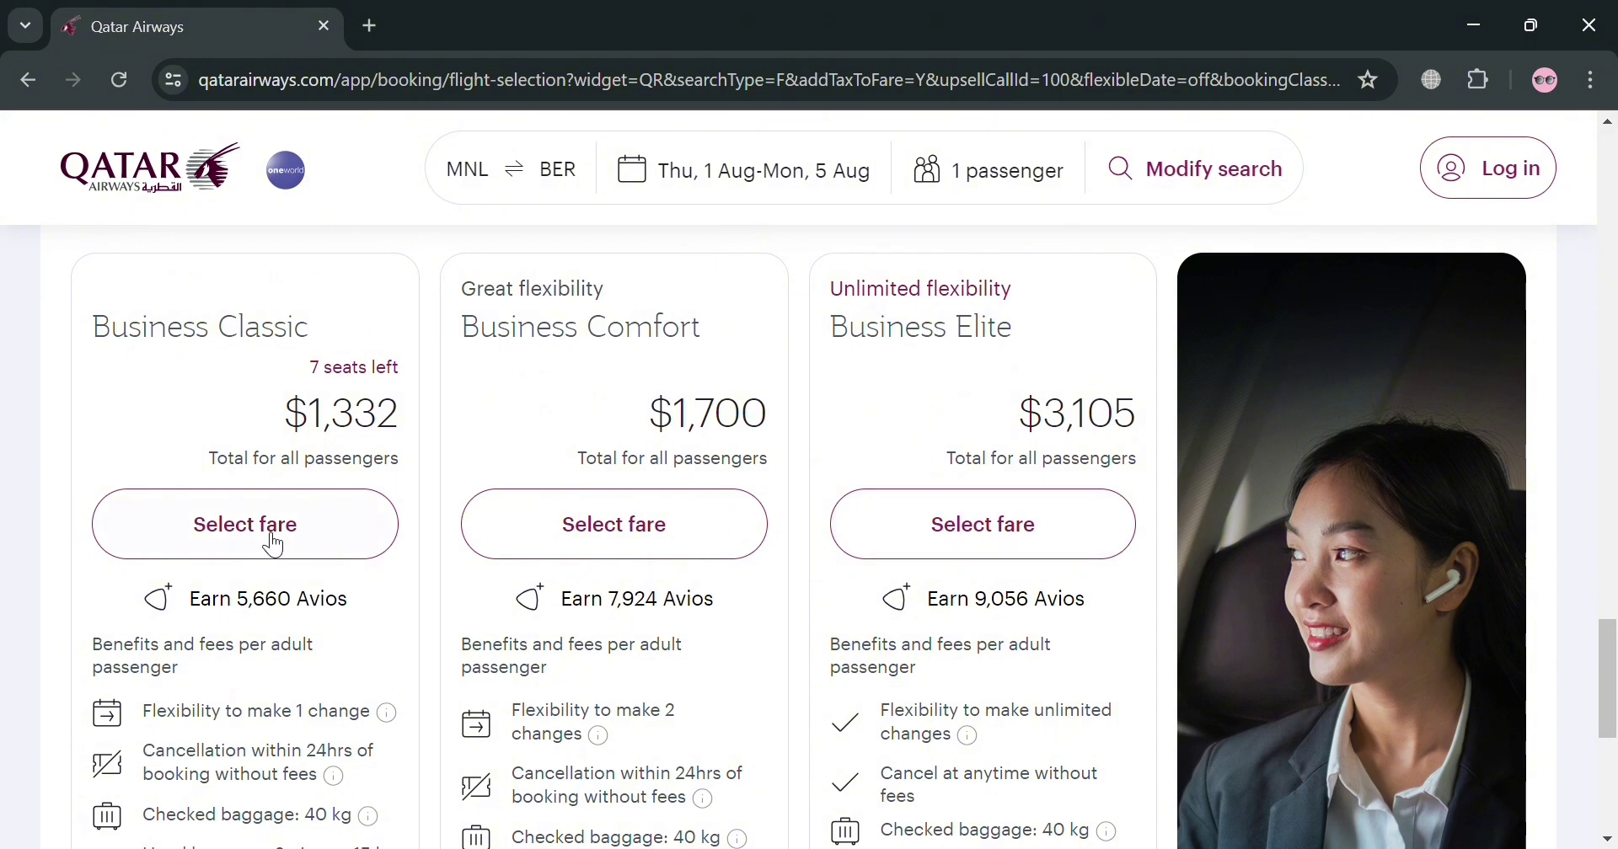
{"action": "scroll", "coordinate": [223, 729], "scroll_direction": "down", "scroll_amount": 3}
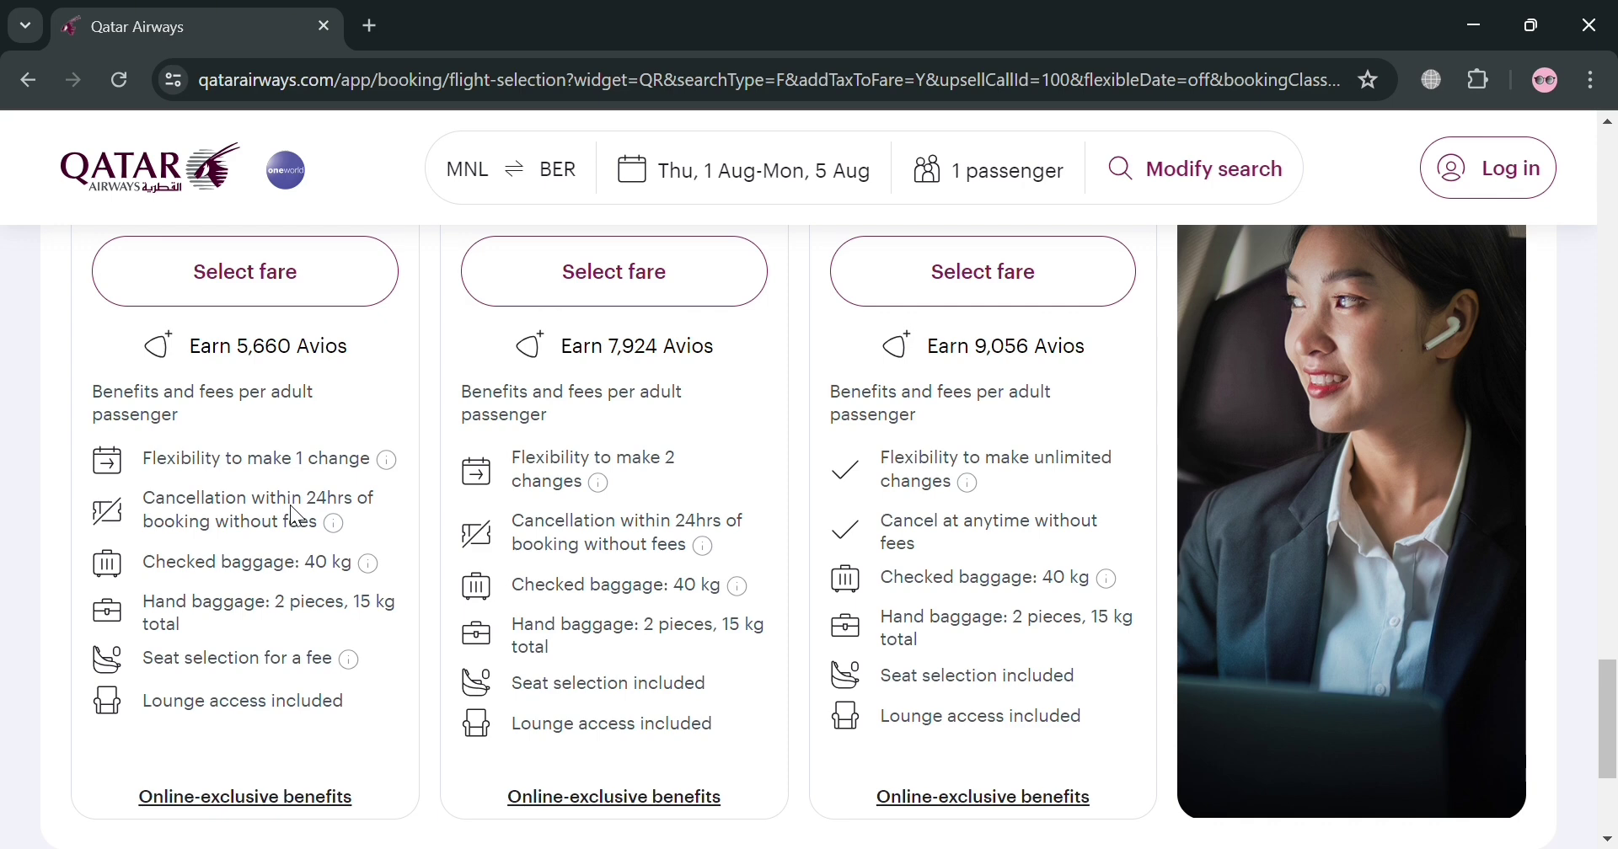
{"action": "scroll", "coordinate": [295, 515], "scroll_direction": "up", "scroll_amount": 5}
{"action": "left_click", "coordinate": [337, 653]}
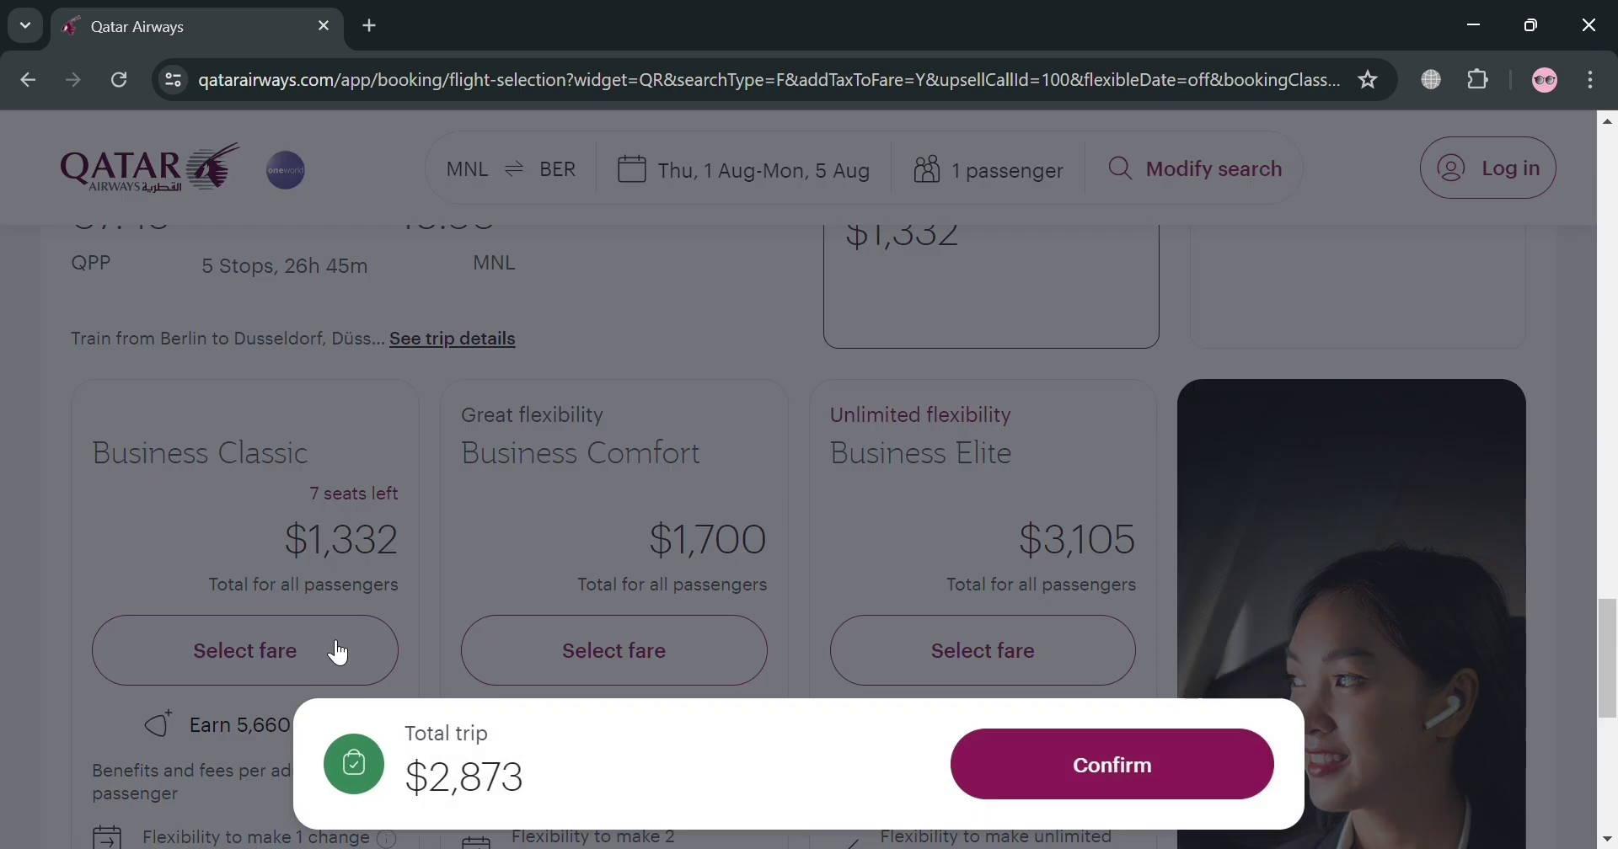
{"action": "left_click", "coordinate": [1070, 764]}
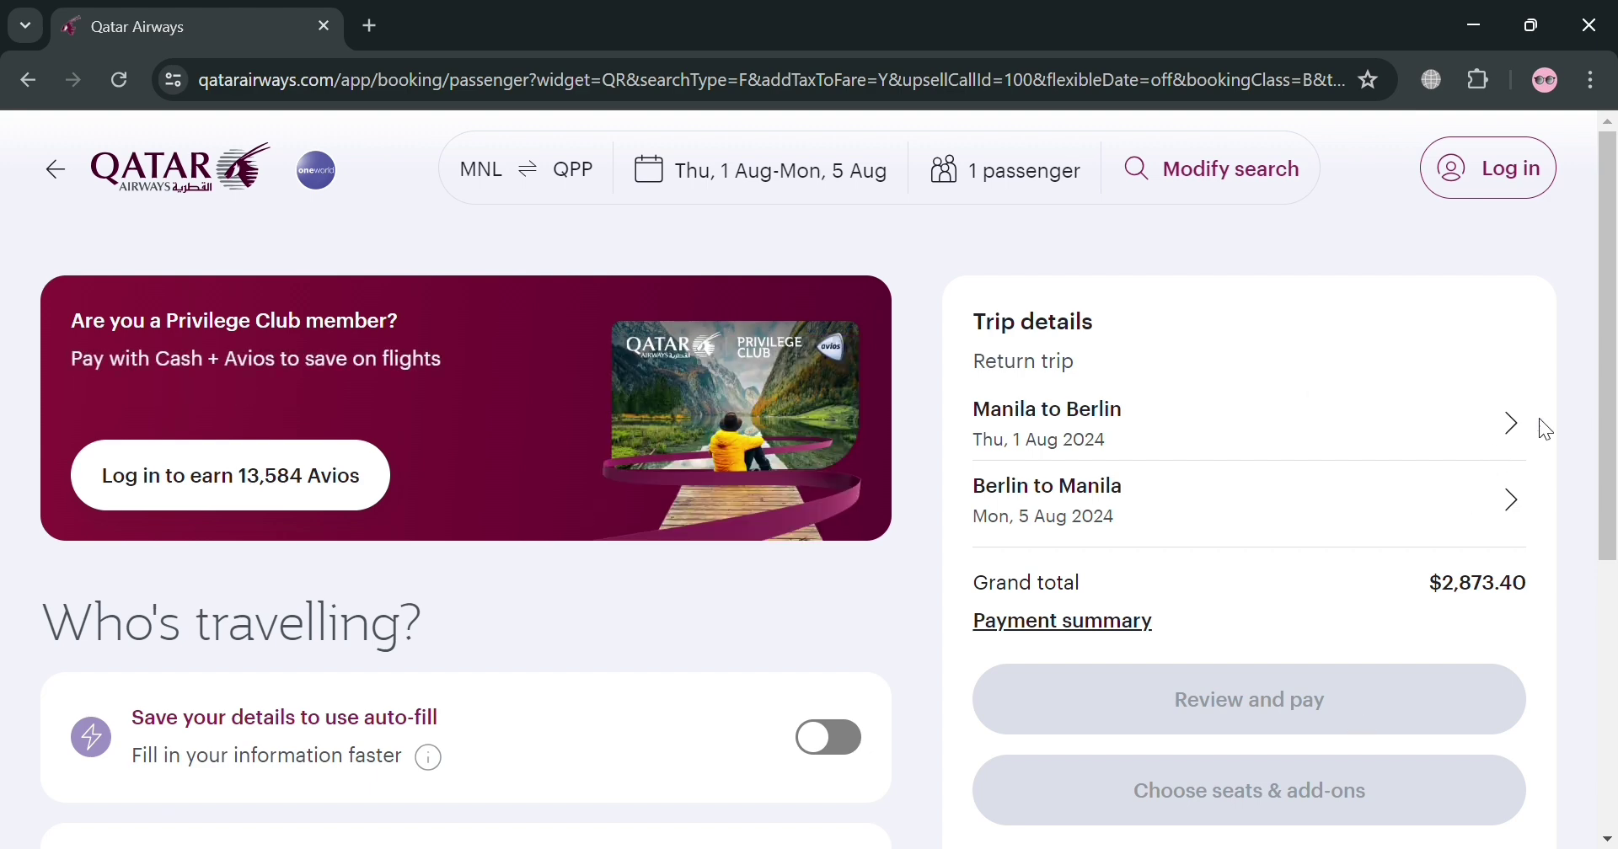
{"action": "left_click", "coordinate": [1524, 436]}
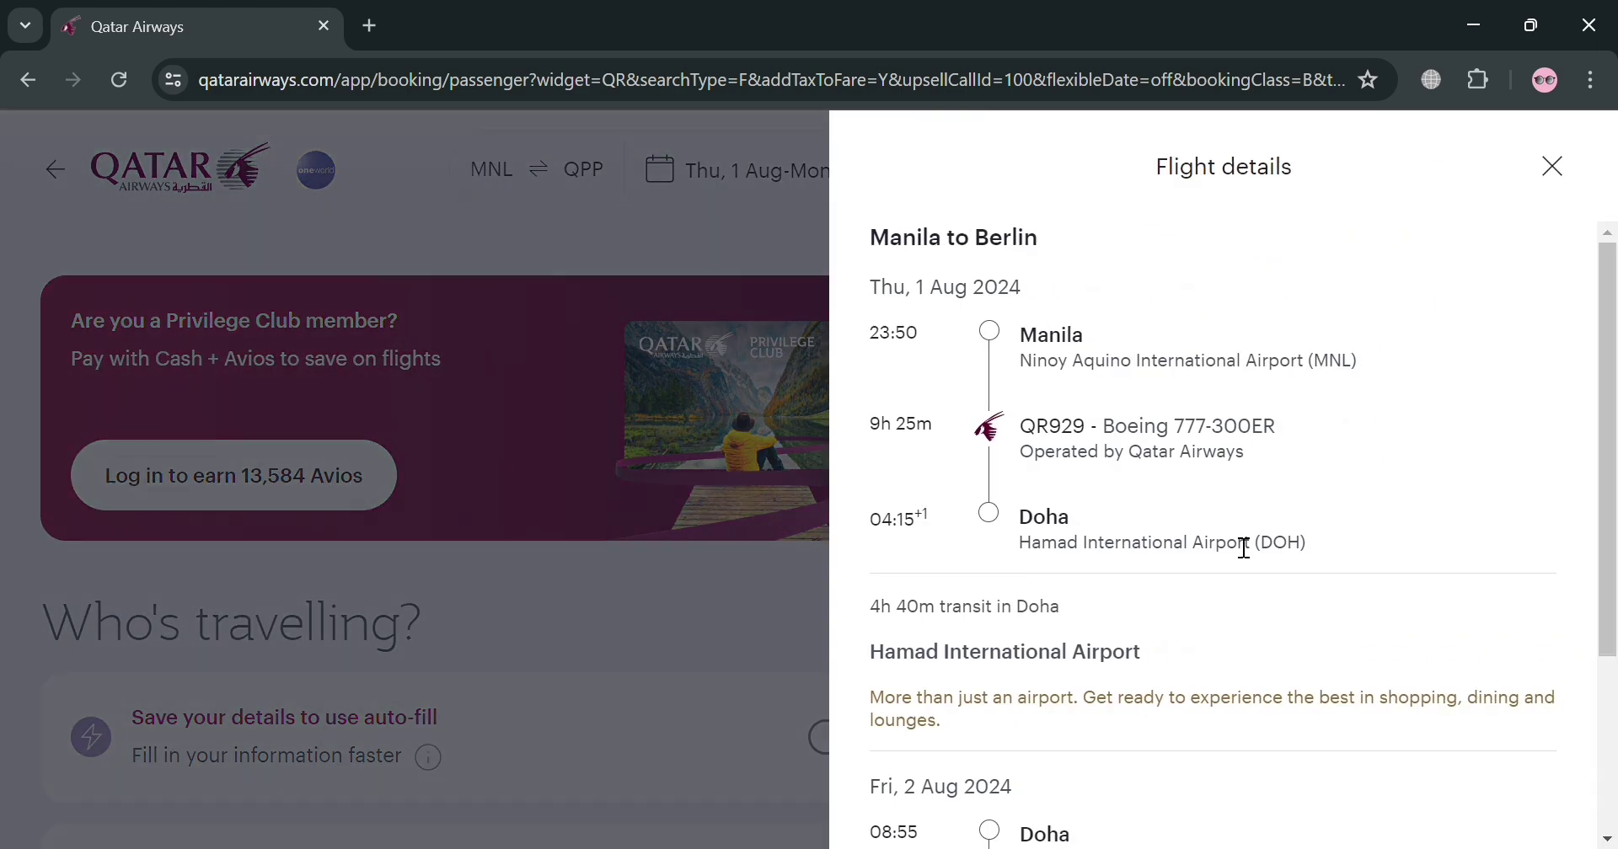
{"action": "scroll", "coordinate": [994, 560], "scroll_direction": "down", "scroll_amount": 3}
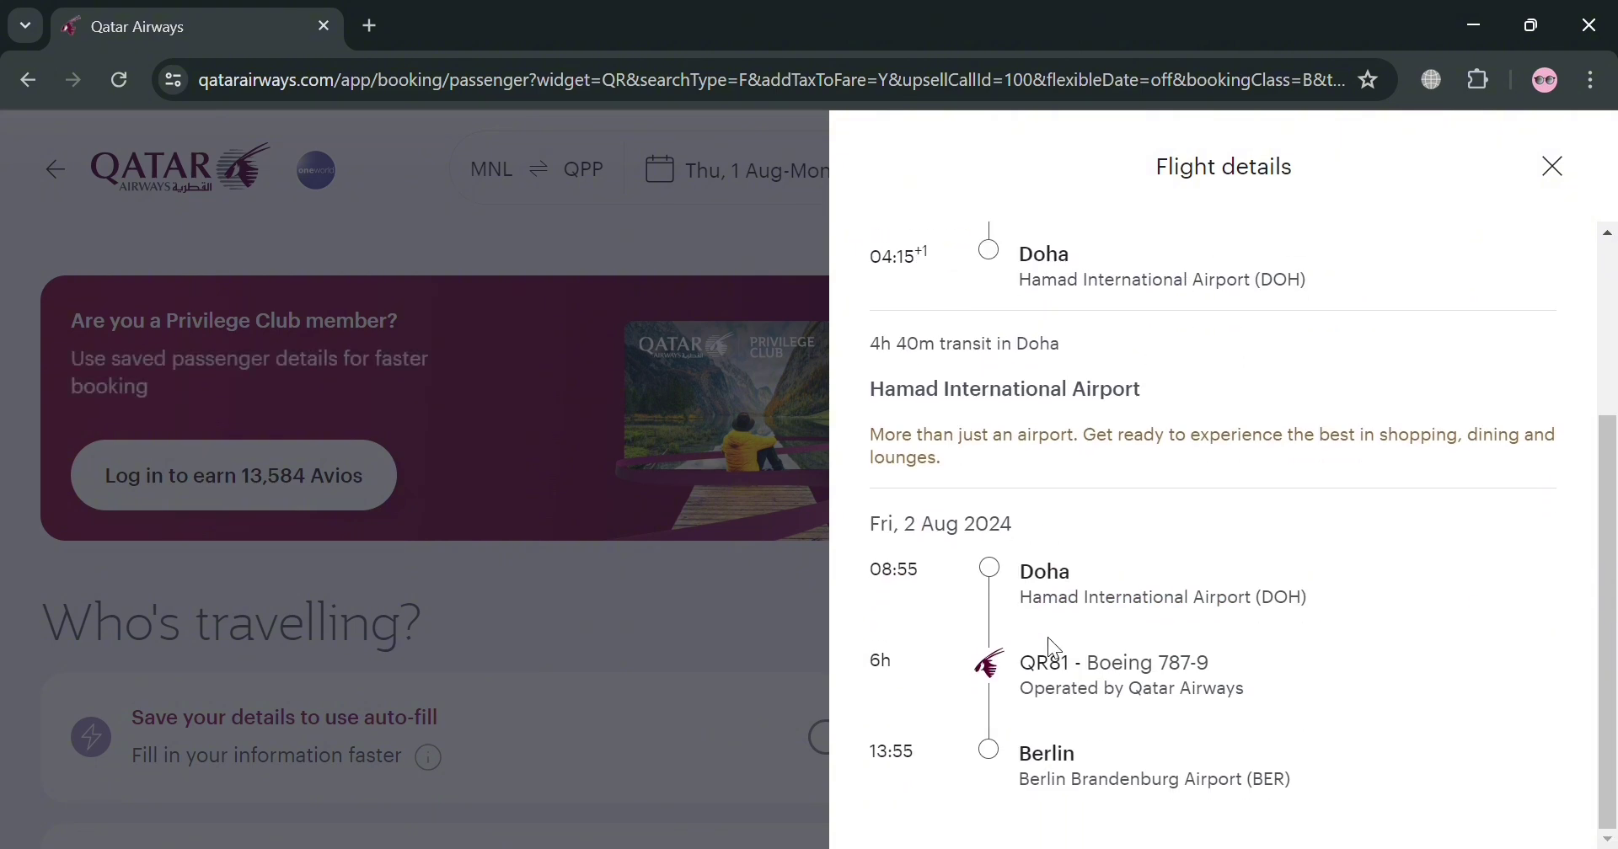
{"action": "scroll", "coordinate": [953, 611], "scroll_direction": "up", "scroll_amount": 3}
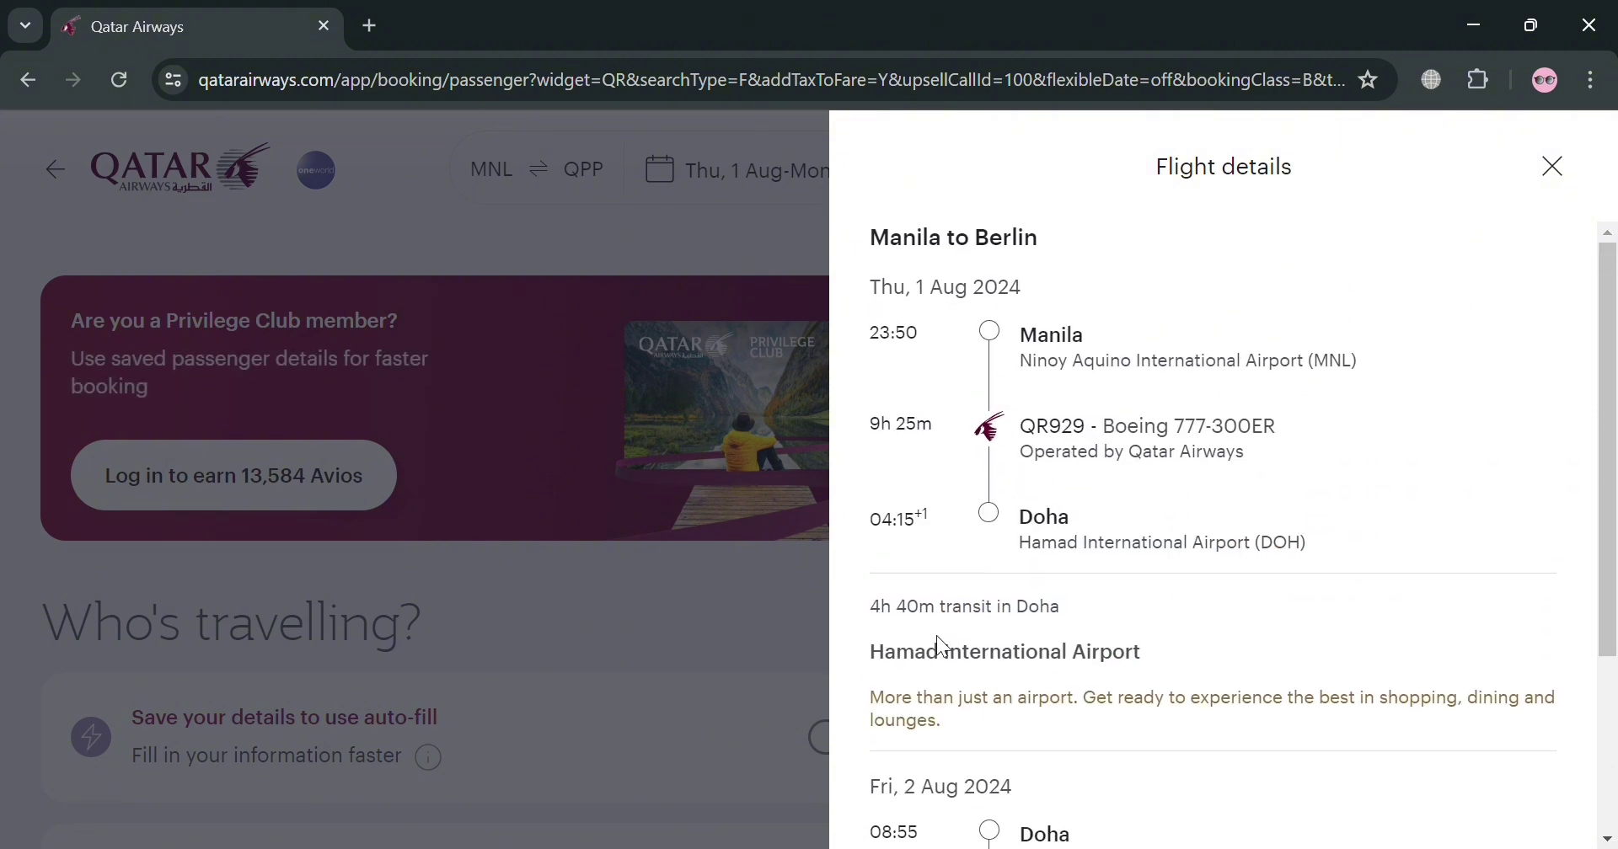
{"action": "left_click", "coordinate": [806, 633]}
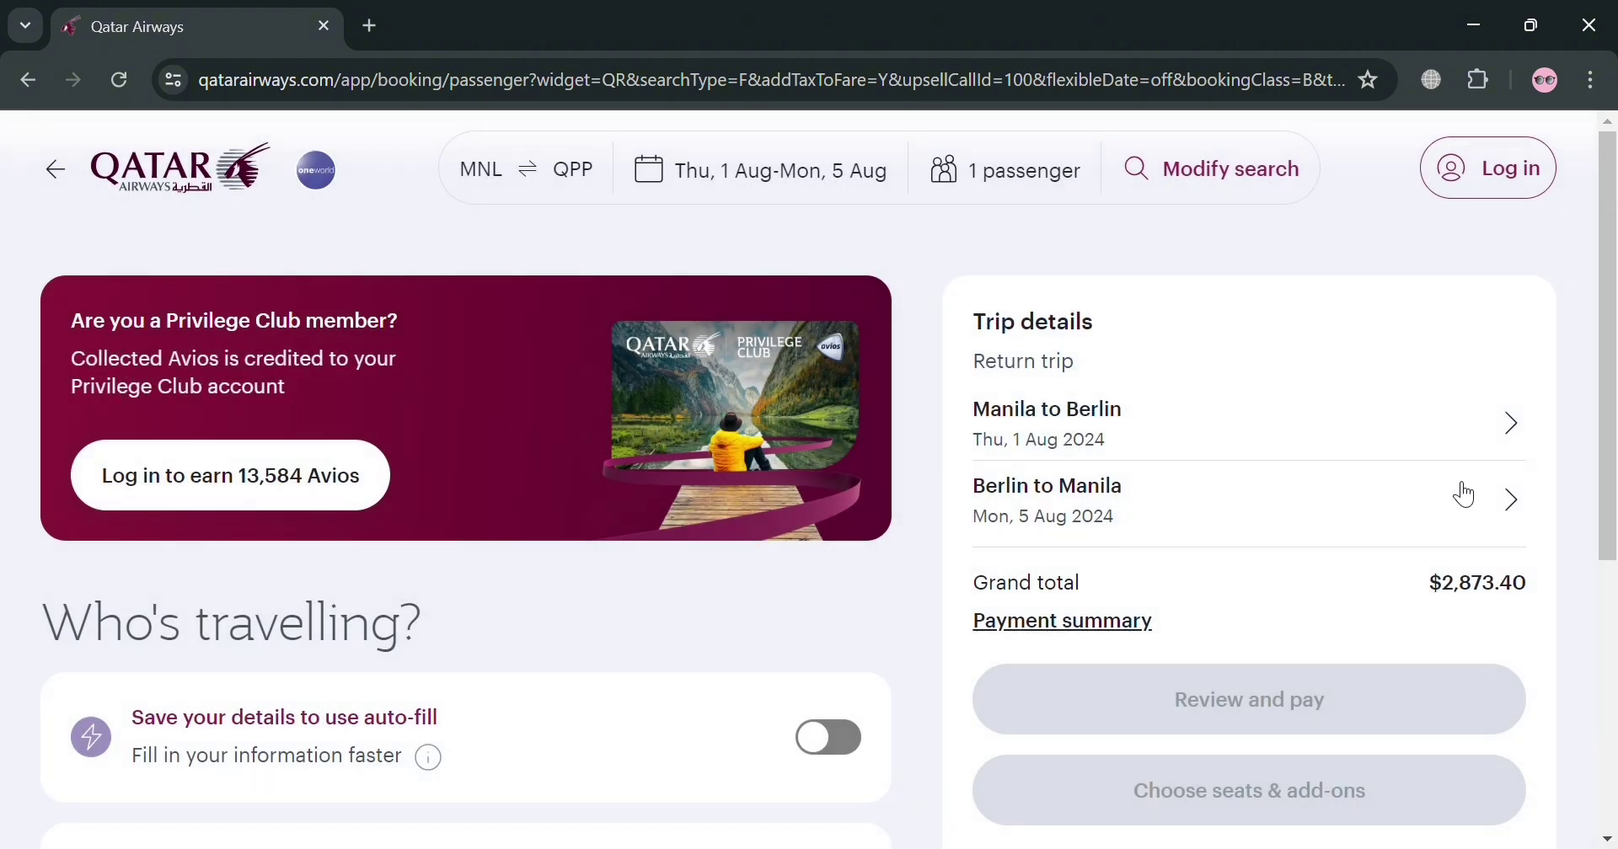
{"action": "left_click", "coordinate": [1510, 497]}
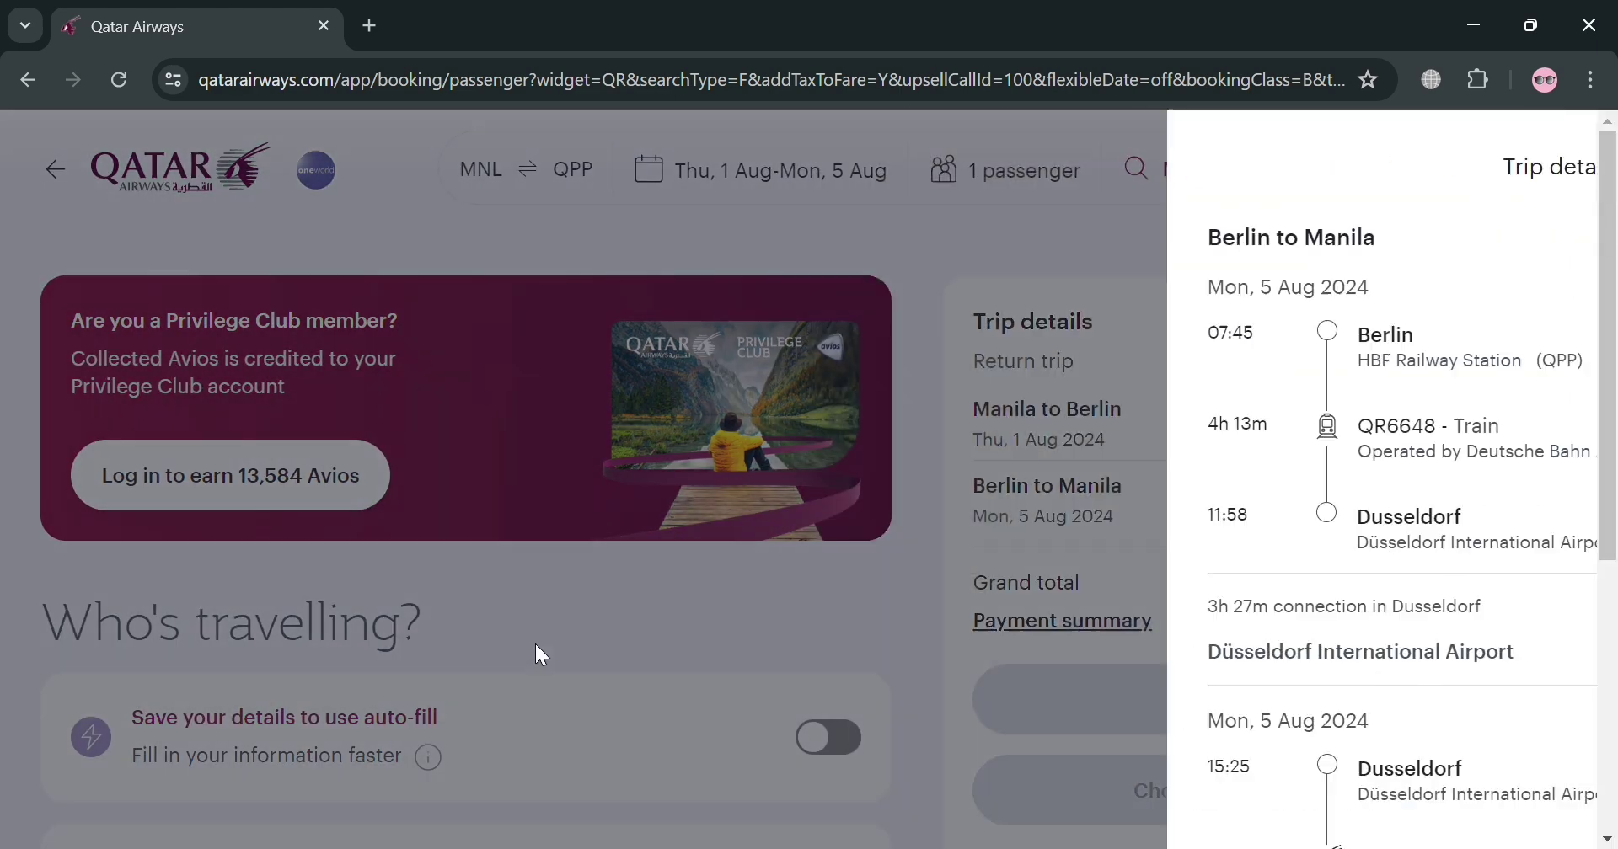
{"action": "left_click", "coordinate": [536, 645]}
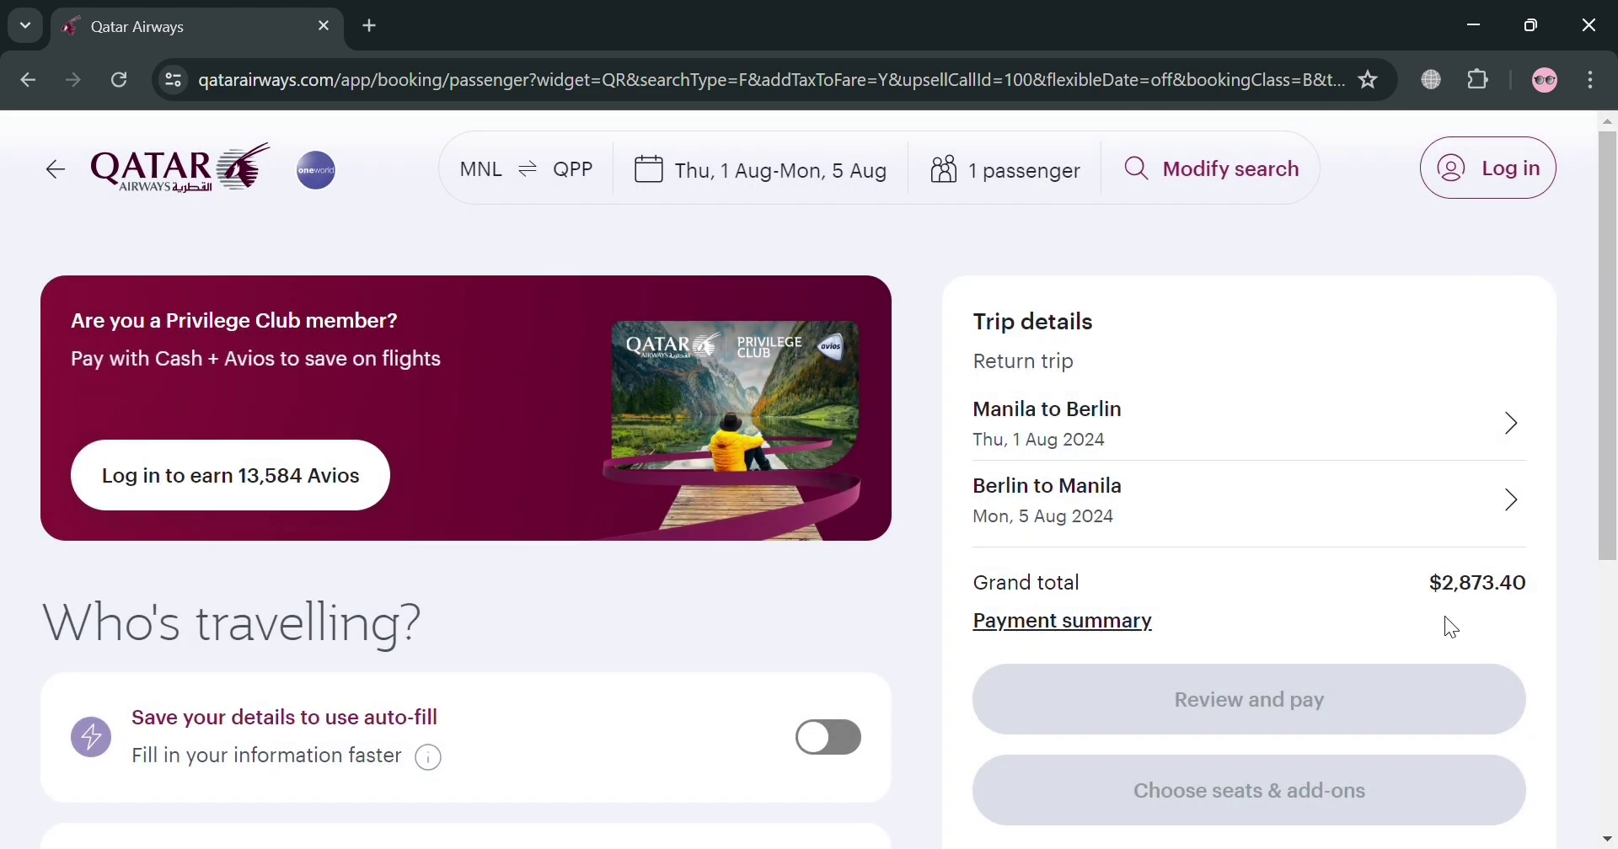
{"action": "scroll", "coordinate": [1456, 628], "scroll_direction": "down", "scroll_amount": 4}
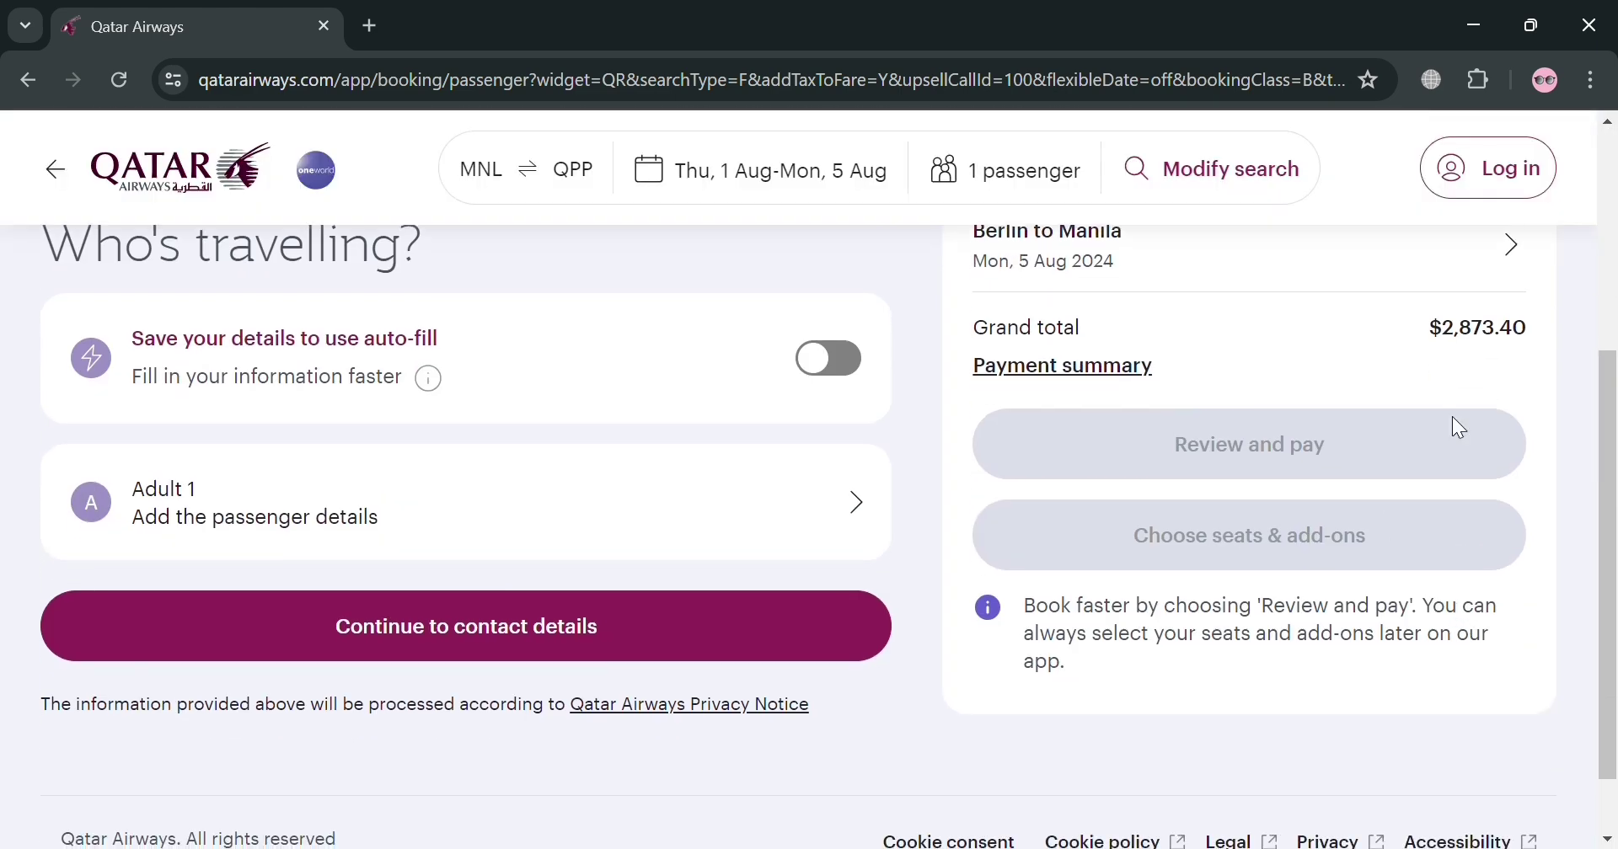
{"action": "scroll", "coordinate": [1020, 589], "scroll_direction": "down", "scroll_amount": 1}
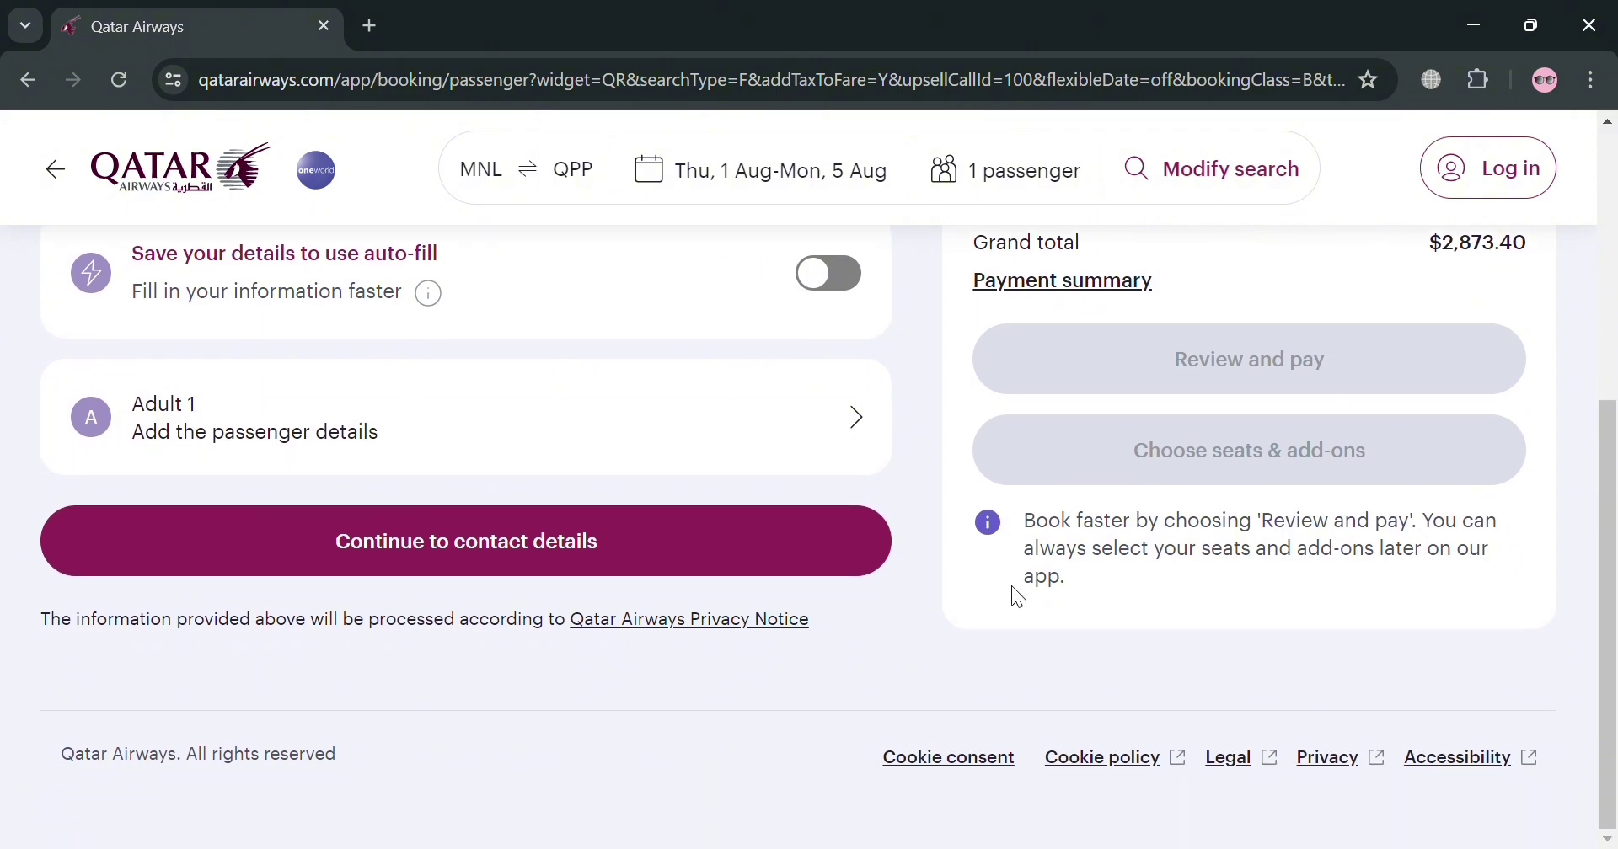
{"action": "scroll", "coordinate": [961, 632], "scroll_direction": "up", "scroll_amount": 3}
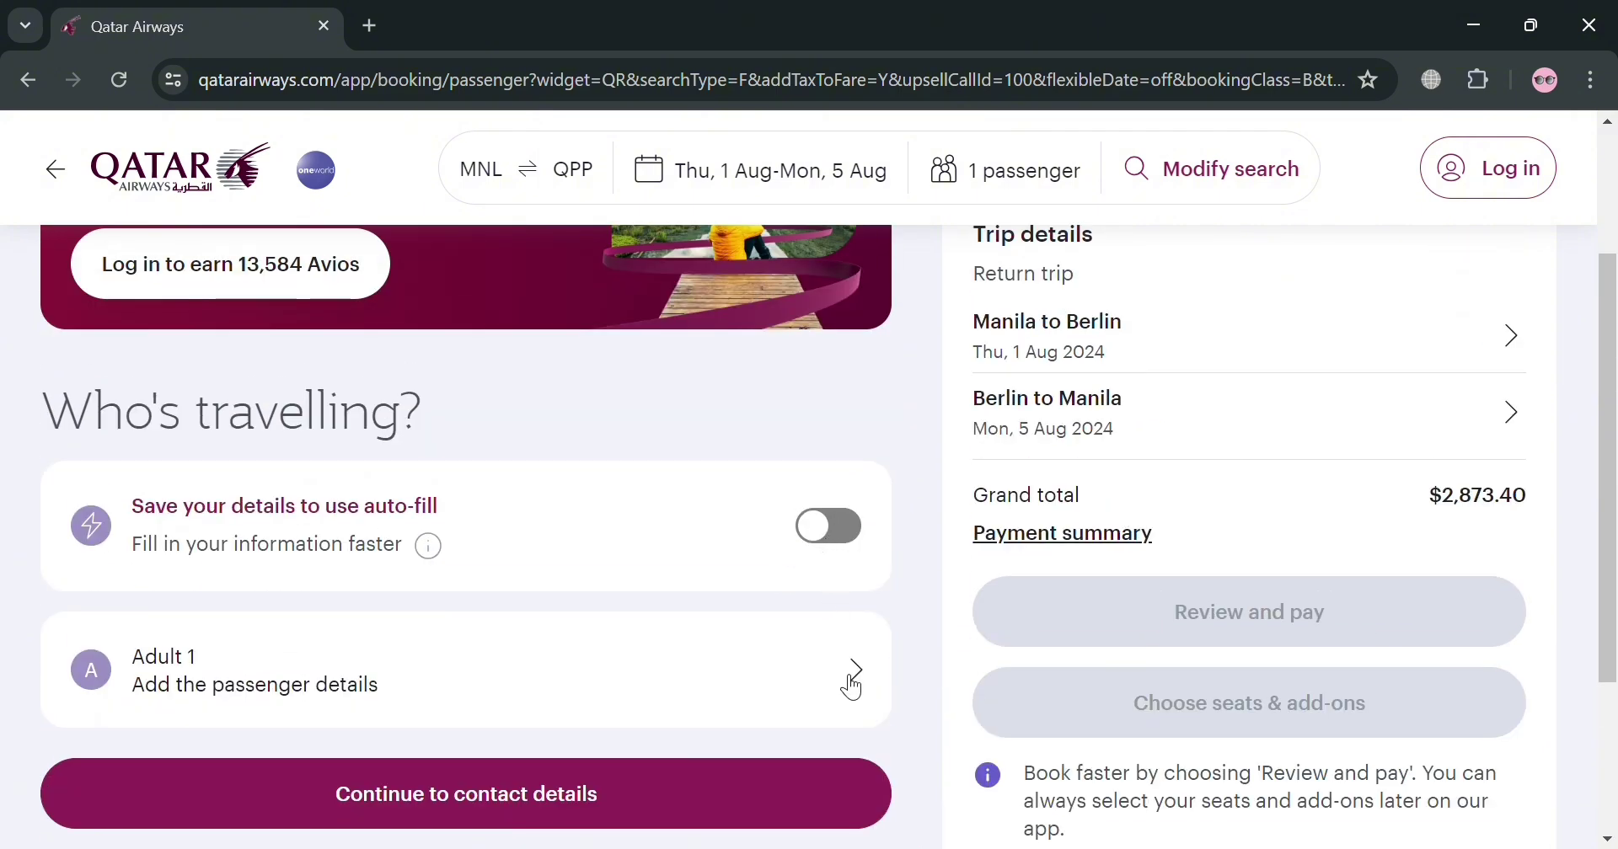
{"action": "scroll", "coordinate": [854, 687], "scroll_direction": "down", "scroll_amount": 3}
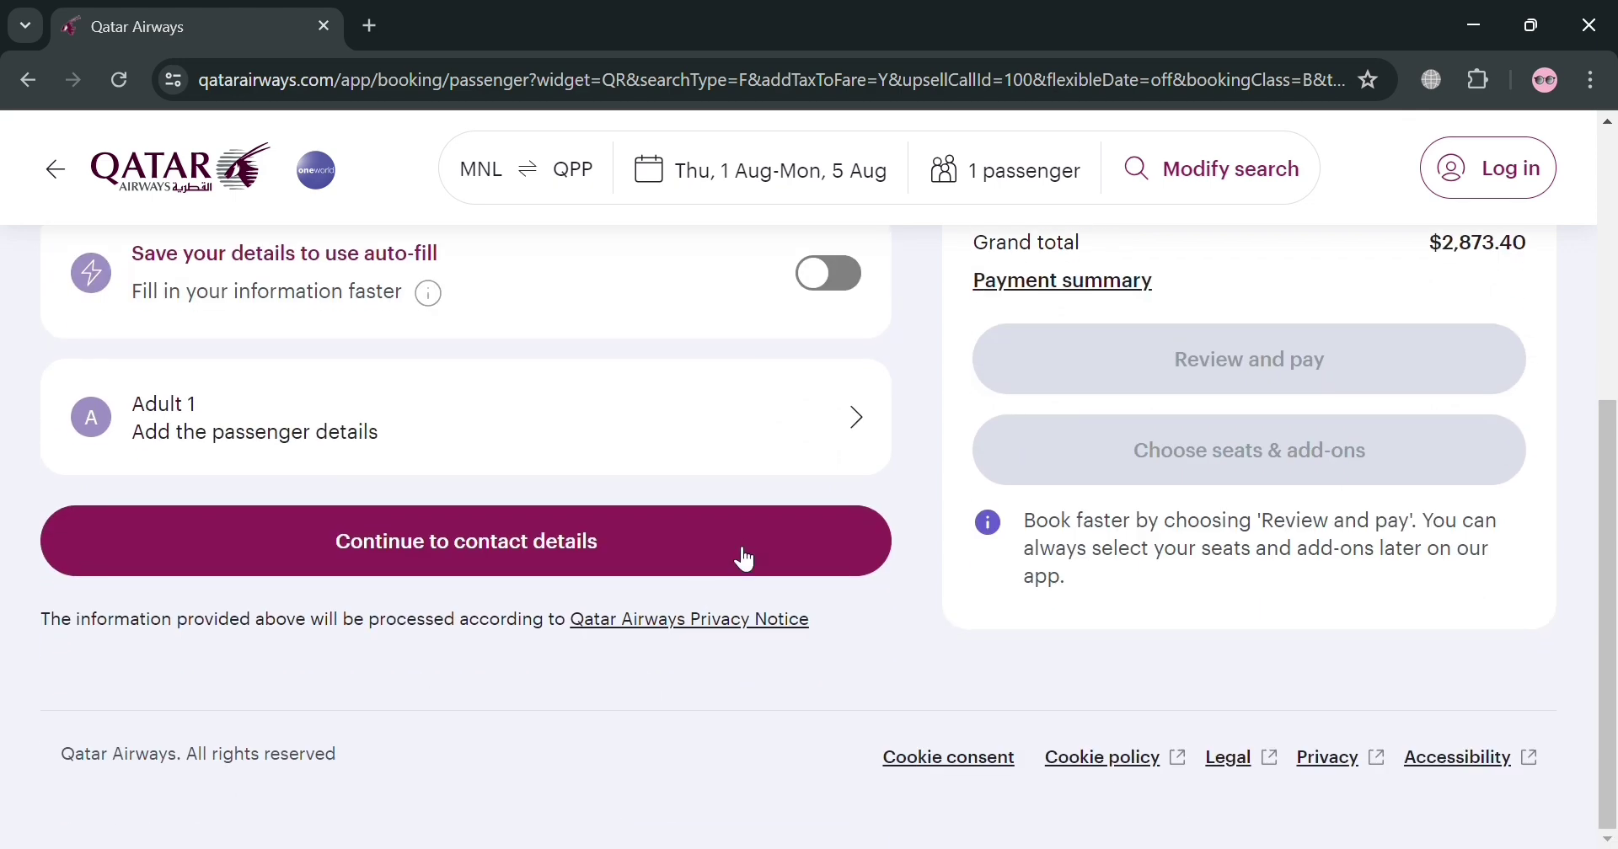
Step: Open the Adult 1 form and set the gender to Male and the title to Mr
{"action": "left_click", "coordinate": [739, 556]}
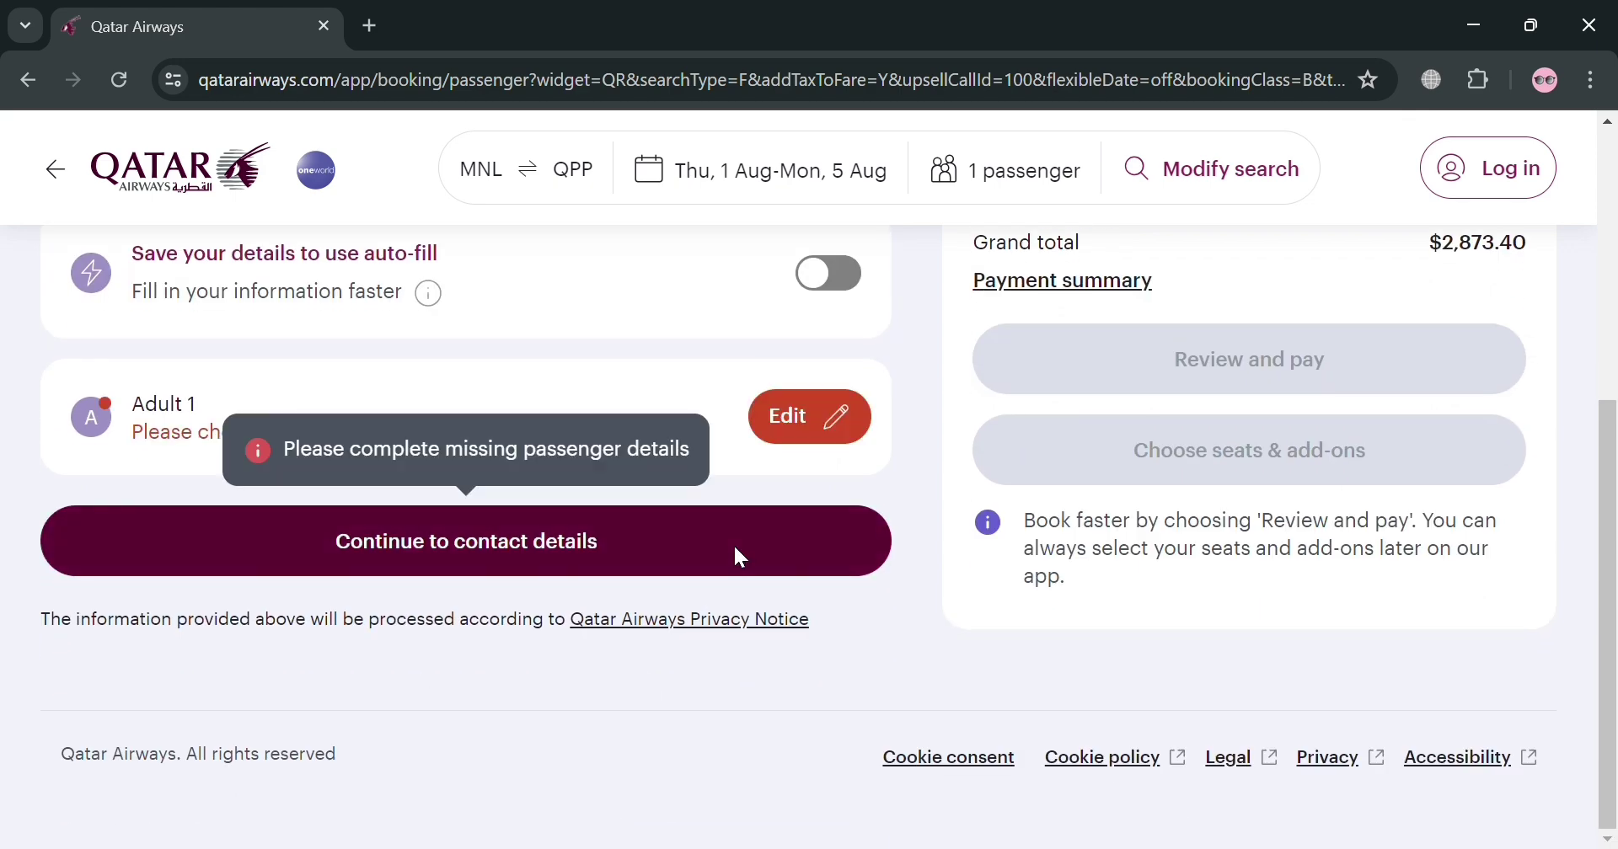
{"action": "left_click", "coordinate": [815, 416]}
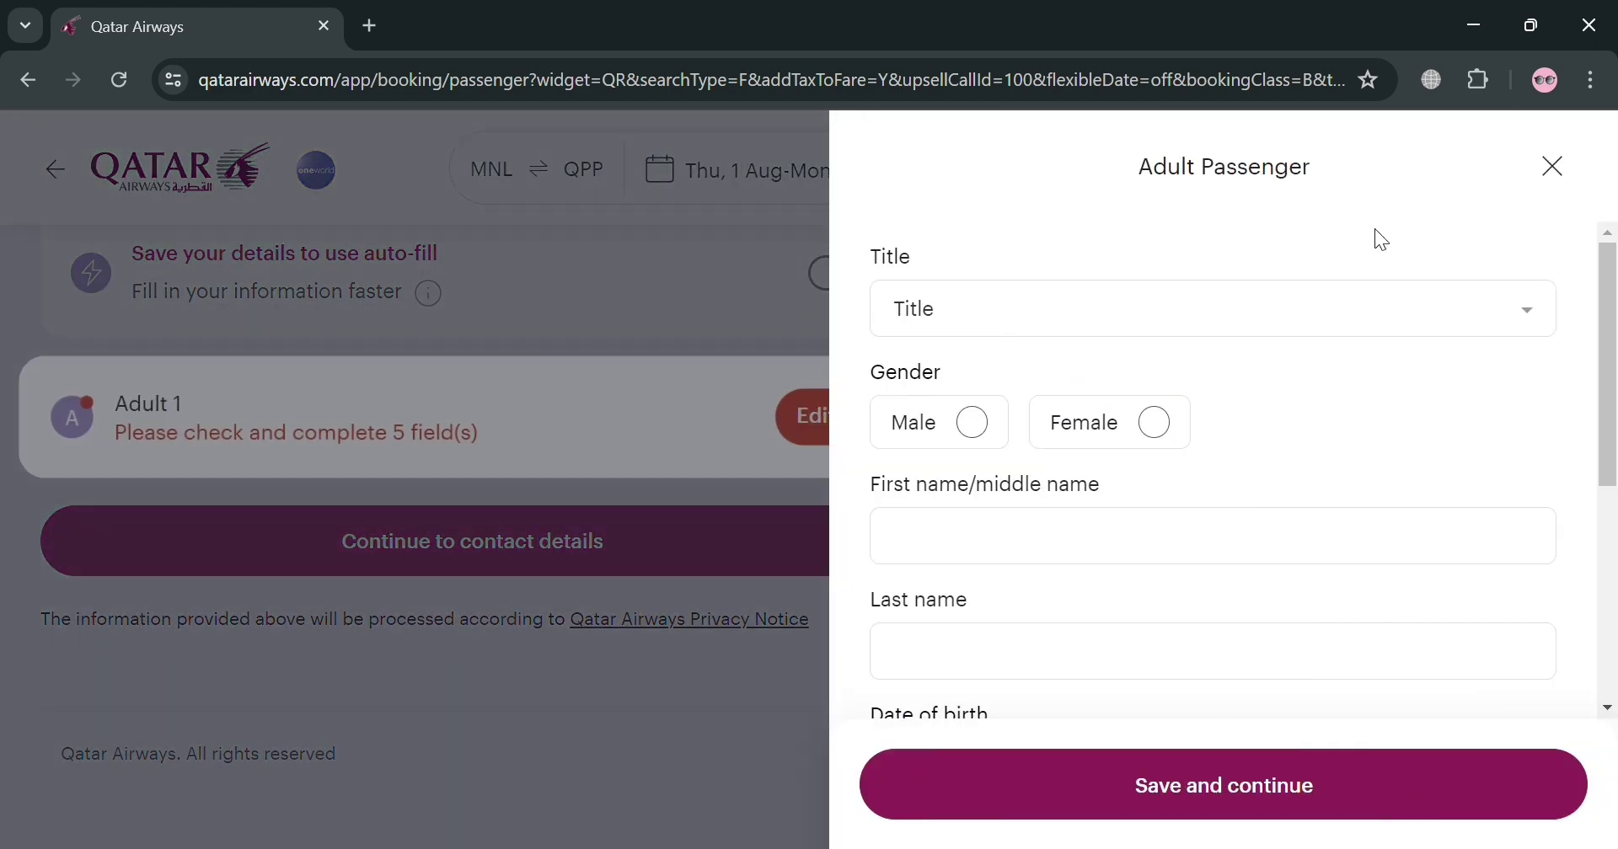
{"action": "left_click", "coordinate": [969, 428]}
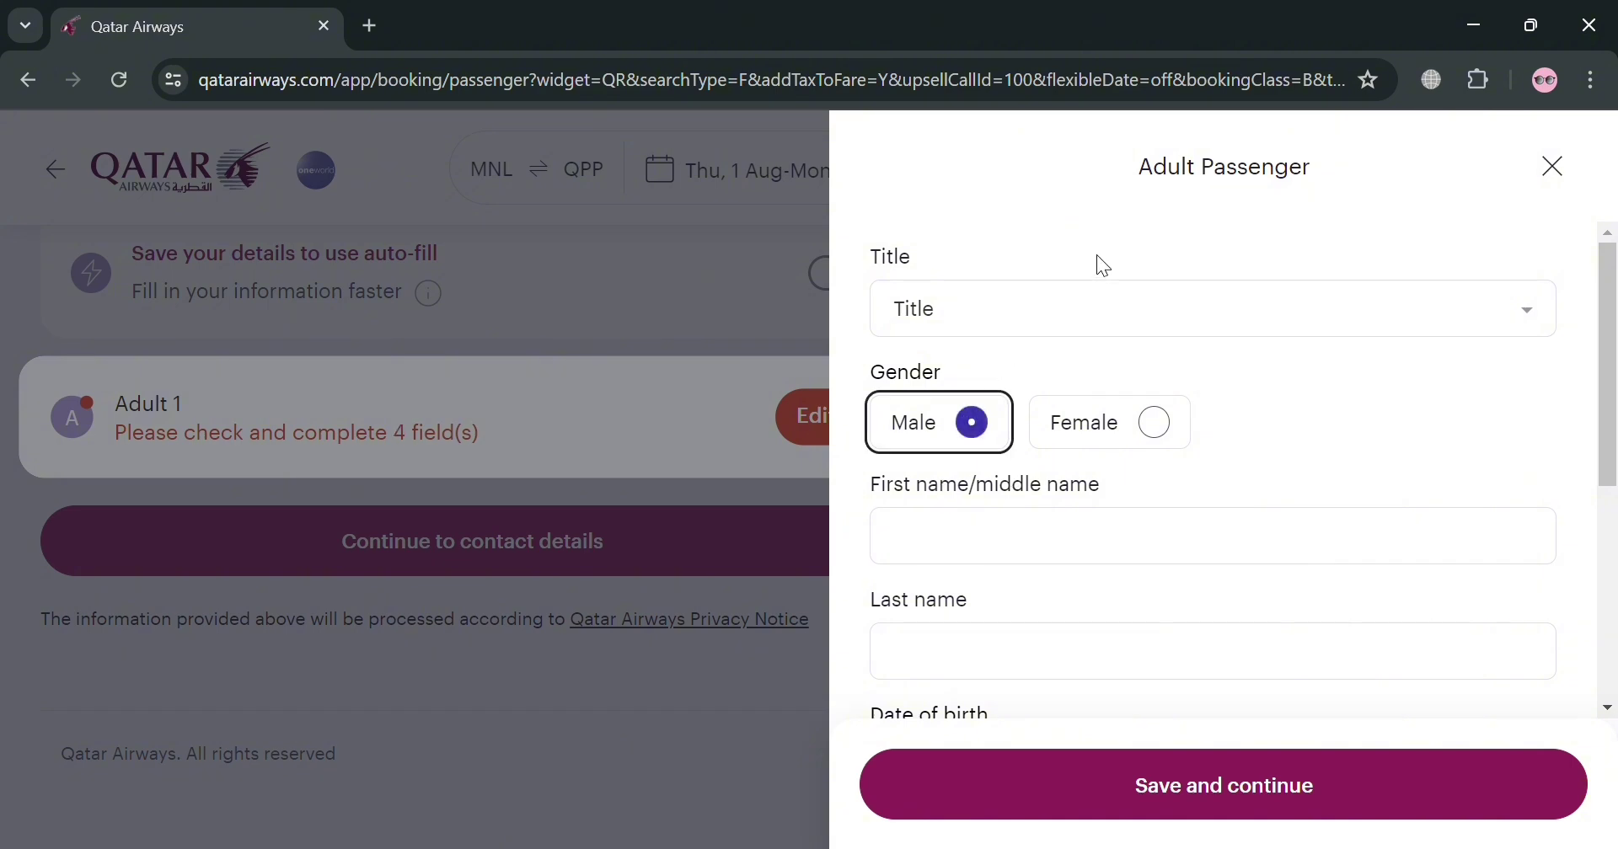
{"action": "left_click", "coordinate": [1159, 314]}
{"action": "left_click", "coordinate": [1126, 415]}
{"action": "left_click", "coordinate": [1109, 331]}
{"action": "left_click", "coordinate": [1113, 419]}
Step: Enter the passenger's name and date of birth, save, and reopen the form to finish missing fields
{"action": "left_click", "coordinate": [1107, 548]}
{"action": "scroll", "coordinate": [1106, 548], "scroll_direction": "down", "scroll_amount": 5}
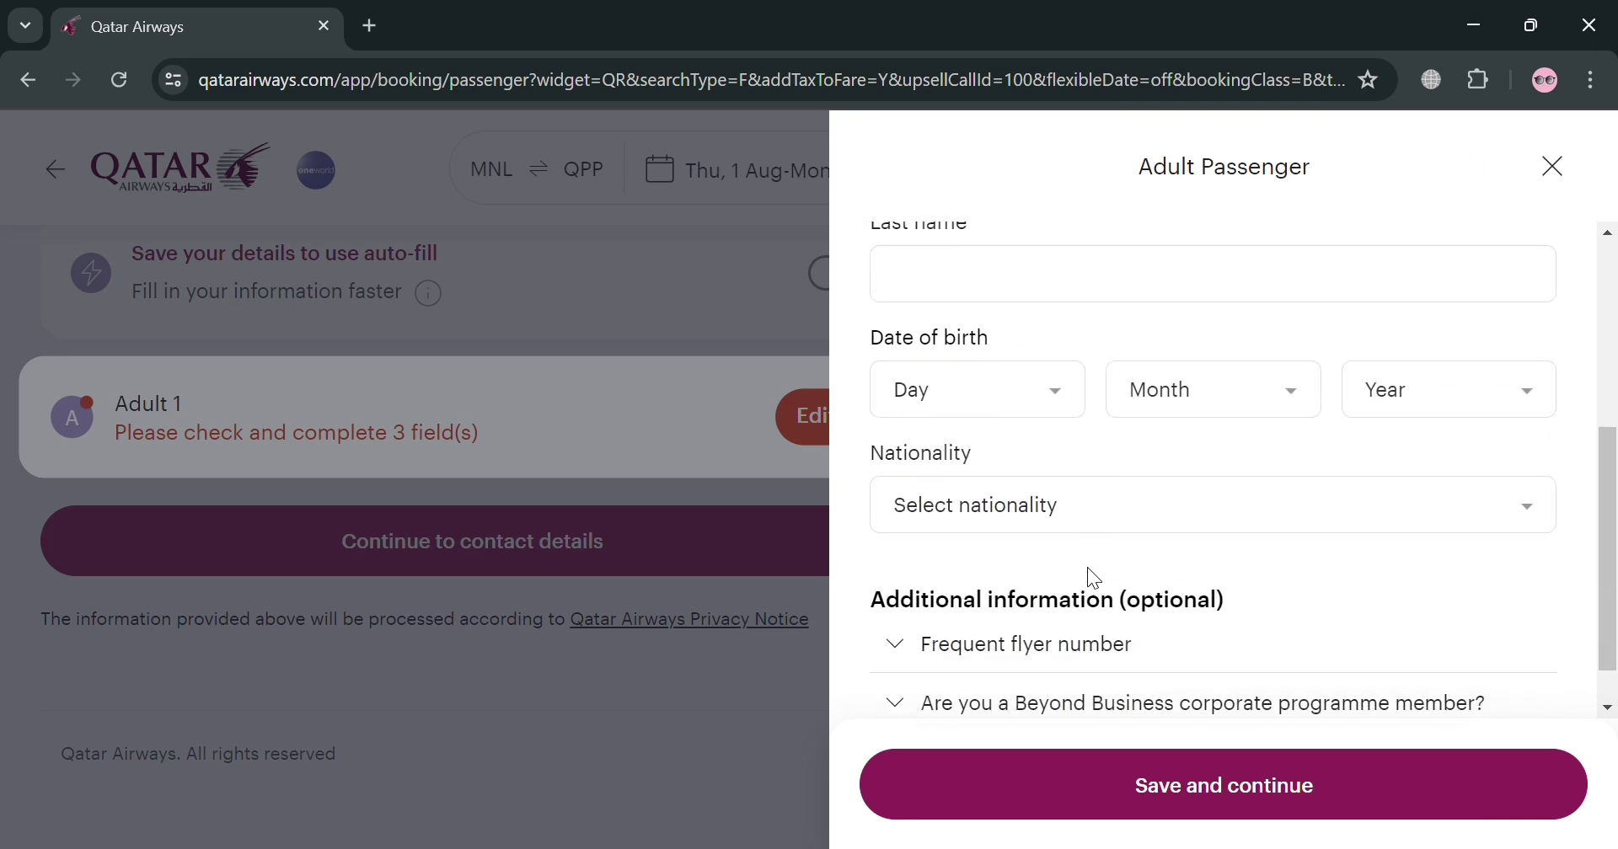
{"action": "left_click", "coordinate": [1062, 403]}
{"action": "left_click", "coordinate": [1150, 415]}
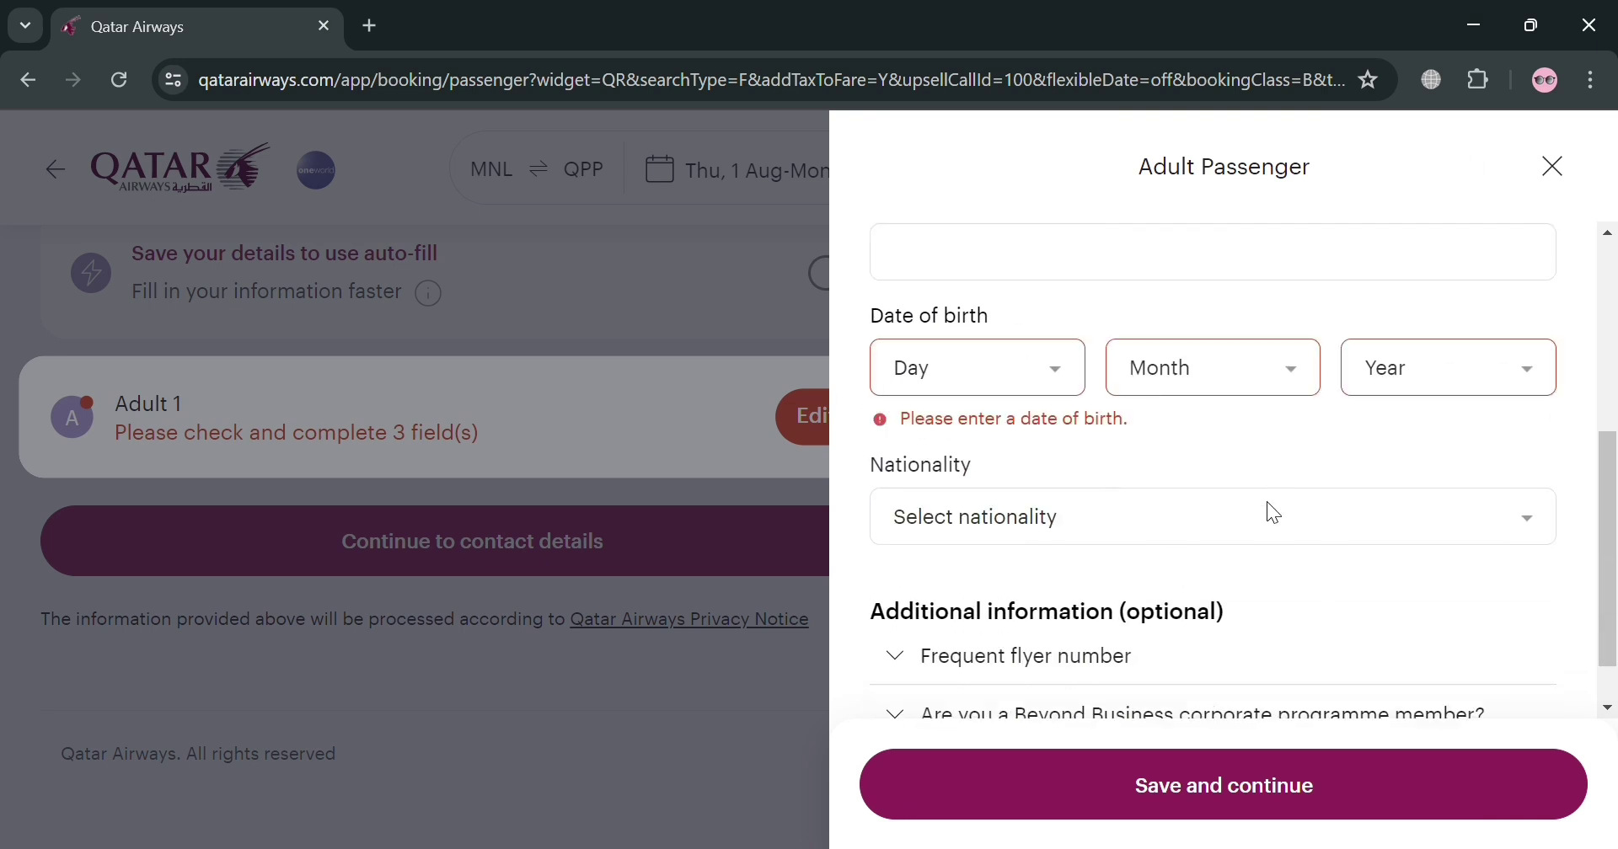
{"action": "scroll", "coordinate": [1270, 502], "scroll_direction": "down", "scroll_amount": 1}
{"action": "scroll", "coordinate": [1151, 684], "scroll_direction": "up", "scroll_amount": 4}
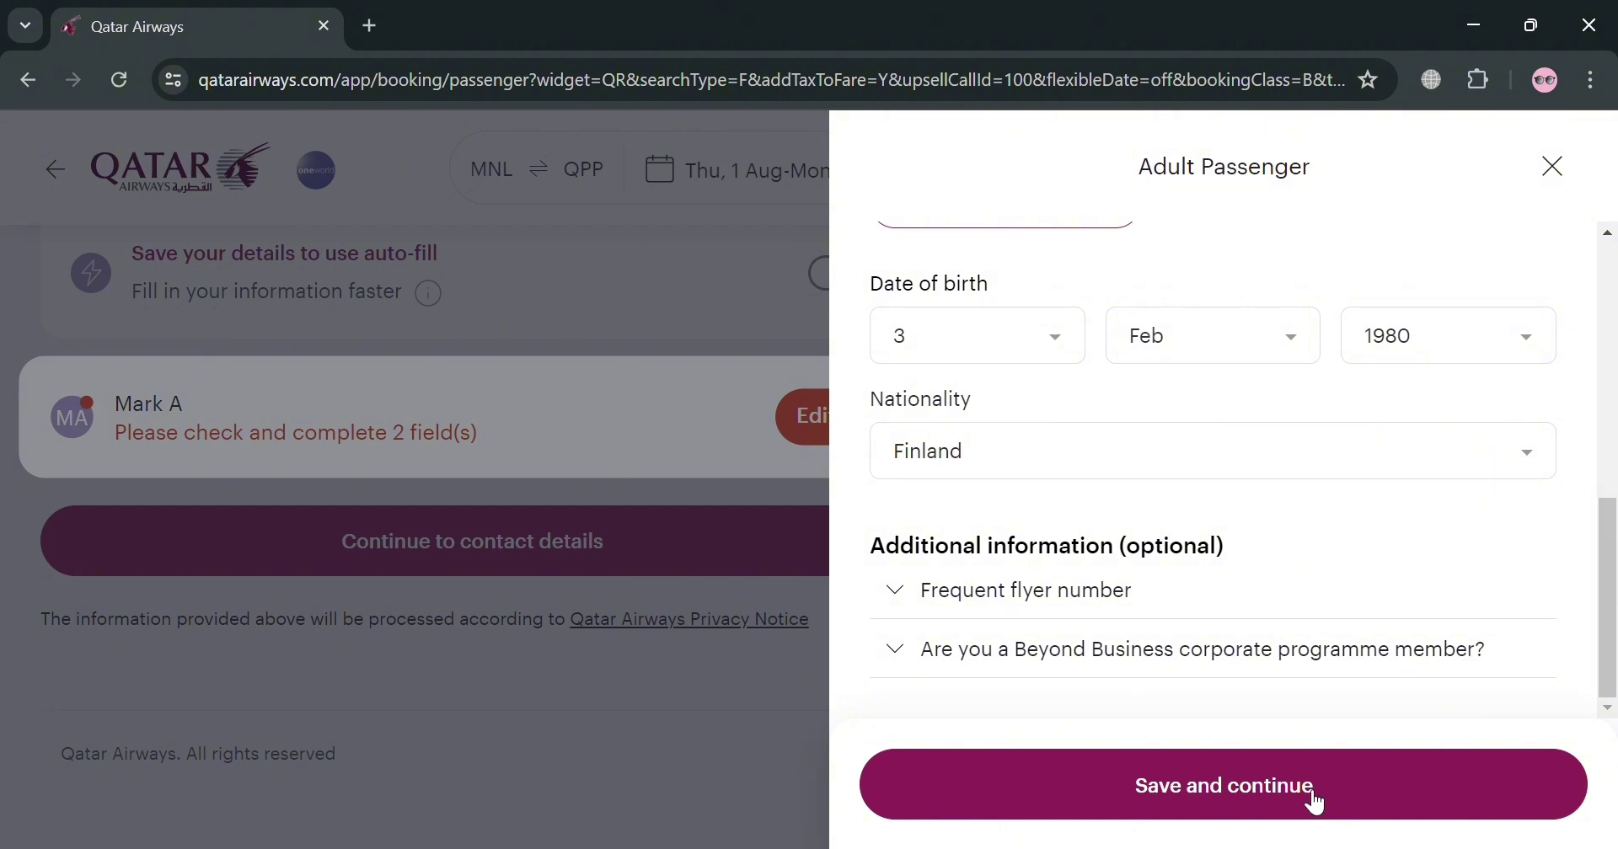
{"action": "left_click", "coordinate": [1313, 801]}
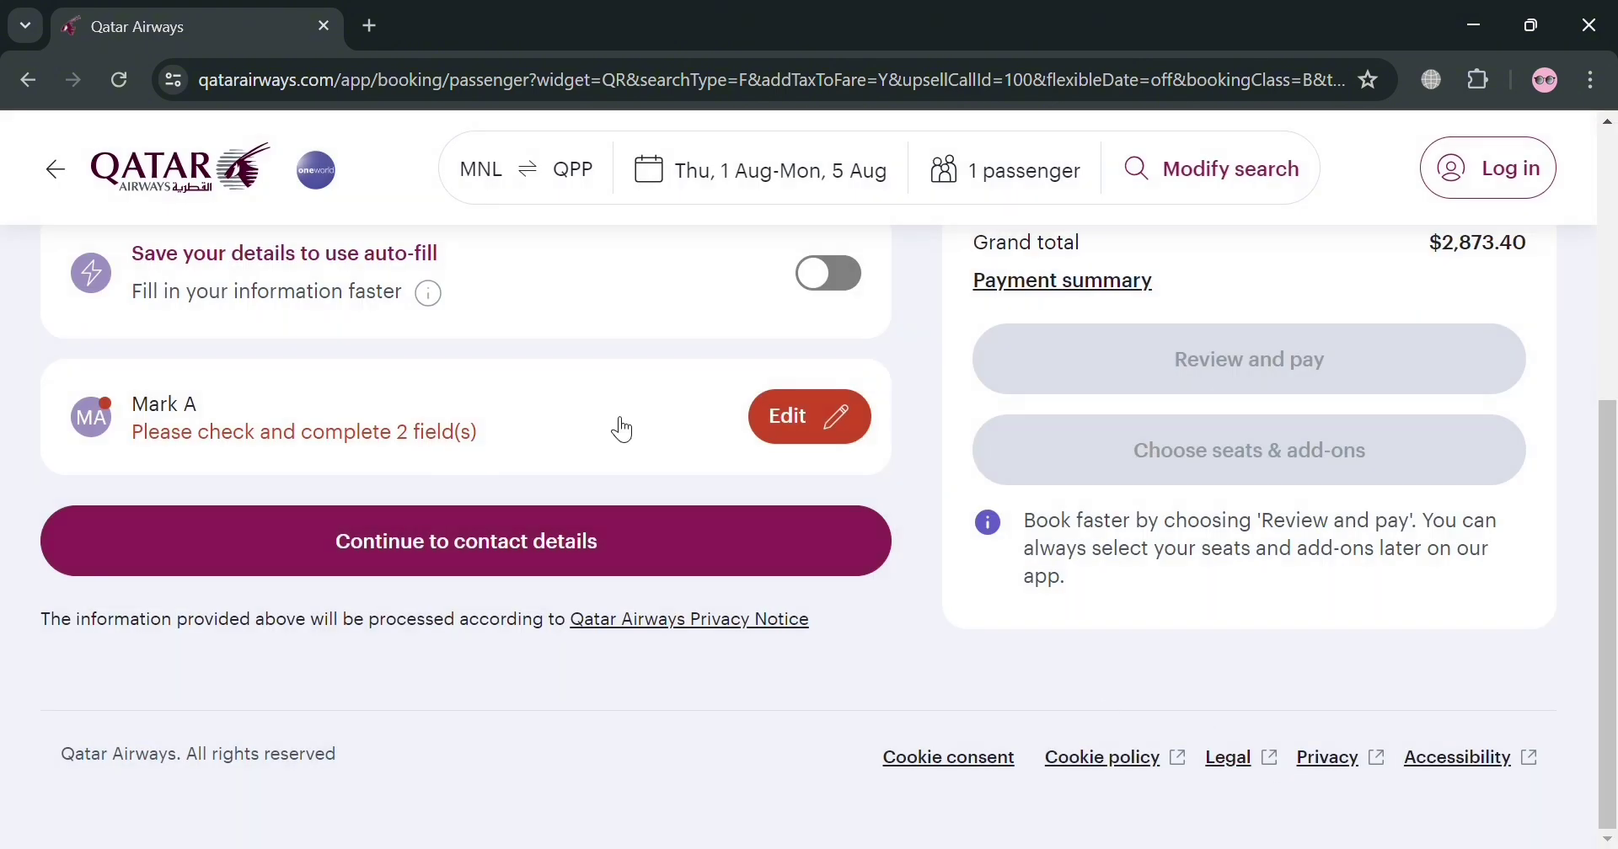
{"action": "left_click", "coordinate": [586, 547]}
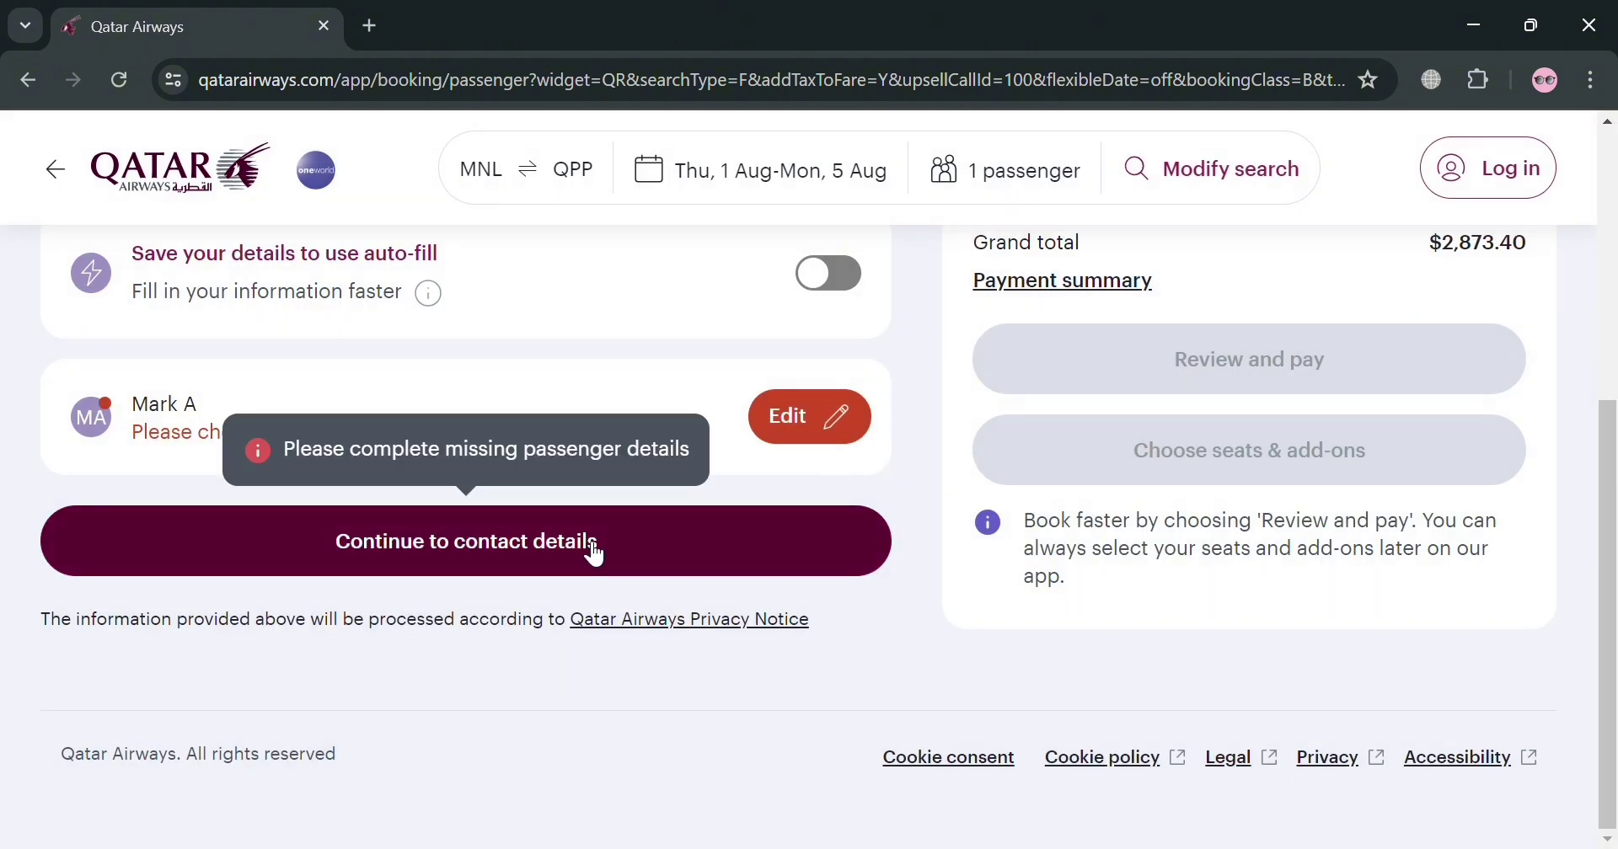
{"action": "left_click", "coordinate": [837, 416]}
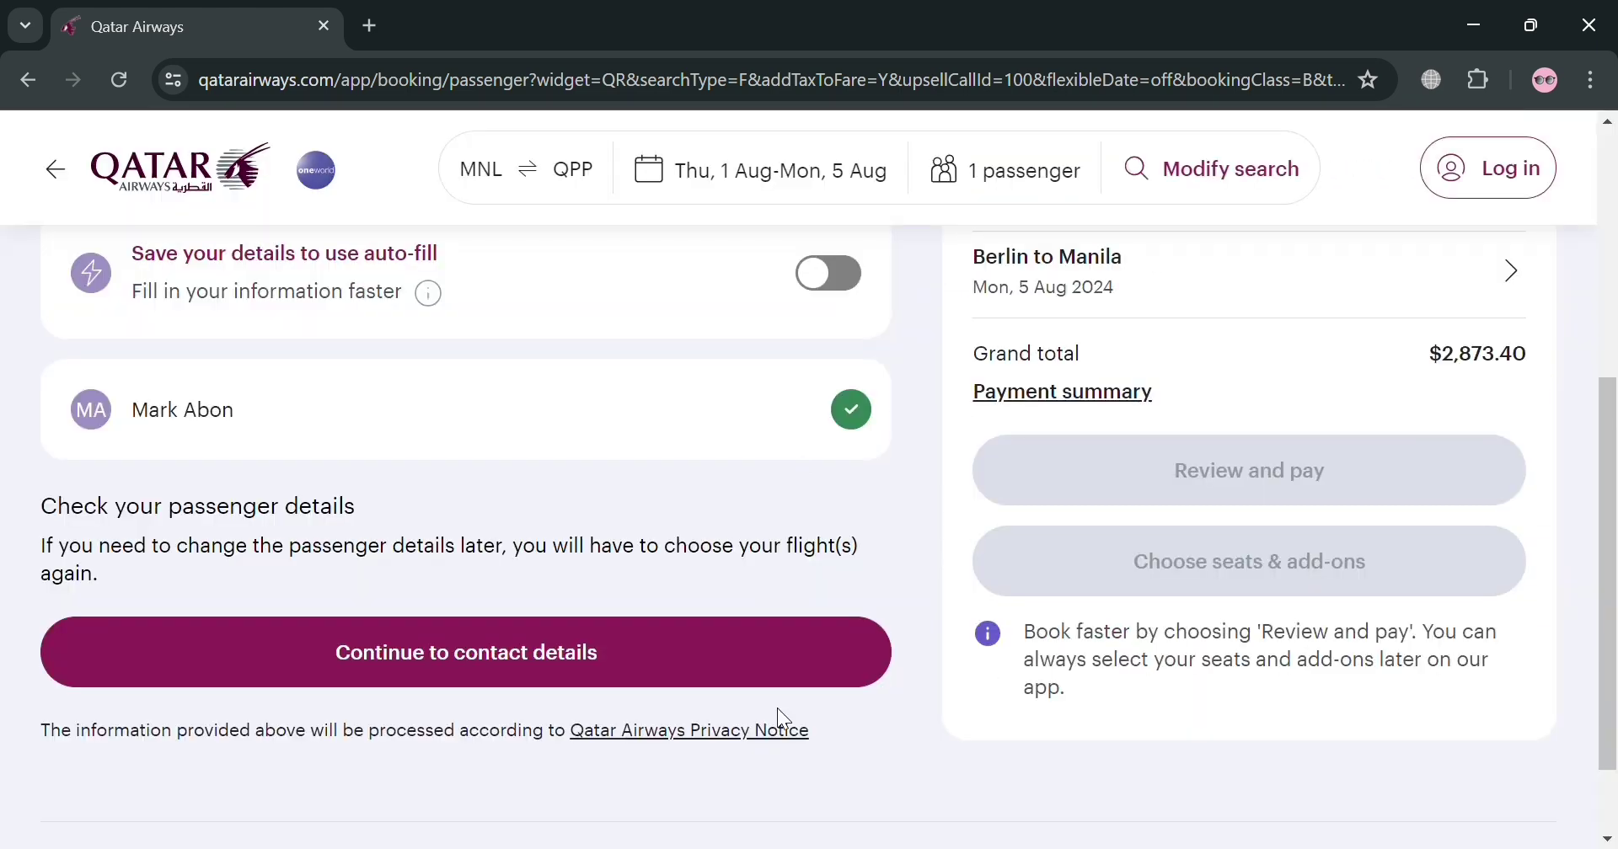
Step: Advance to the contact details section, select the e-mail field, then proceed to Review and pay
{"action": "left_click", "coordinate": [779, 659]}
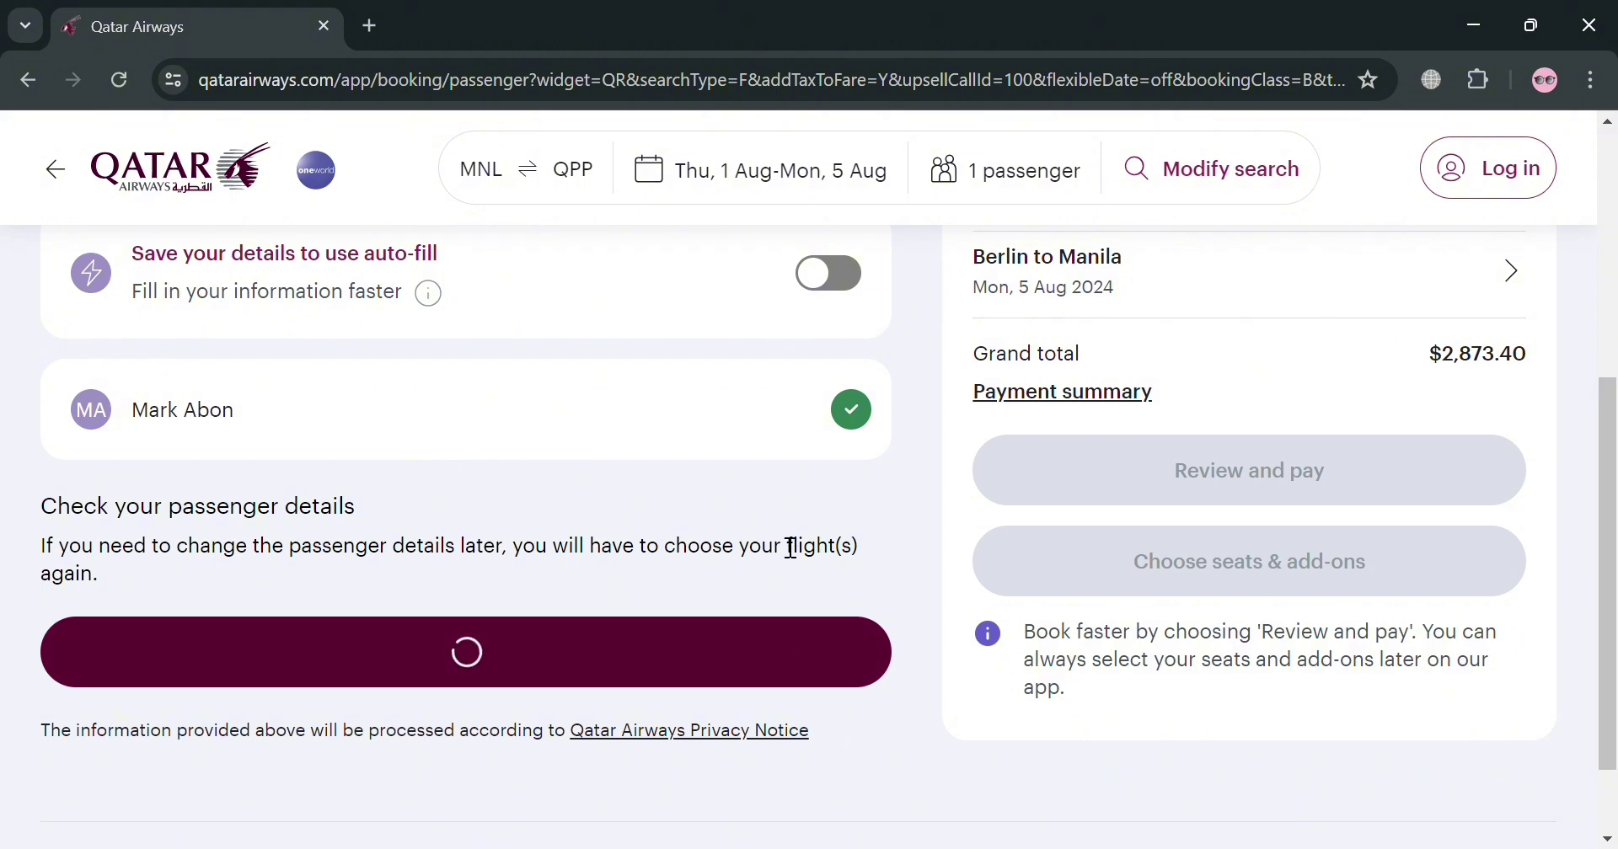
{"action": "scroll", "coordinate": [691, 585], "scroll_direction": "down", "scroll_amount": 1}
{"action": "scroll", "coordinate": [299, 642], "scroll_direction": "down", "scroll_amount": 1}
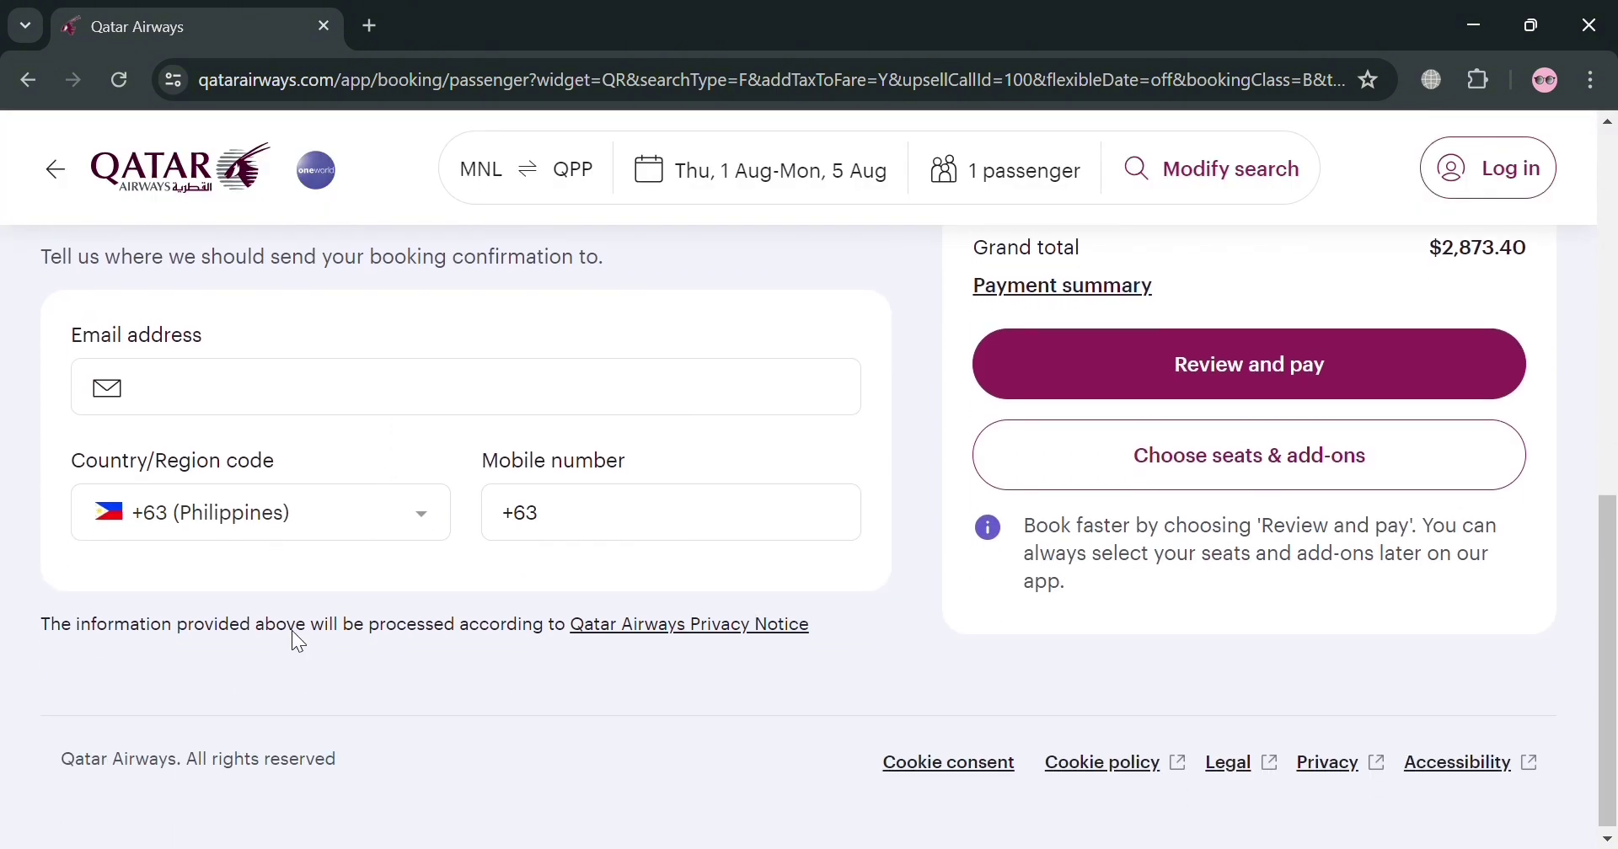
{"action": "left_click", "coordinate": [417, 393]}
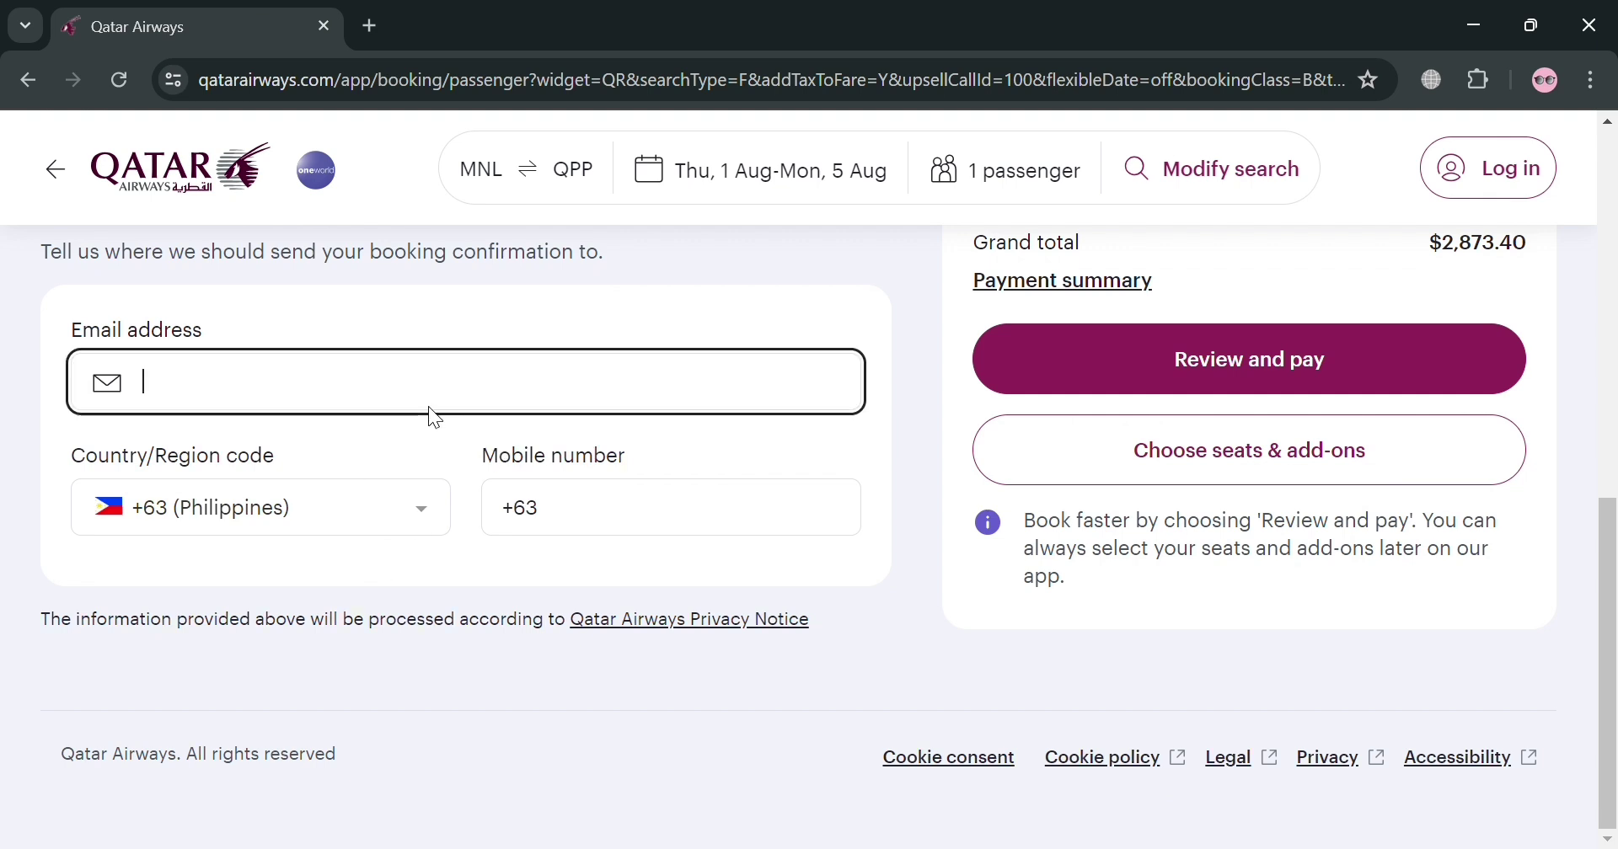
{"action": "scroll", "coordinate": [1044, 649], "scroll_direction": "up", "scroll_amount": 4}
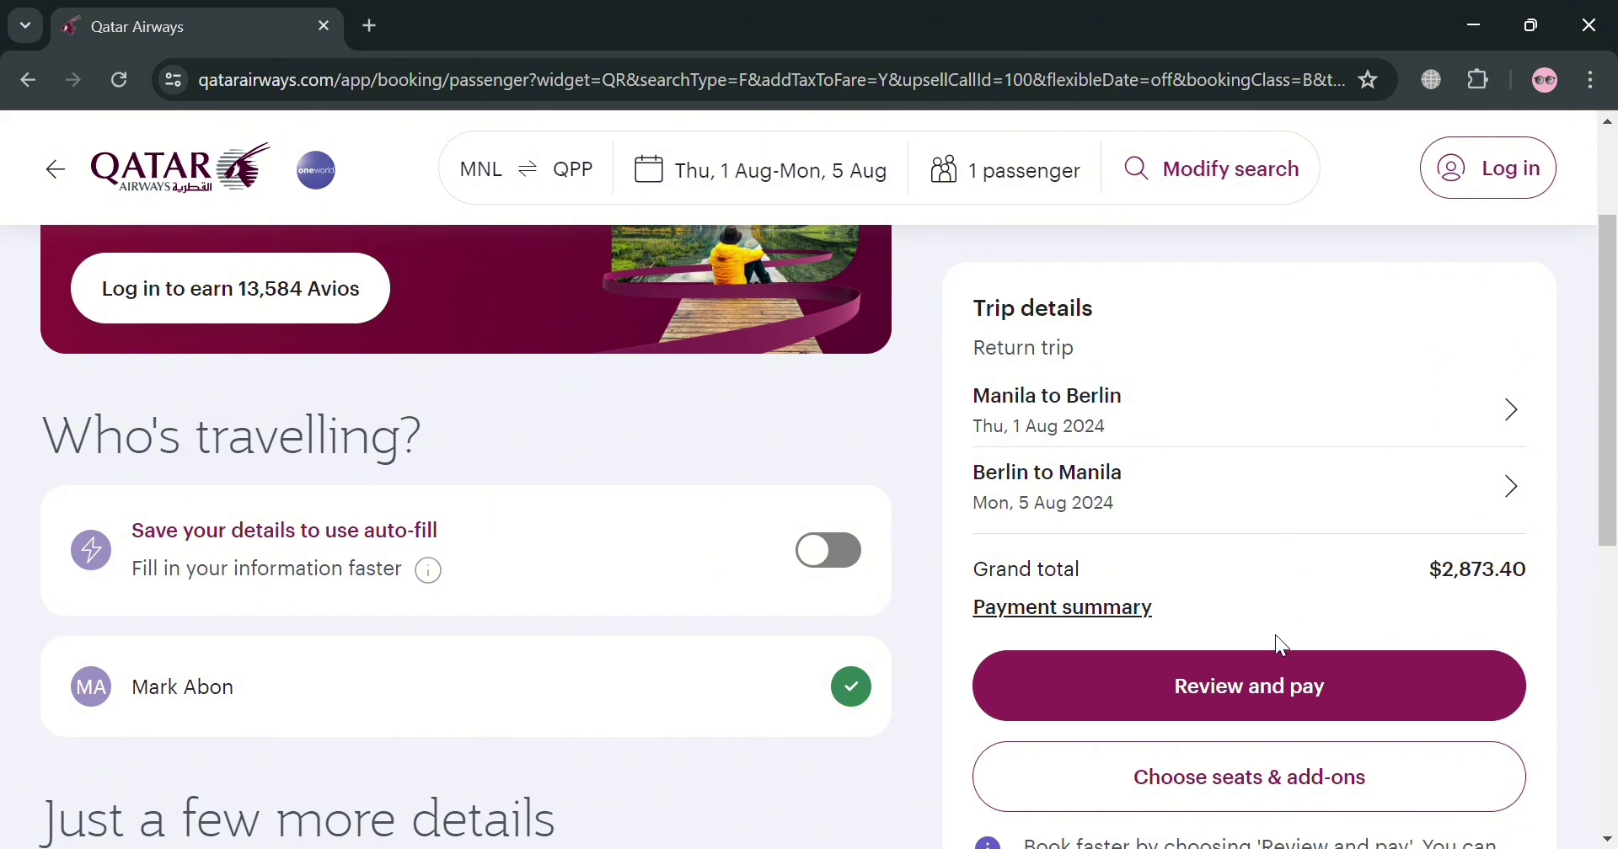
{"action": "left_click", "coordinate": [1261, 689]}
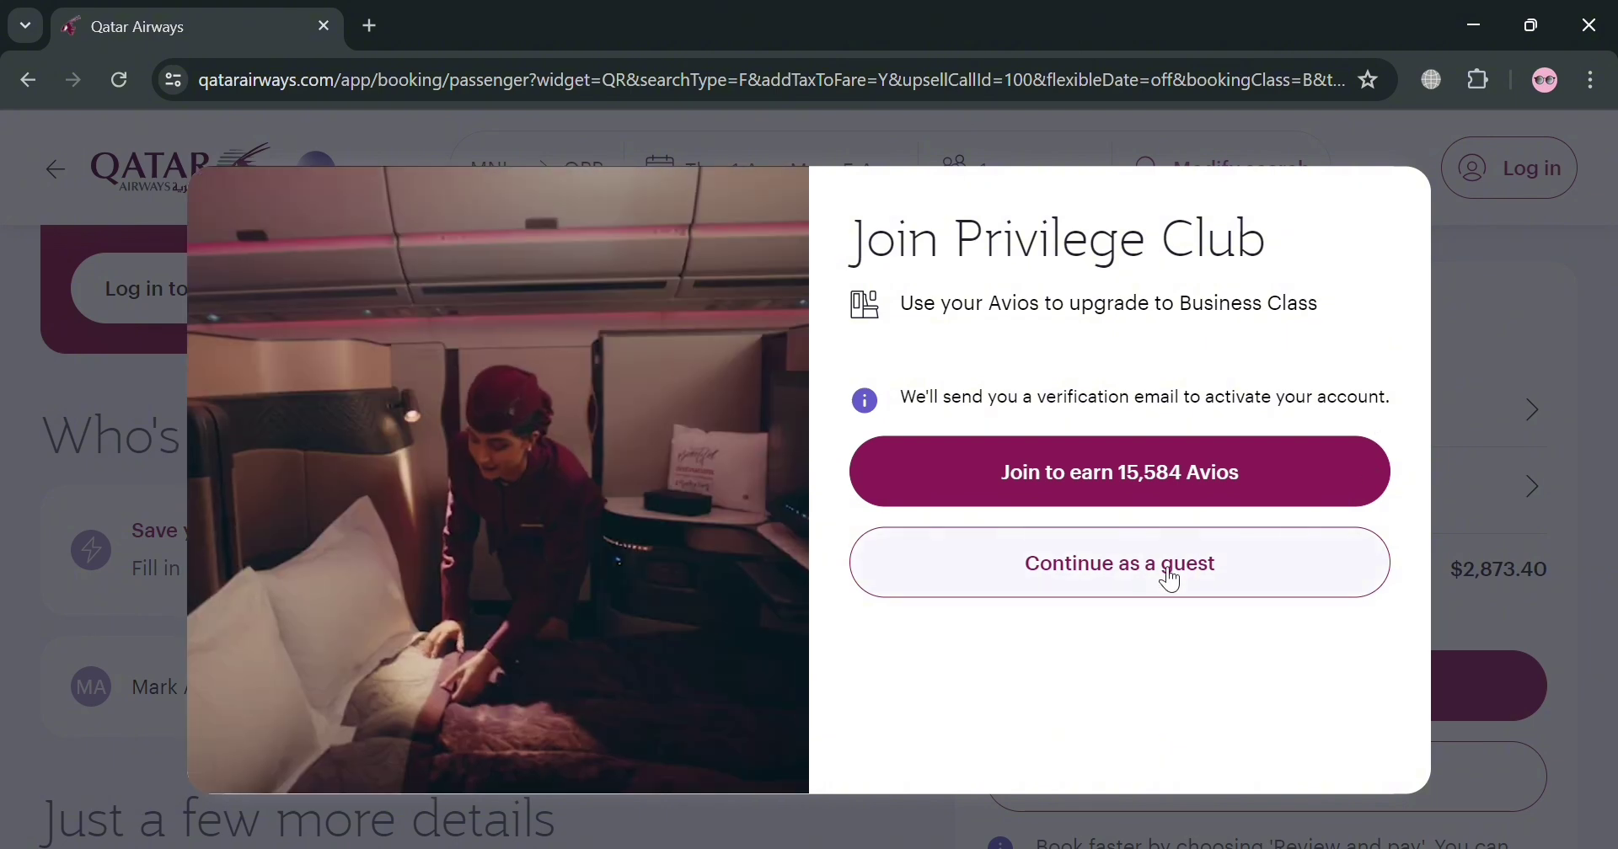
Step: Decline Privilege Club membership and continue the booking as a guest
{"action": "left_click", "coordinate": [1162, 571]}
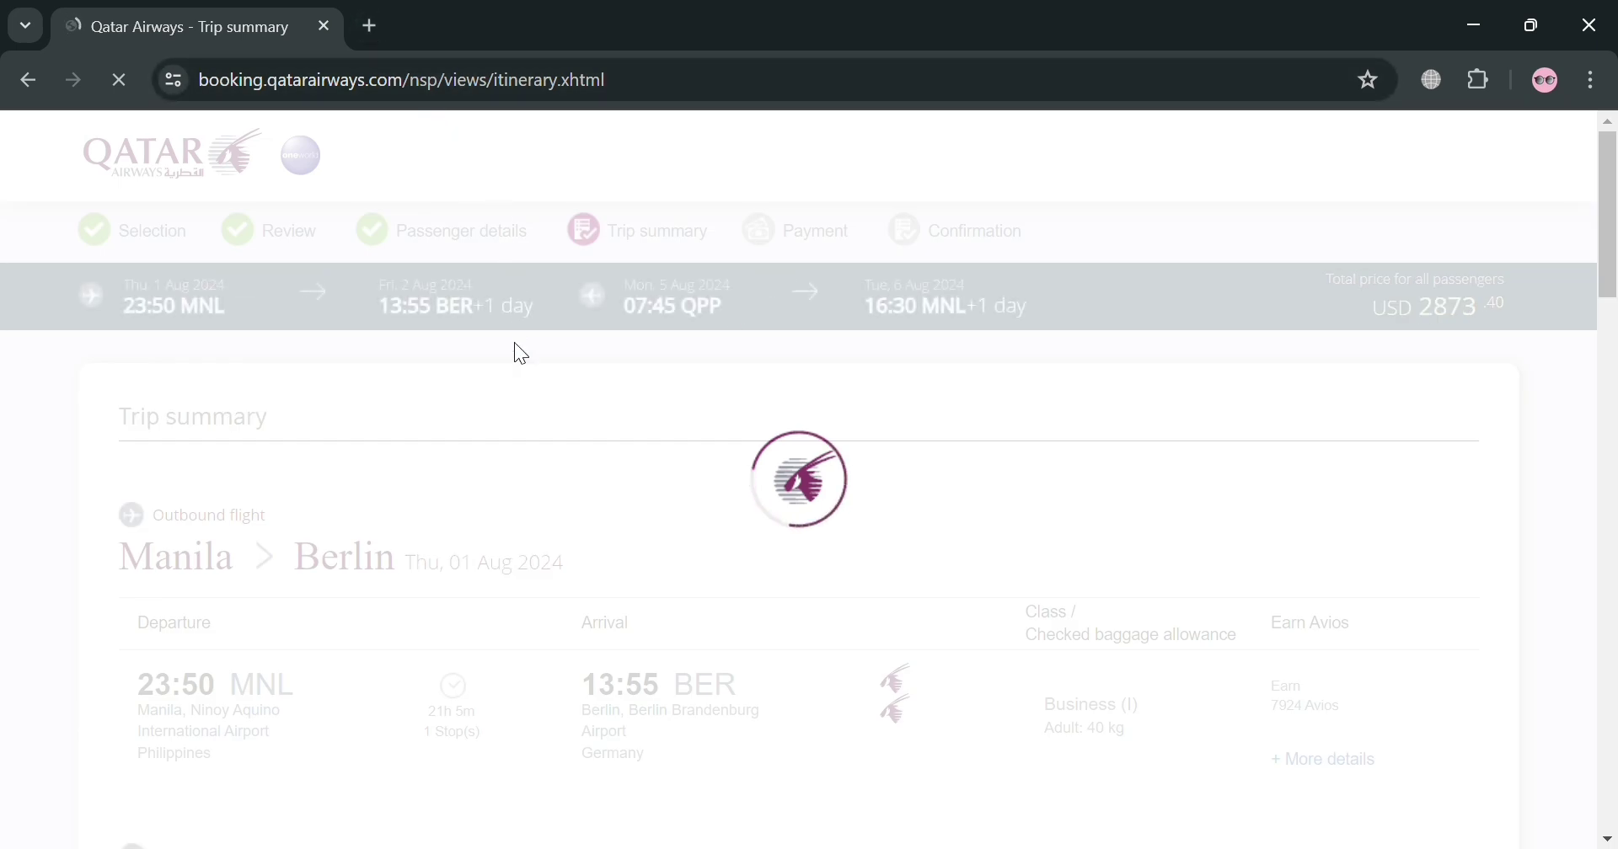
Step: Scroll the Manila–Berlin trip summary past Redeem voucher and Additional options to the terms and conditions
{"action": "scroll", "coordinate": [488, 538], "scroll_direction": "down", "scroll_amount": 3}
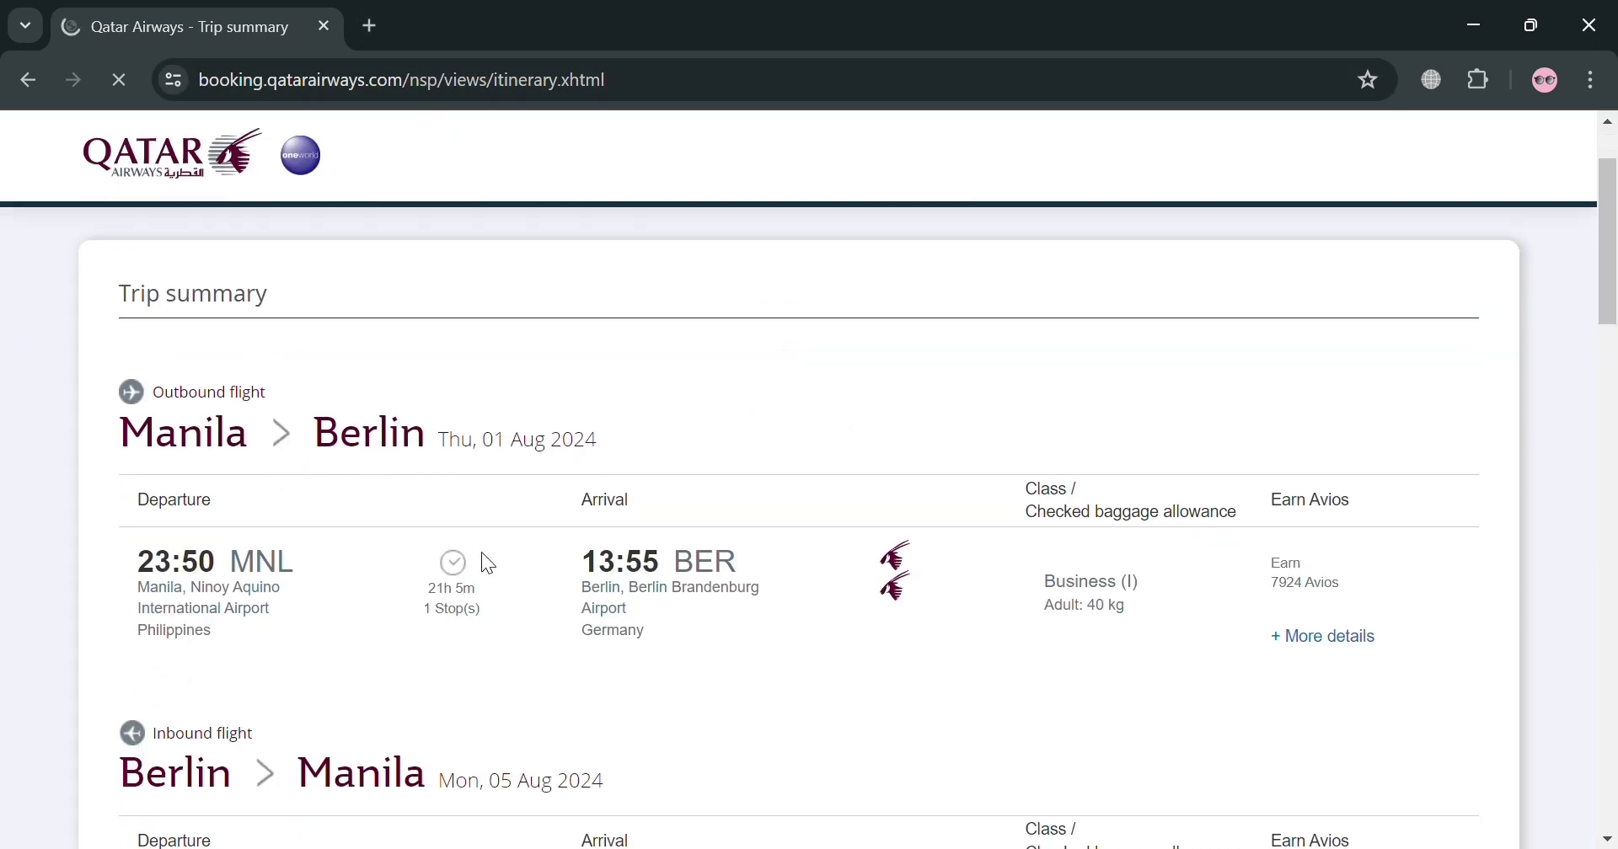
{"action": "scroll", "coordinate": [320, 519], "scroll_direction": "down", "scroll_amount": 2}
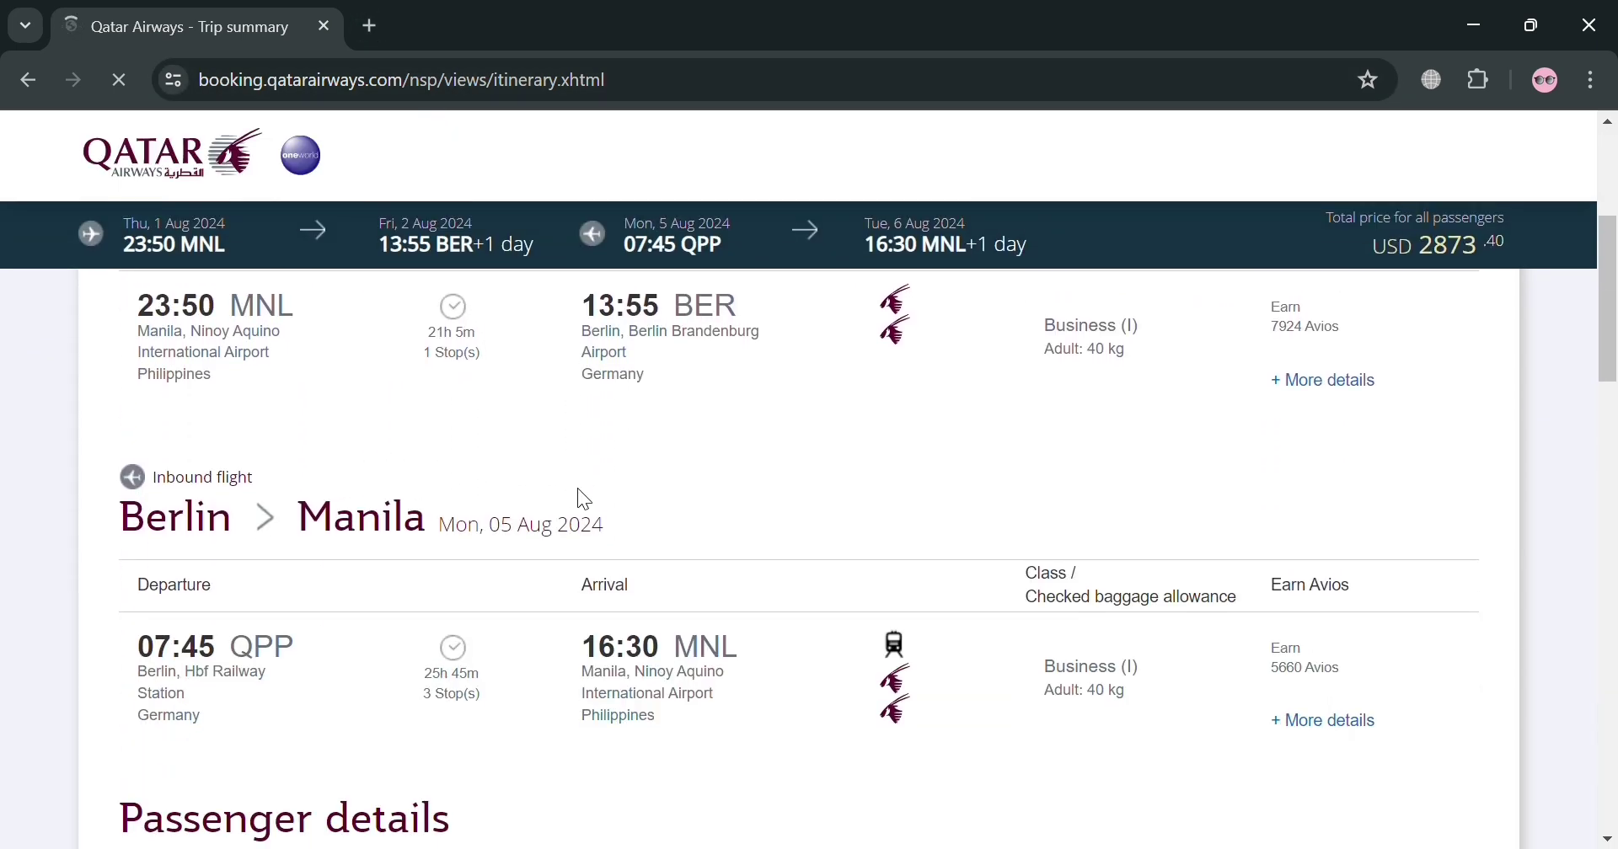
{"action": "scroll", "coordinate": [995, 447], "scroll_direction": "down", "scroll_amount": 4}
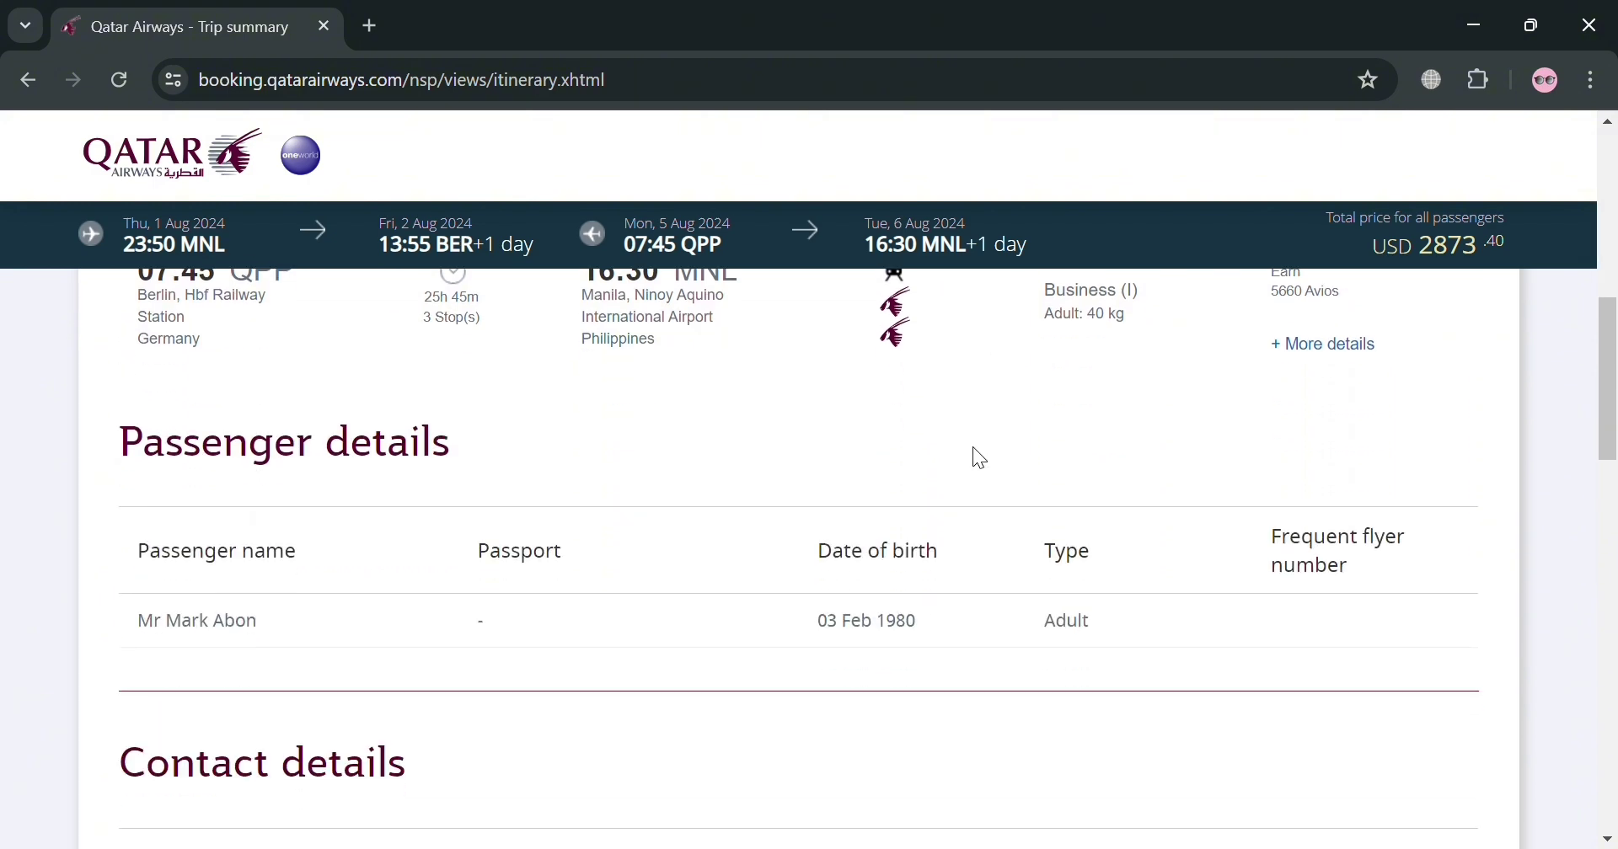
{"action": "scroll", "coordinate": [644, 586], "scroll_direction": "down", "scroll_amount": 1}
{"action": "scroll", "coordinate": [728, 541], "scroll_direction": "down", "scroll_amount": 2}
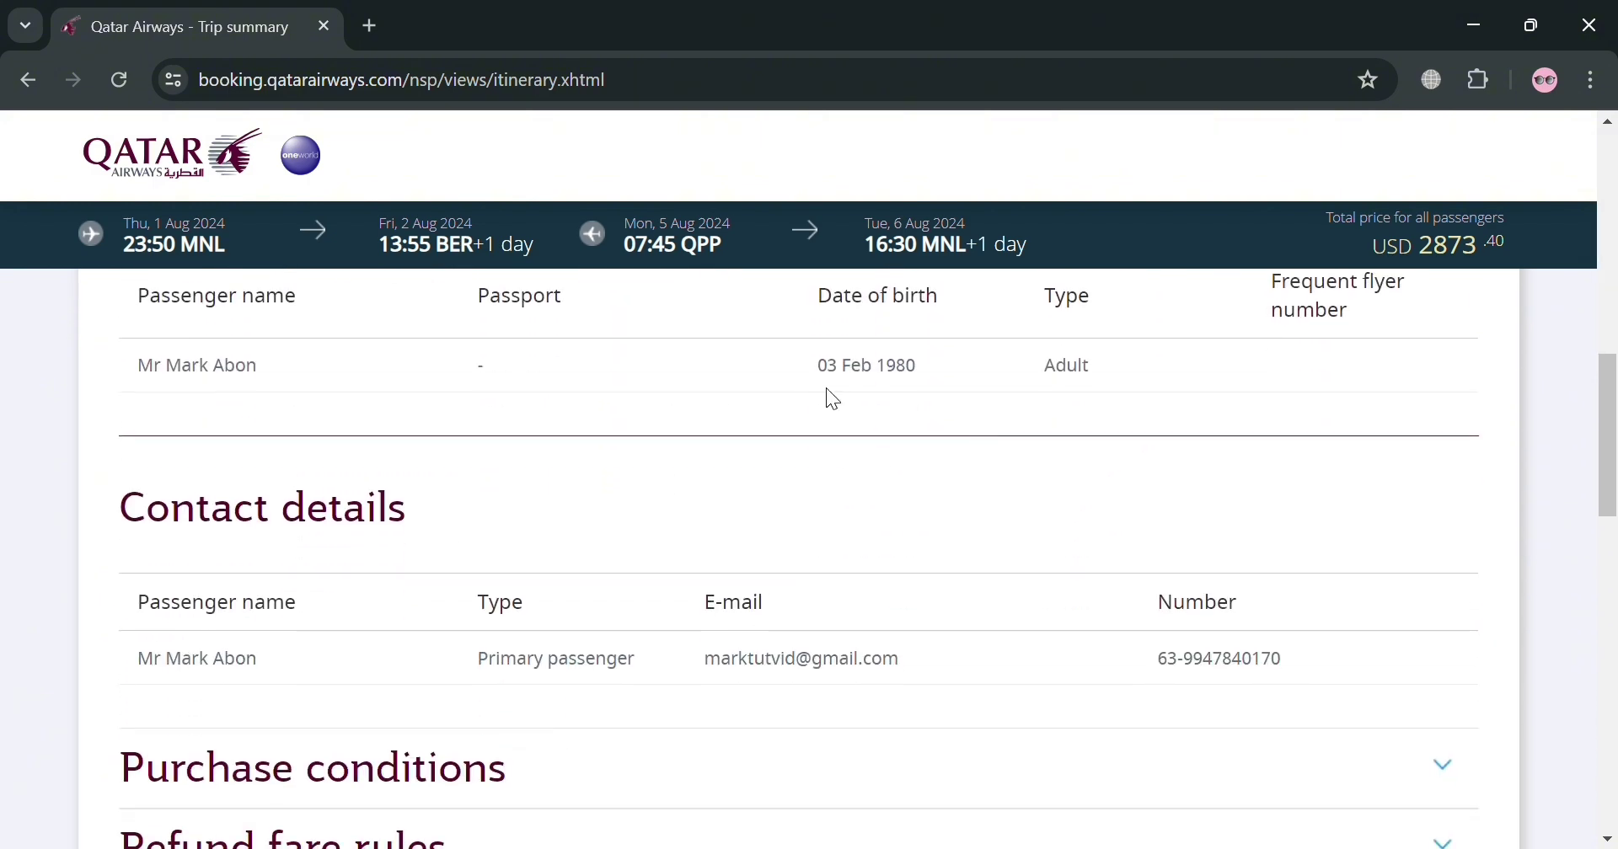
{"action": "scroll", "coordinate": [337, 611], "scroll_direction": "down", "scroll_amount": 3}
{"action": "scroll", "coordinate": [350, 614], "scroll_direction": "down", "scroll_amount": 3}
{"action": "scroll", "coordinate": [361, 614], "scroll_direction": "down", "scroll_amount": 2}
{"action": "scroll", "coordinate": [719, 683], "scroll_direction": "down", "scroll_amount": 2}
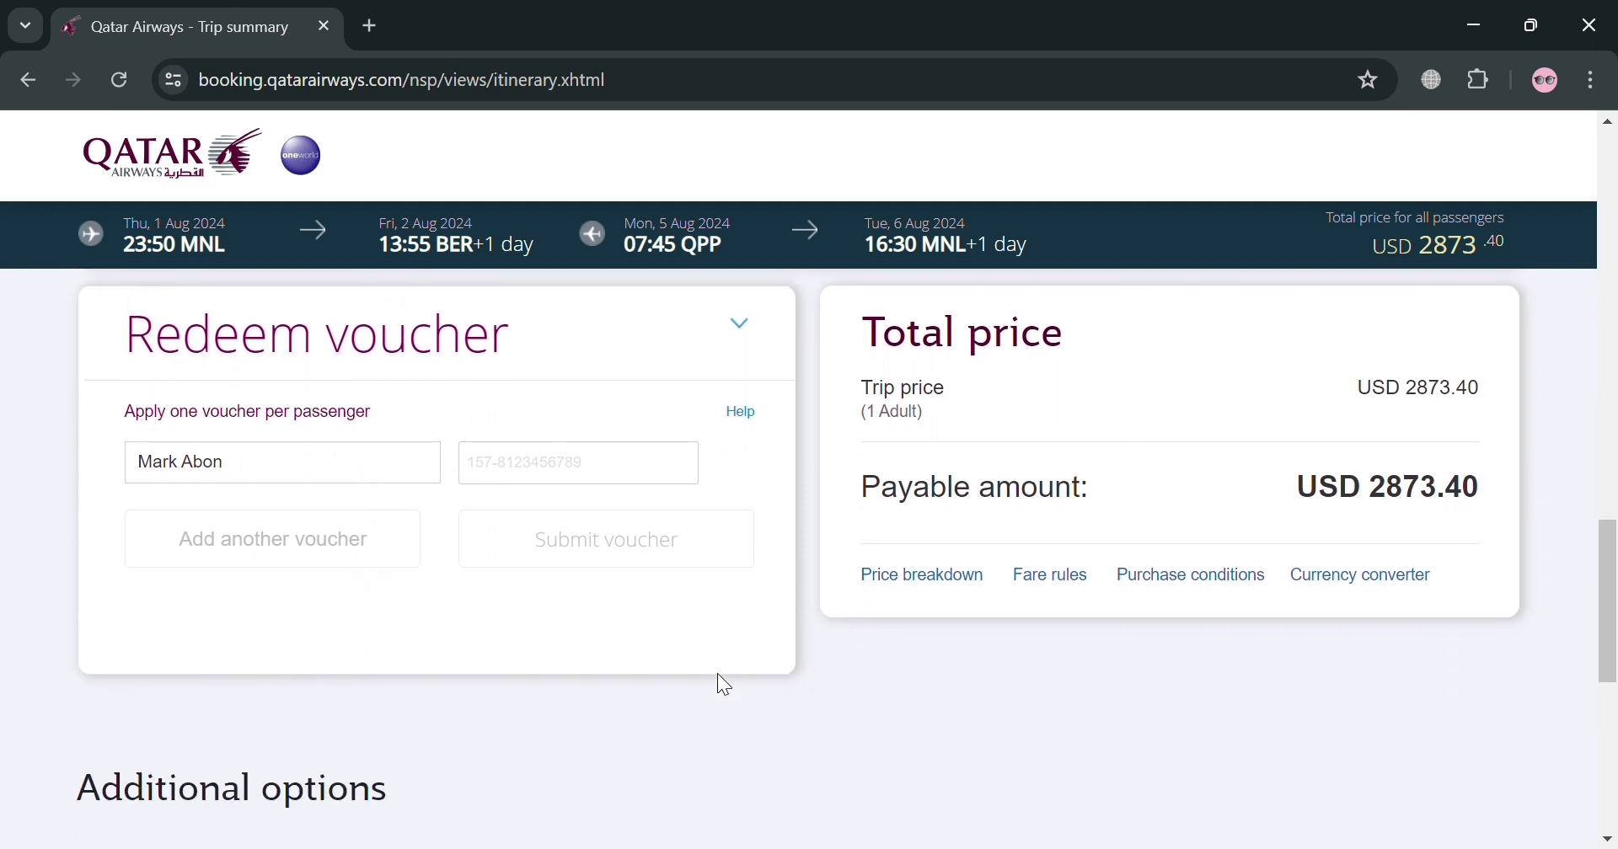
{"action": "scroll", "coordinate": [592, 409], "scroll_direction": "down", "scroll_amount": 1}
{"action": "scroll", "coordinate": [573, 412], "scroll_direction": "up", "scroll_amount": 1}
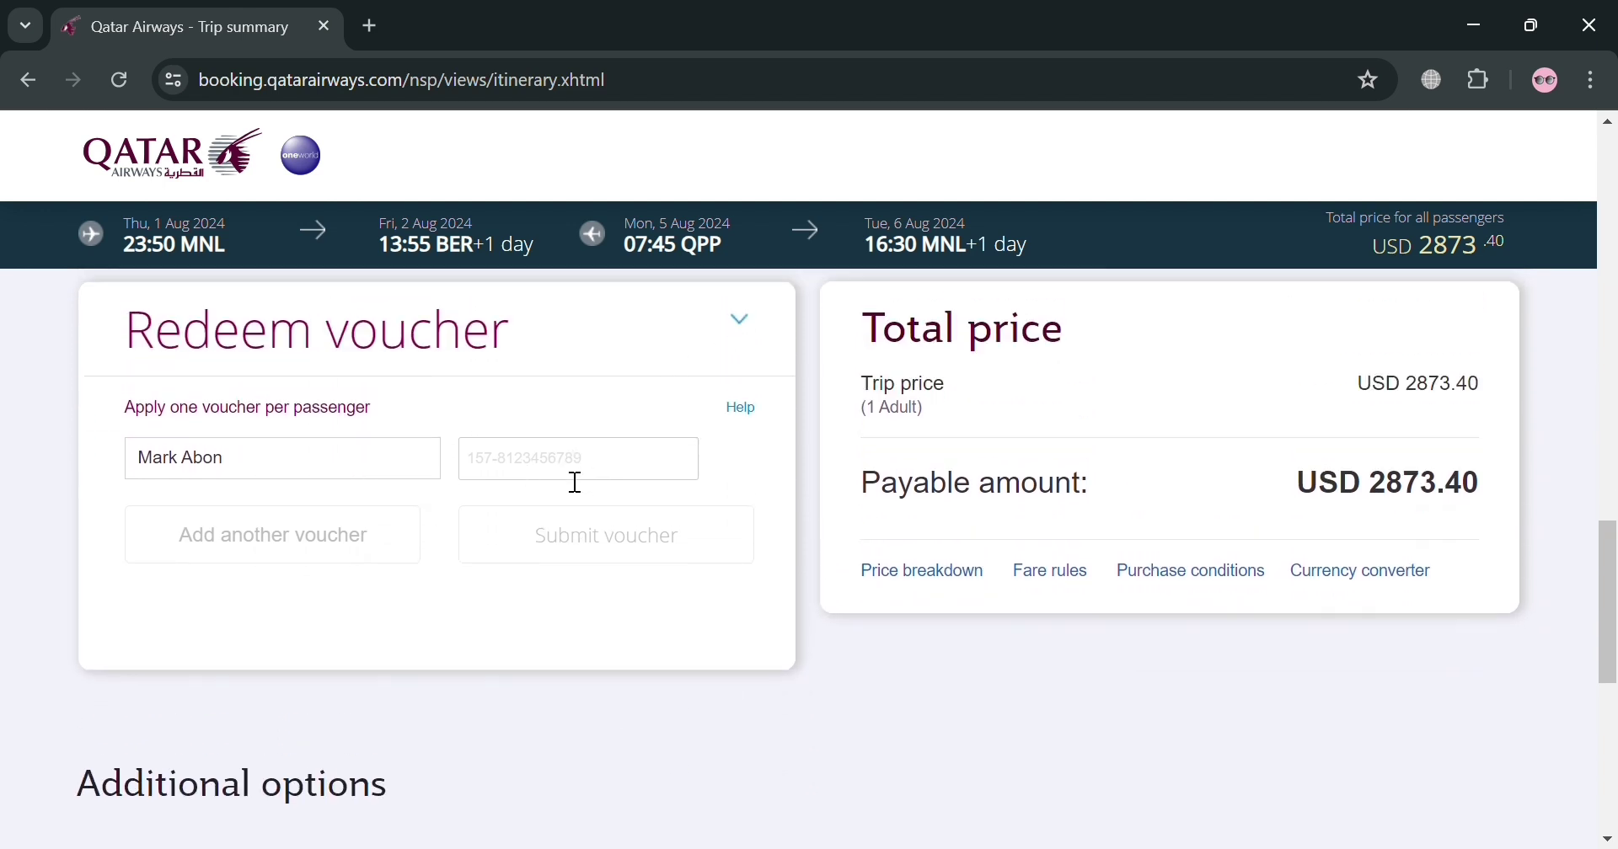
{"action": "scroll", "coordinate": [758, 493], "scroll_direction": "down", "scroll_amount": 5}
{"action": "scroll", "coordinate": [852, 502], "scroll_direction": "up", "scroll_amount": 1}
{"action": "mouse_move", "coordinate": [353, 497]}
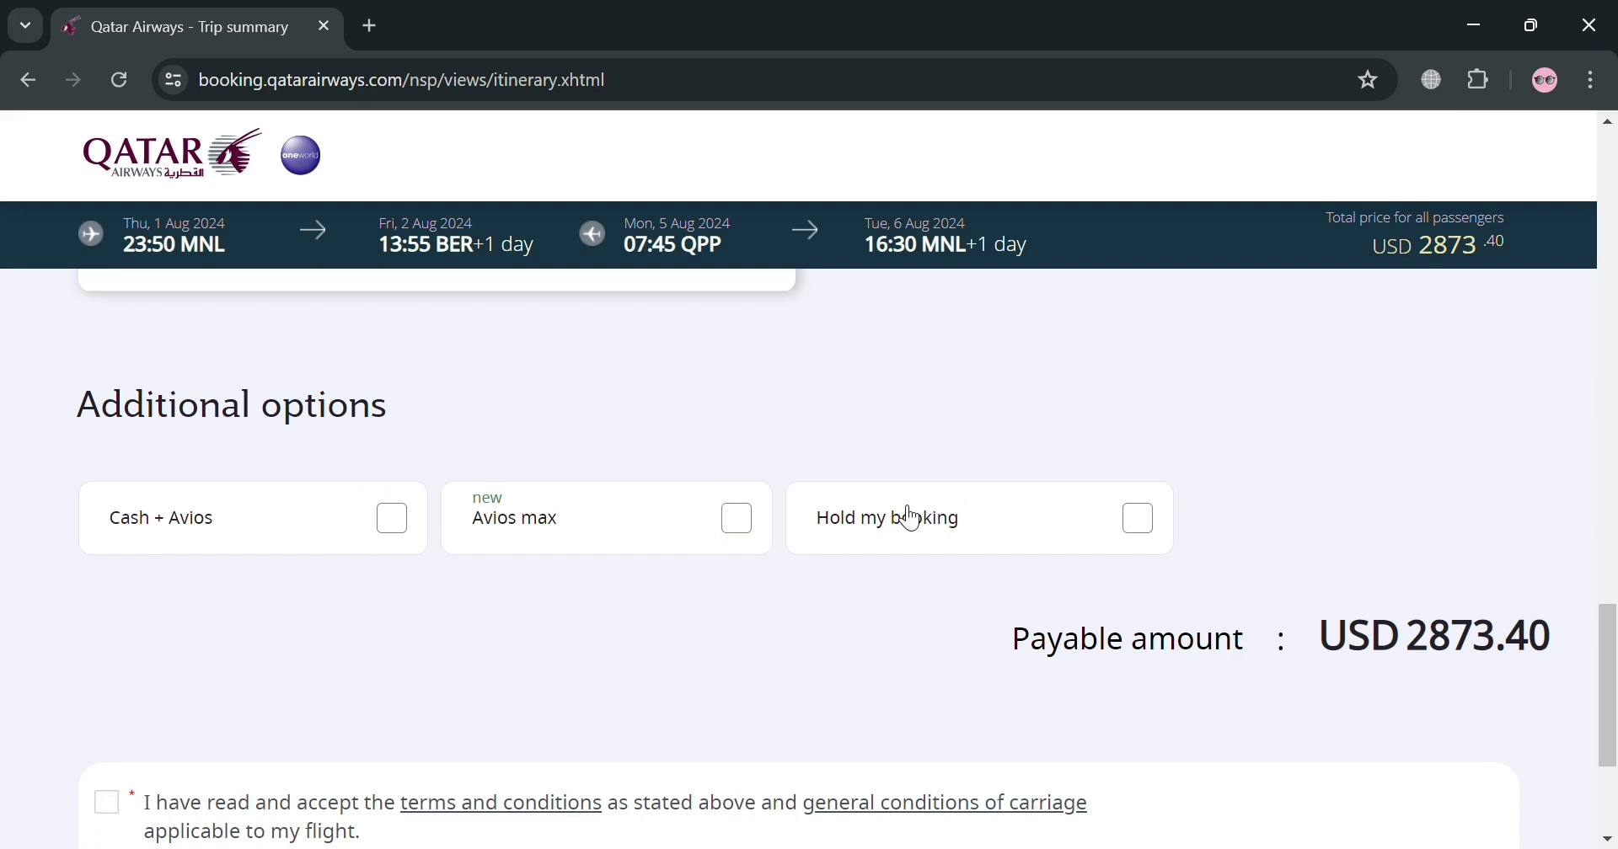
{"action": "scroll", "coordinate": [1179, 529], "scroll_direction": "down", "scroll_amount": 3}
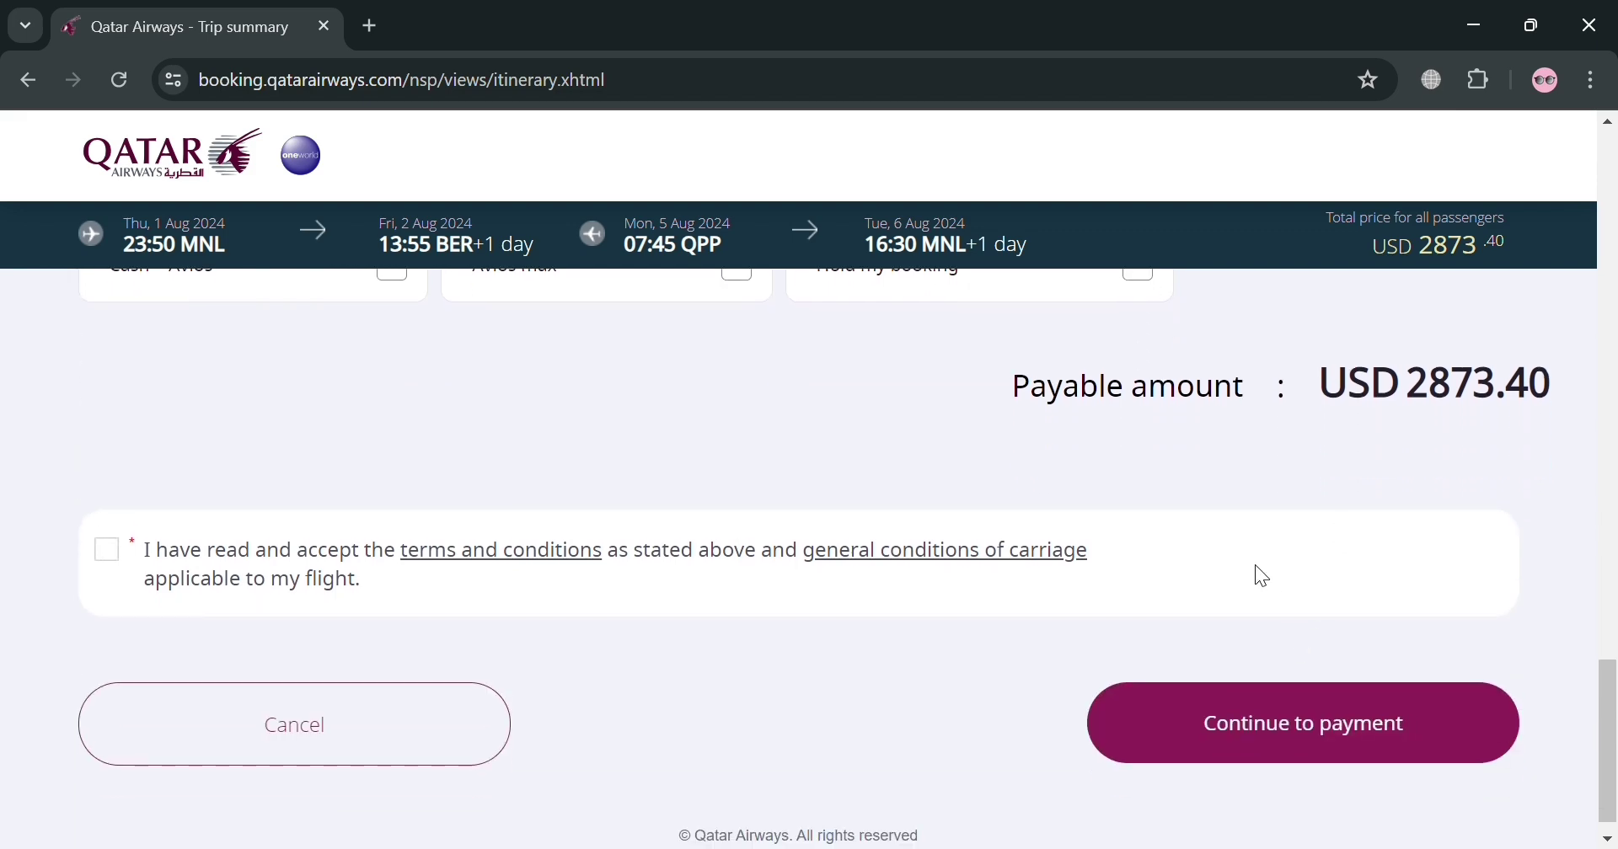
{"action": "scroll", "coordinate": [919, 624], "scroll_direction": "up", "scroll_amount": 10}
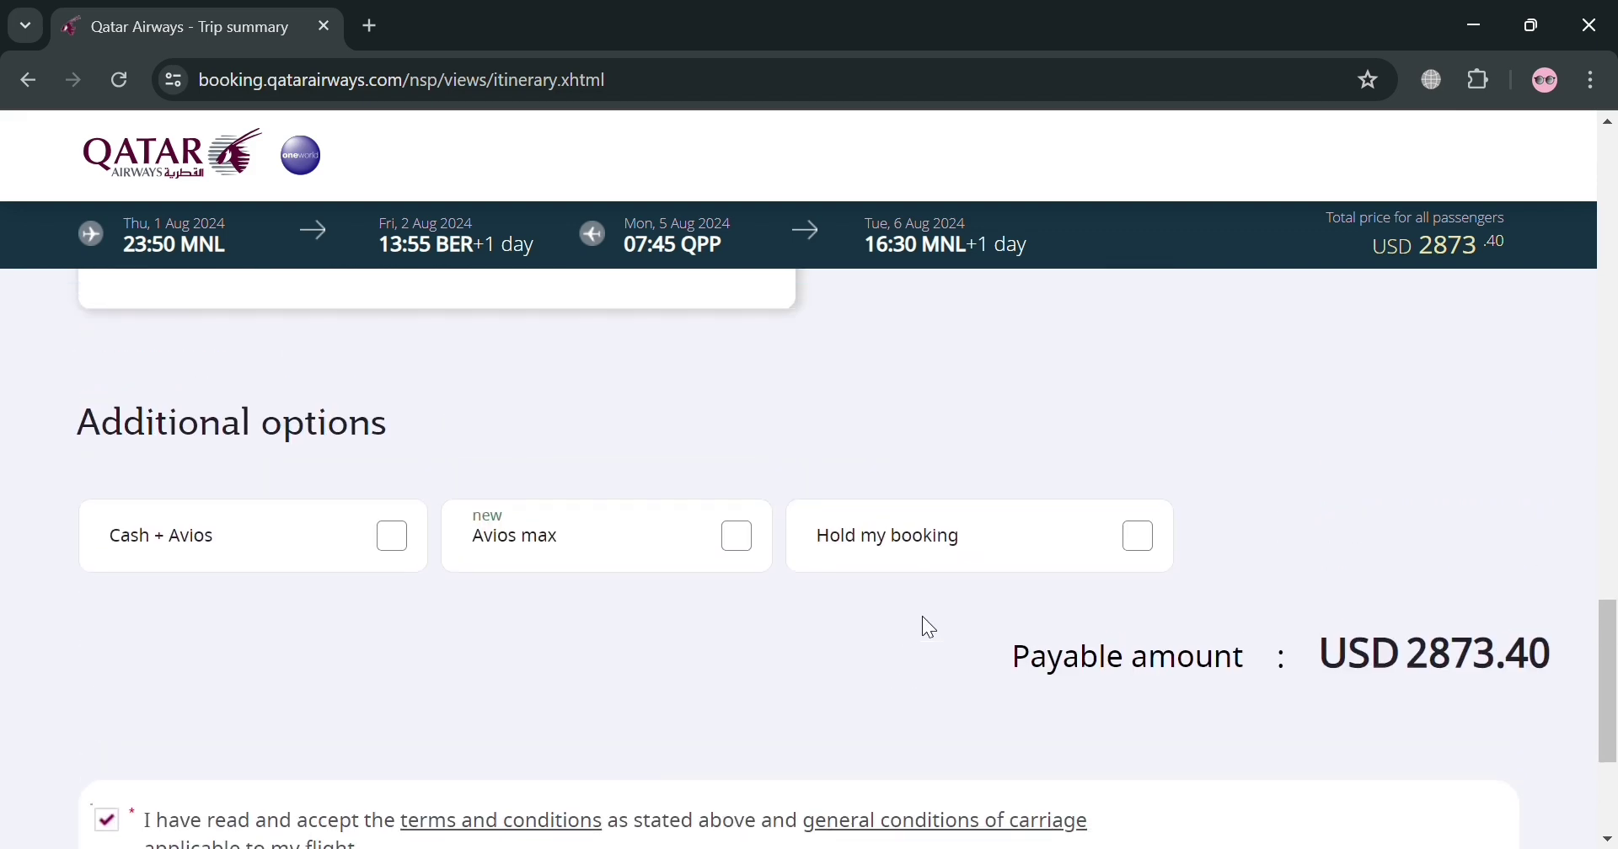
{"action": "scroll", "coordinate": [984, 616], "scroll_direction": "down", "scroll_amount": 1}
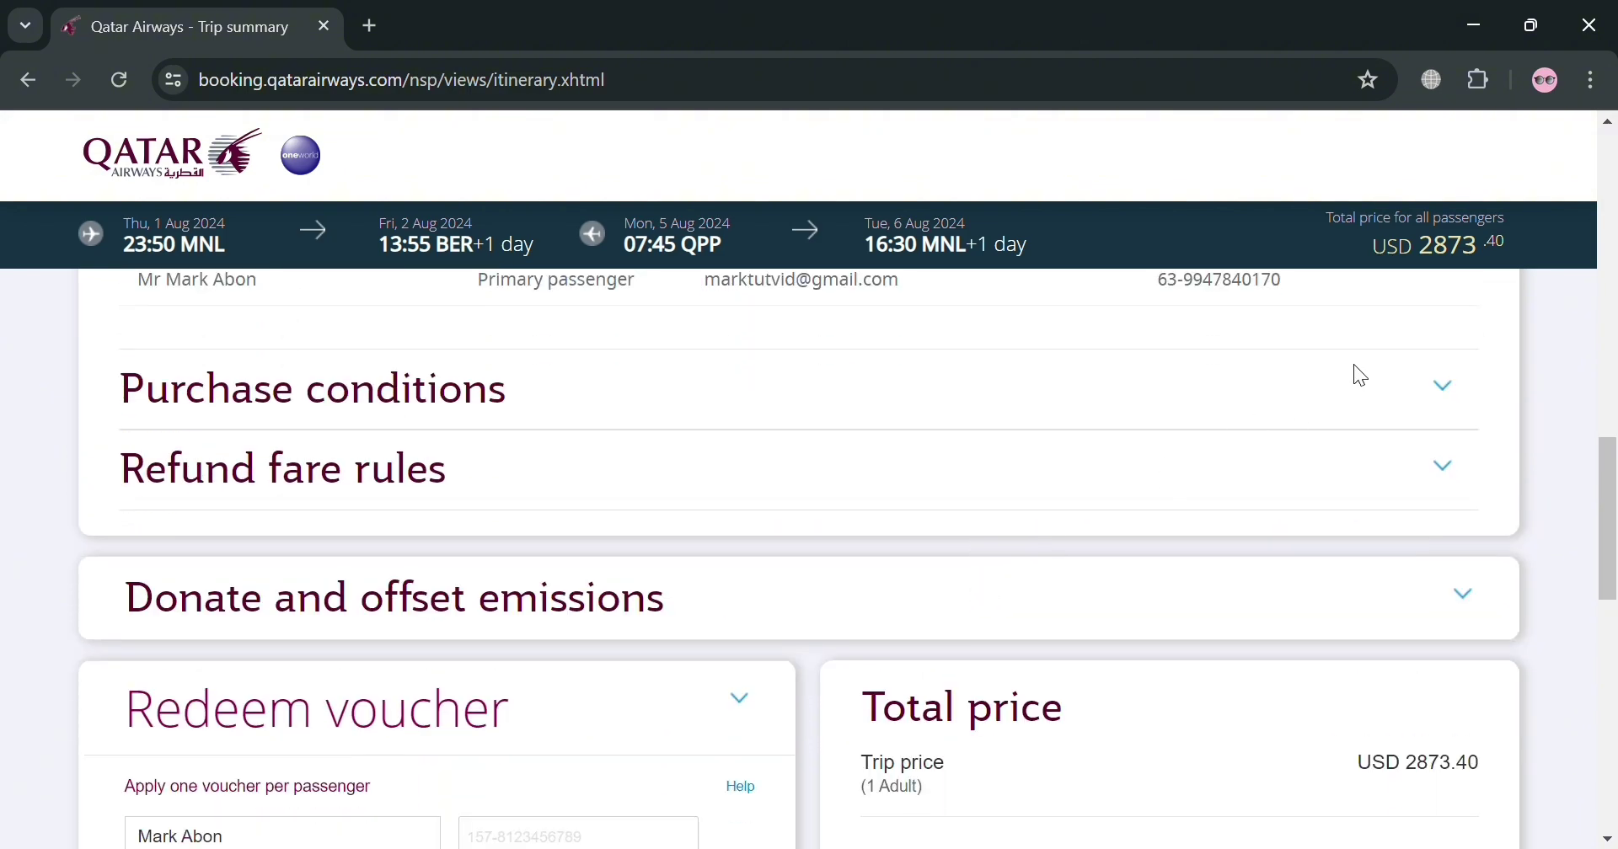
Step: Expand the Purchase conditions and Refund fare rules sections to read them
{"action": "left_click", "coordinate": [1450, 375]}
{"action": "scroll", "coordinate": [570, 605], "scroll_direction": "down", "scroll_amount": 3}
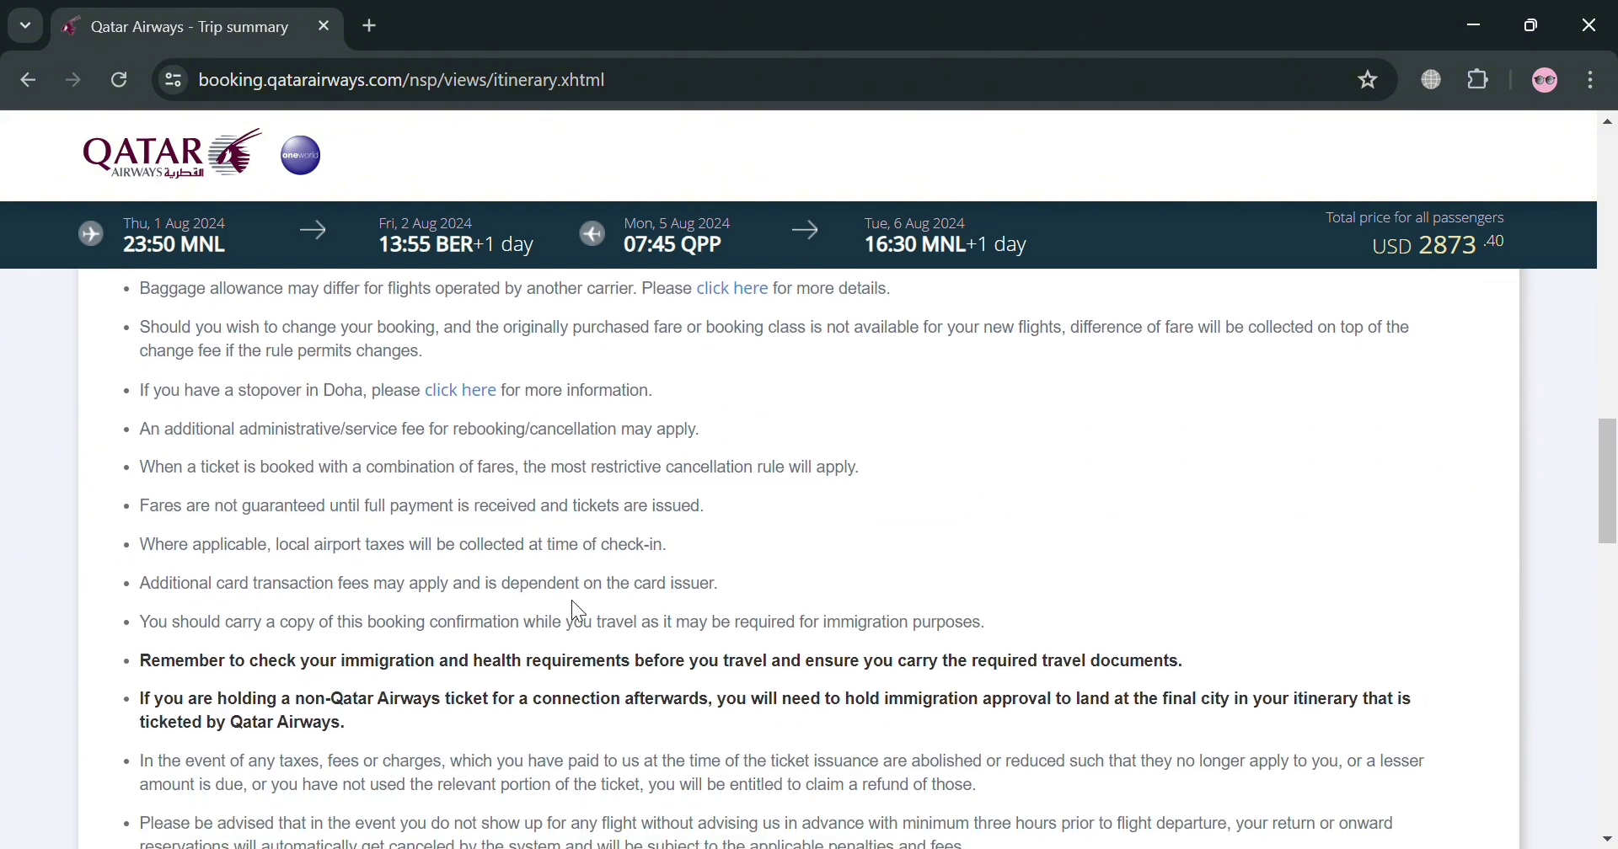
{"action": "scroll", "coordinate": [588, 590], "scroll_direction": "up", "scroll_amount": 5}
{"action": "scroll", "coordinate": [700, 599], "scroll_direction": "down", "scroll_amount": 8}
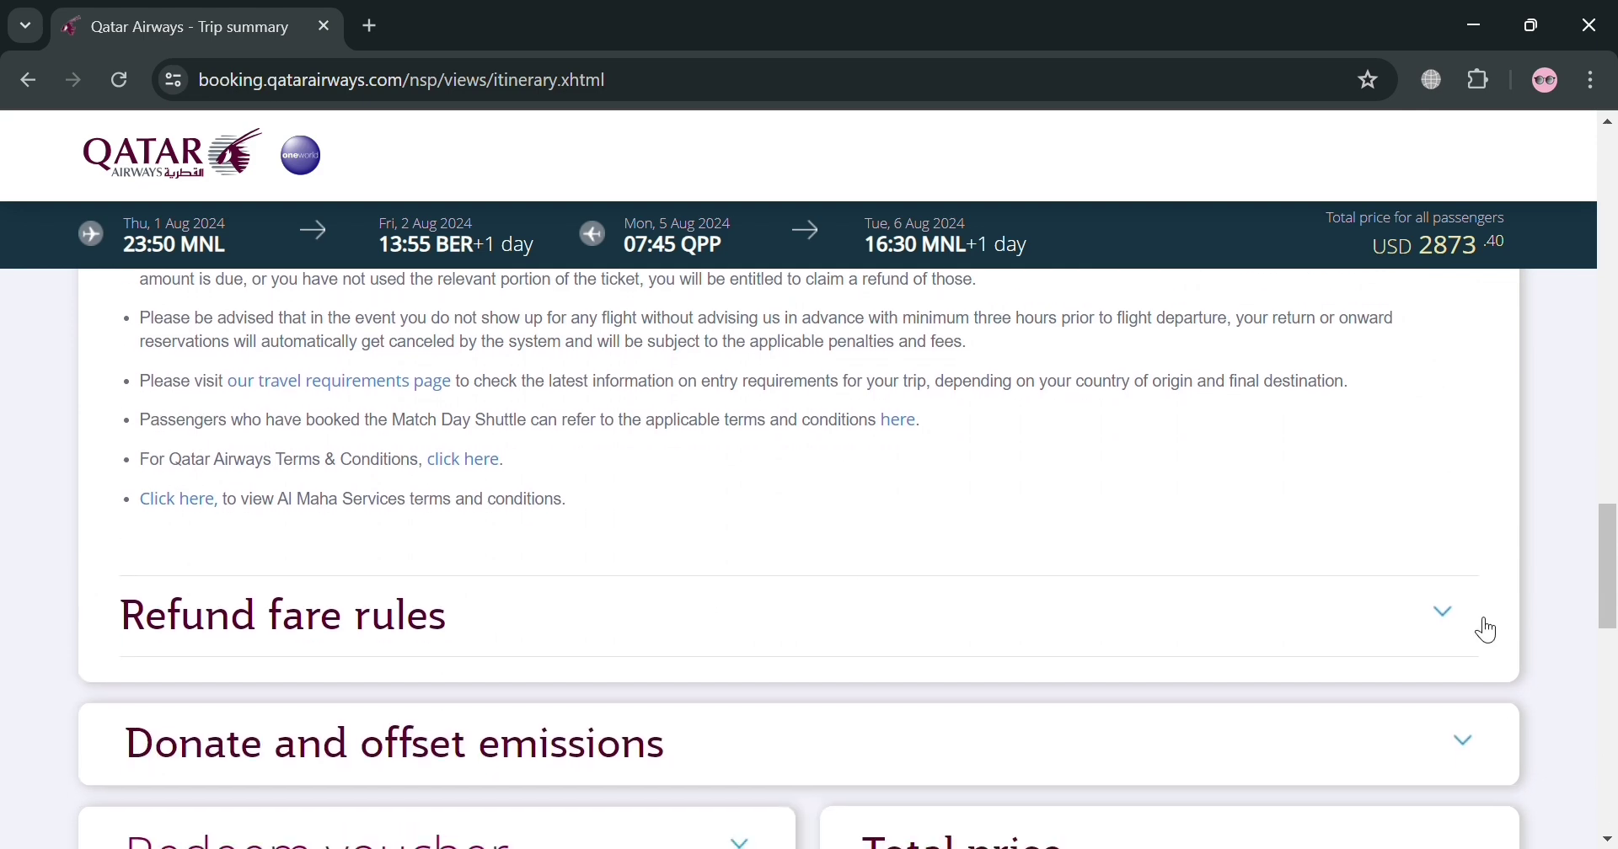
{"action": "left_click", "coordinate": [1488, 631]}
{"action": "scroll", "coordinate": [863, 557], "scroll_direction": "down", "scroll_amount": 5}
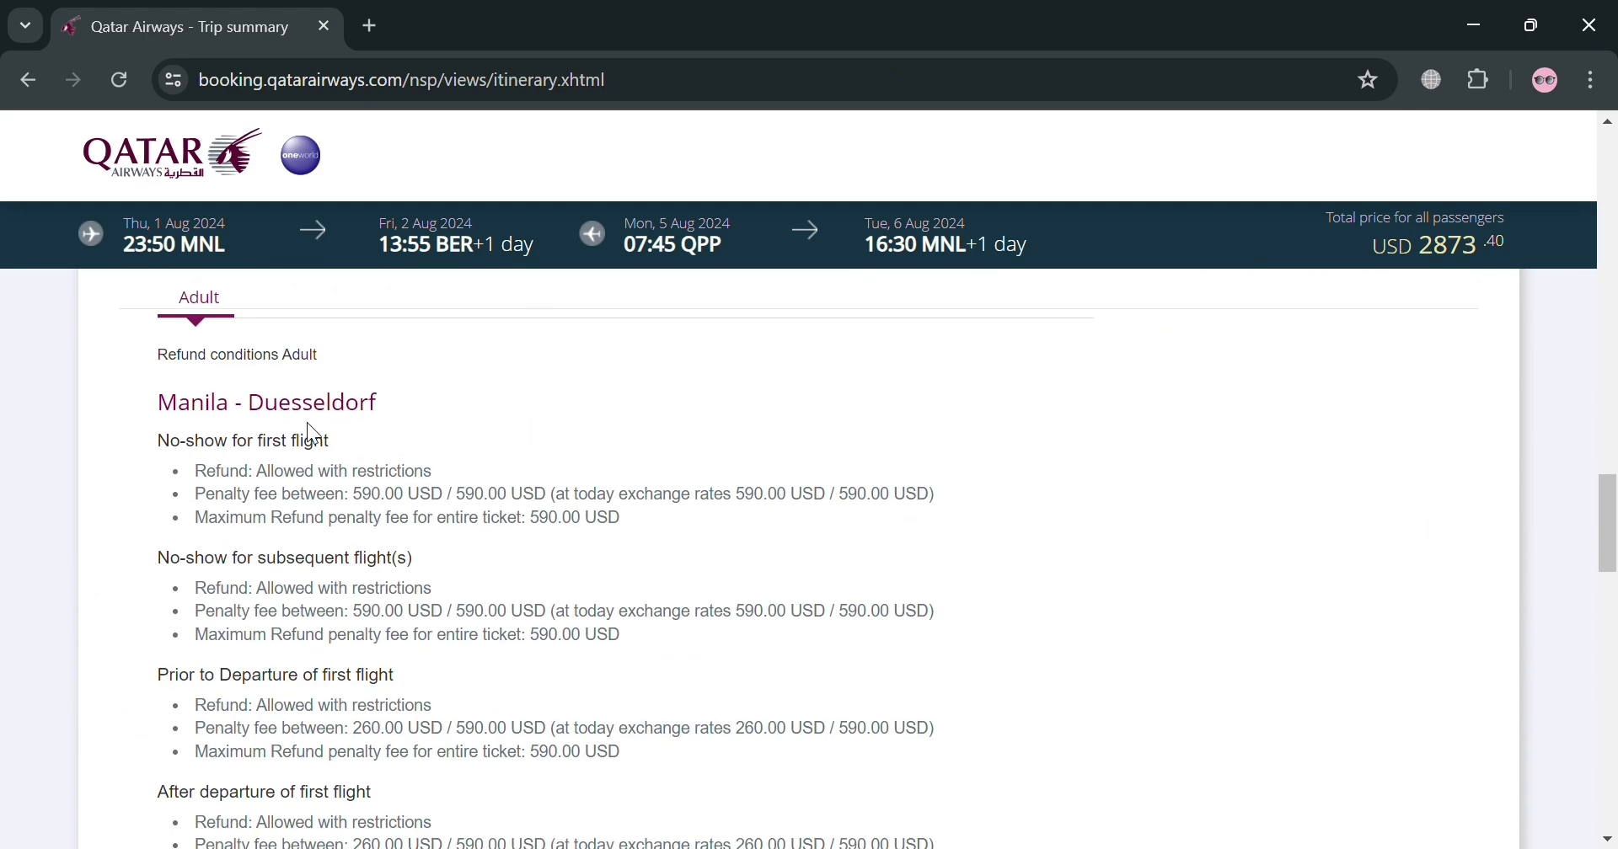
{"action": "scroll", "coordinate": [309, 426], "scroll_direction": "down", "scroll_amount": 3}
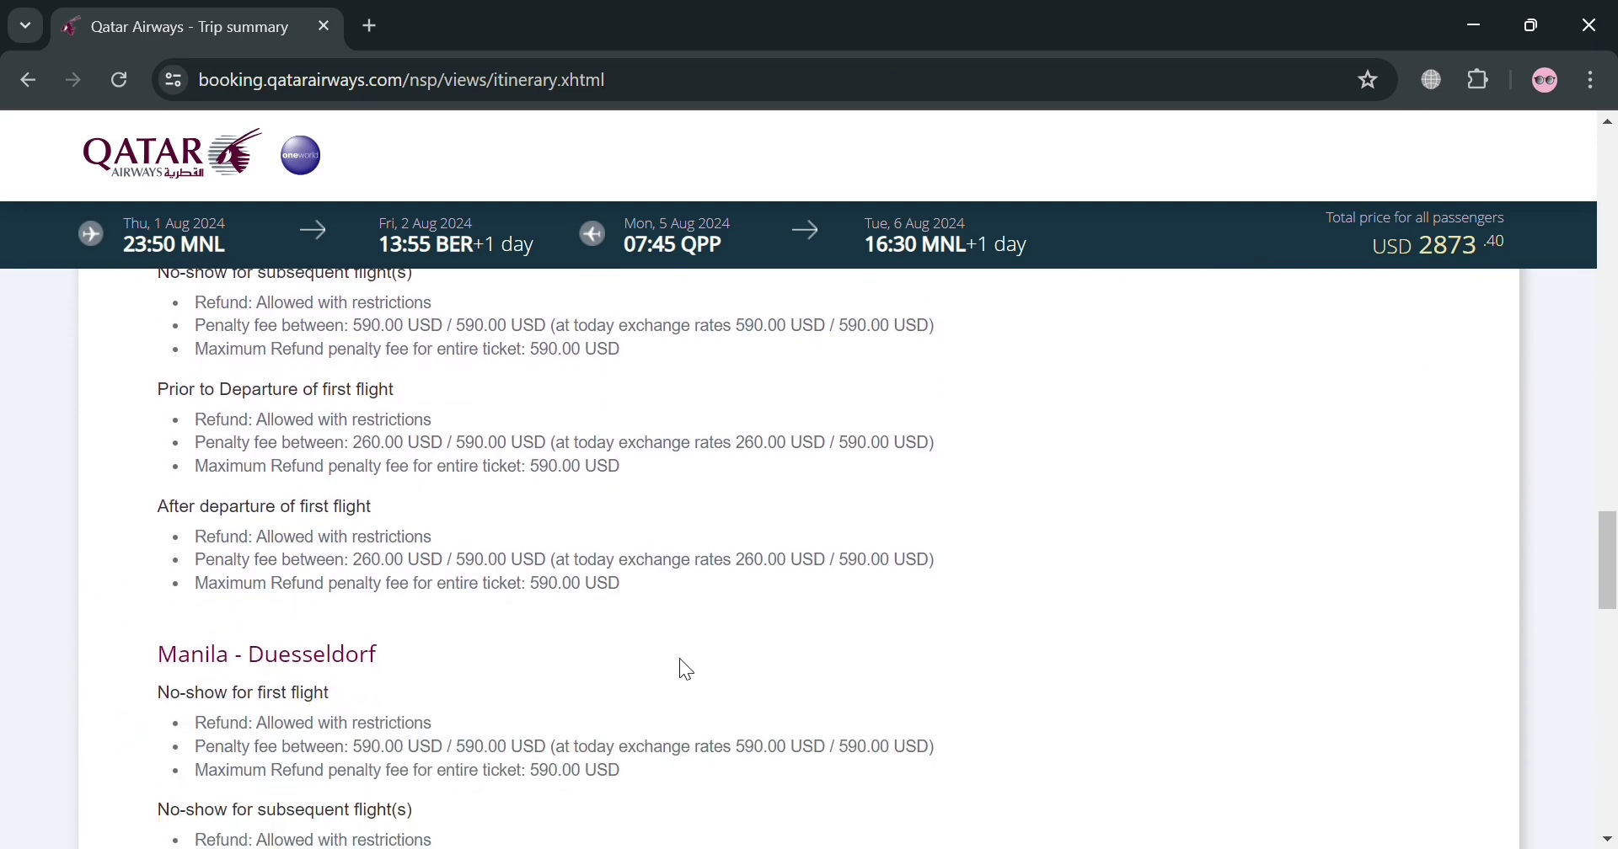
{"action": "scroll", "coordinate": [686, 670], "scroll_direction": "down", "scroll_amount": 7}
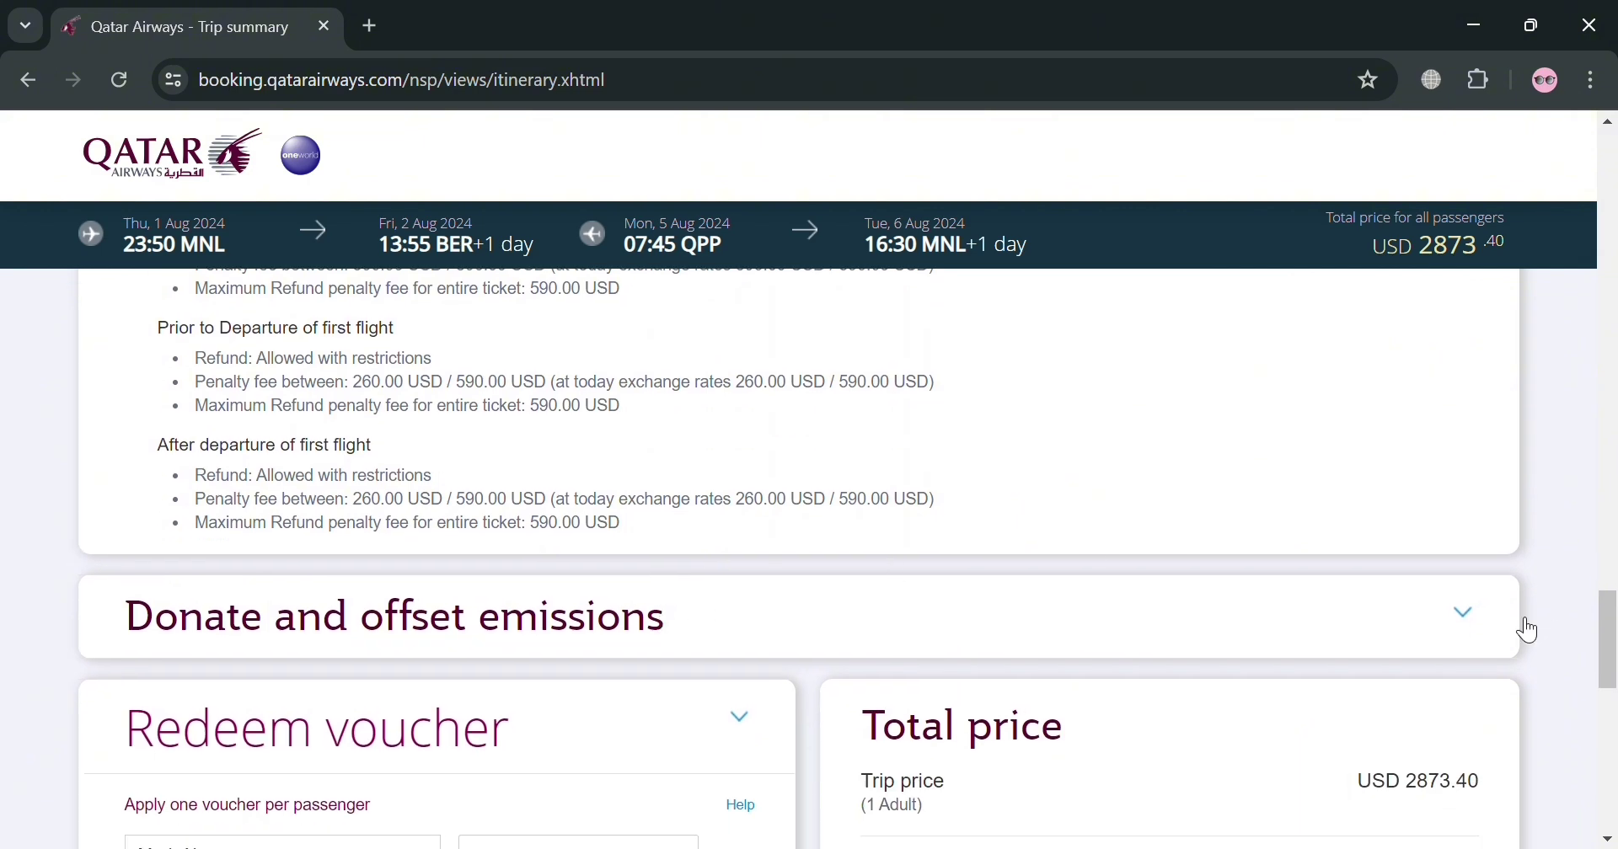
Step: Expand the Donate and offset emissions options, then continue to payment
{"action": "left_click", "coordinate": [1463, 610]}
{"action": "scroll", "coordinate": [1039, 543], "scroll_direction": "down", "scroll_amount": 3}
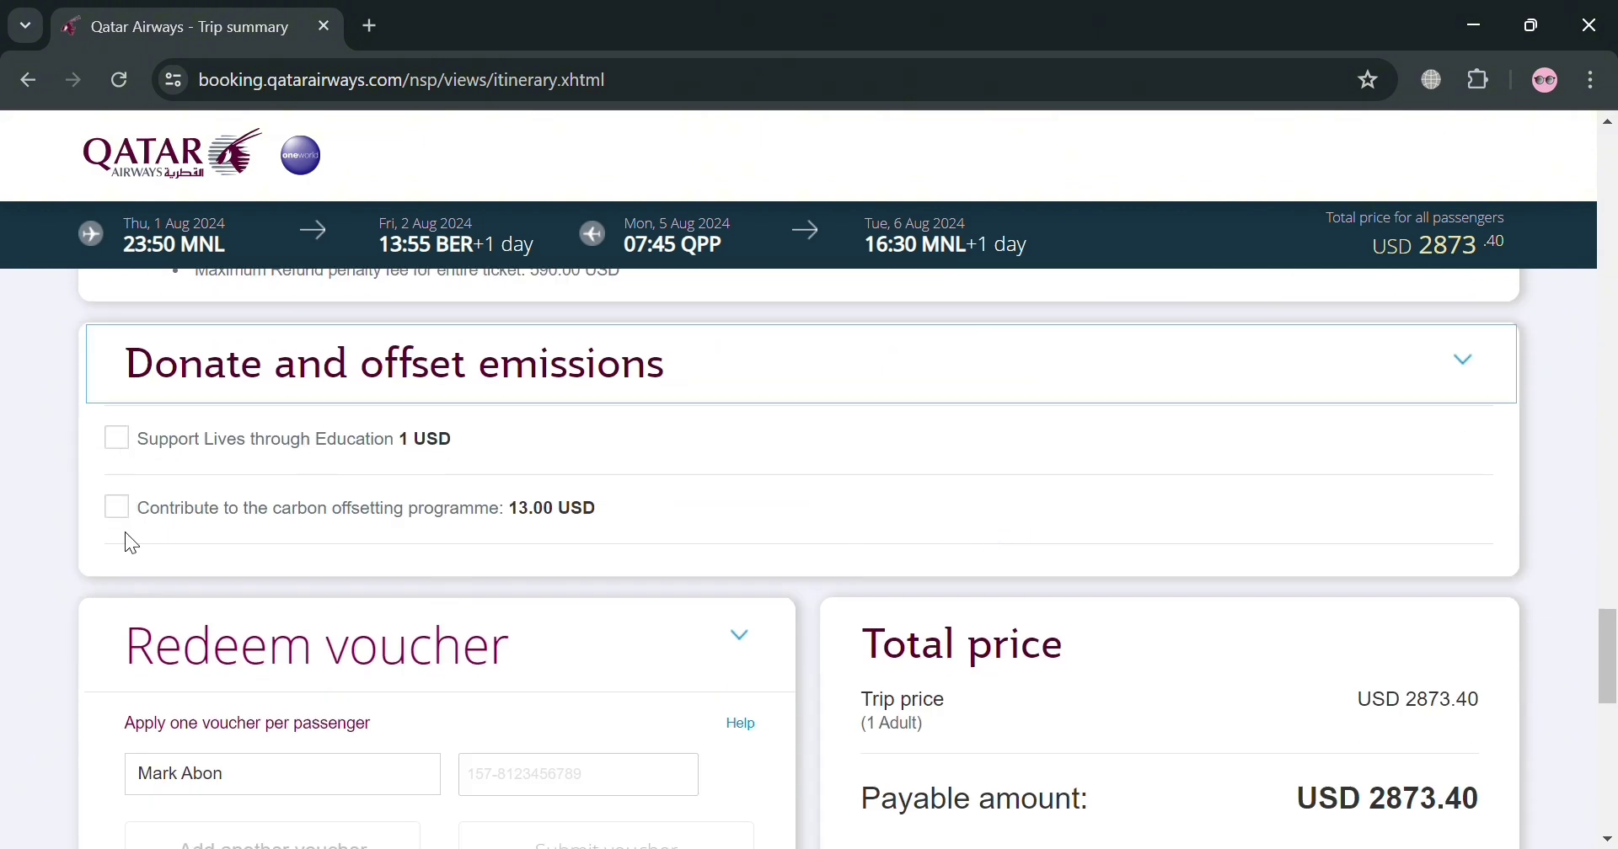
{"action": "scroll", "coordinate": [1019, 503], "scroll_direction": "down", "scroll_amount": 4}
{"action": "scroll", "coordinate": [1418, 627], "scroll_direction": "down", "scroll_amount": 6}
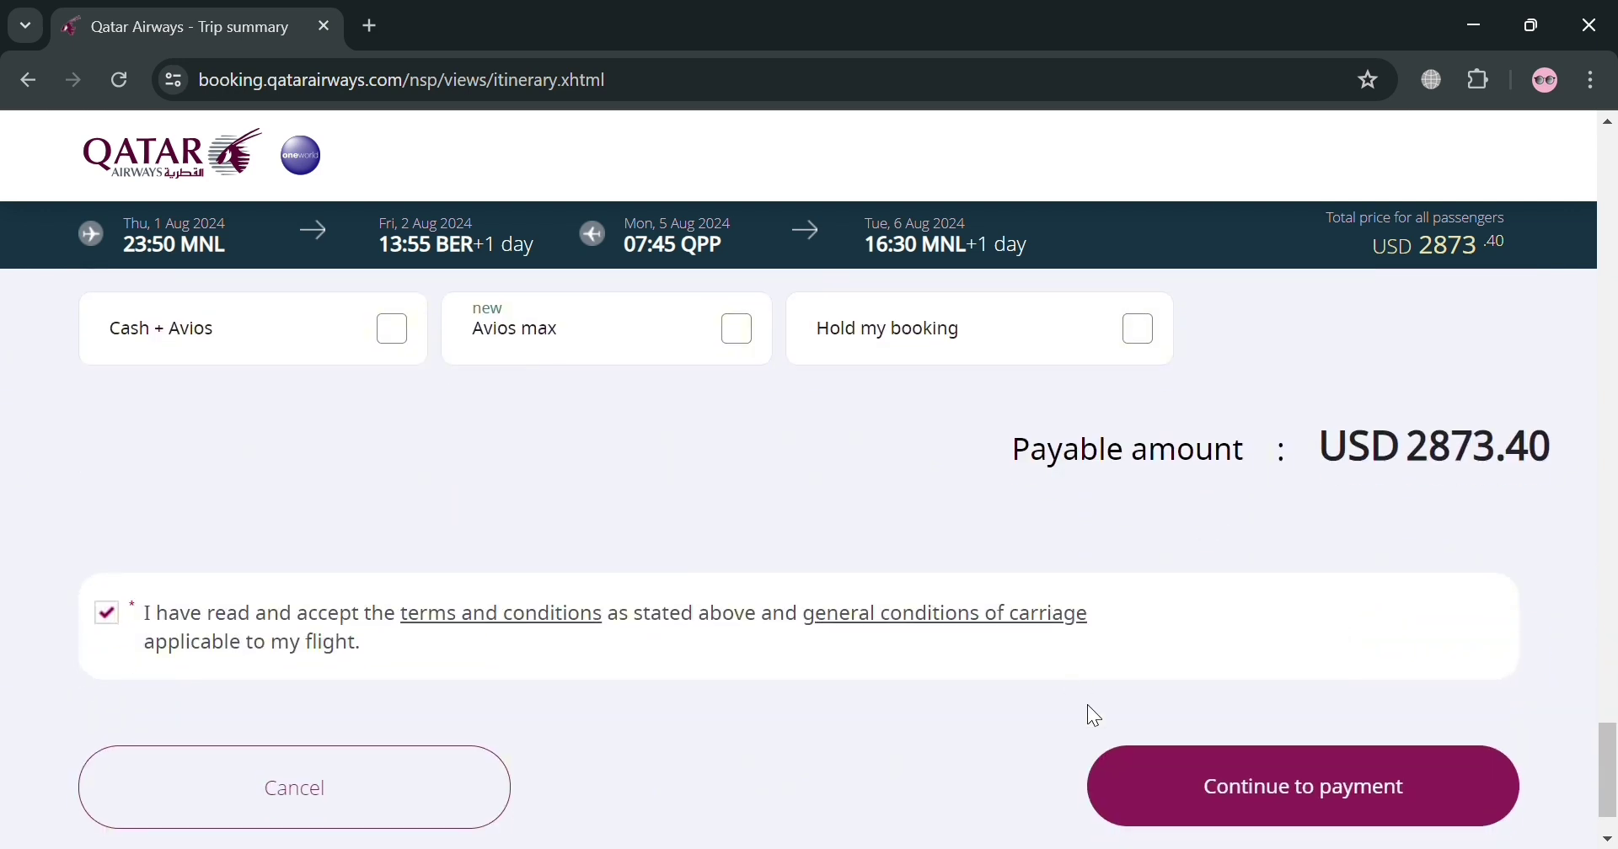
{"action": "left_click", "coordinate": [1389, 785]}
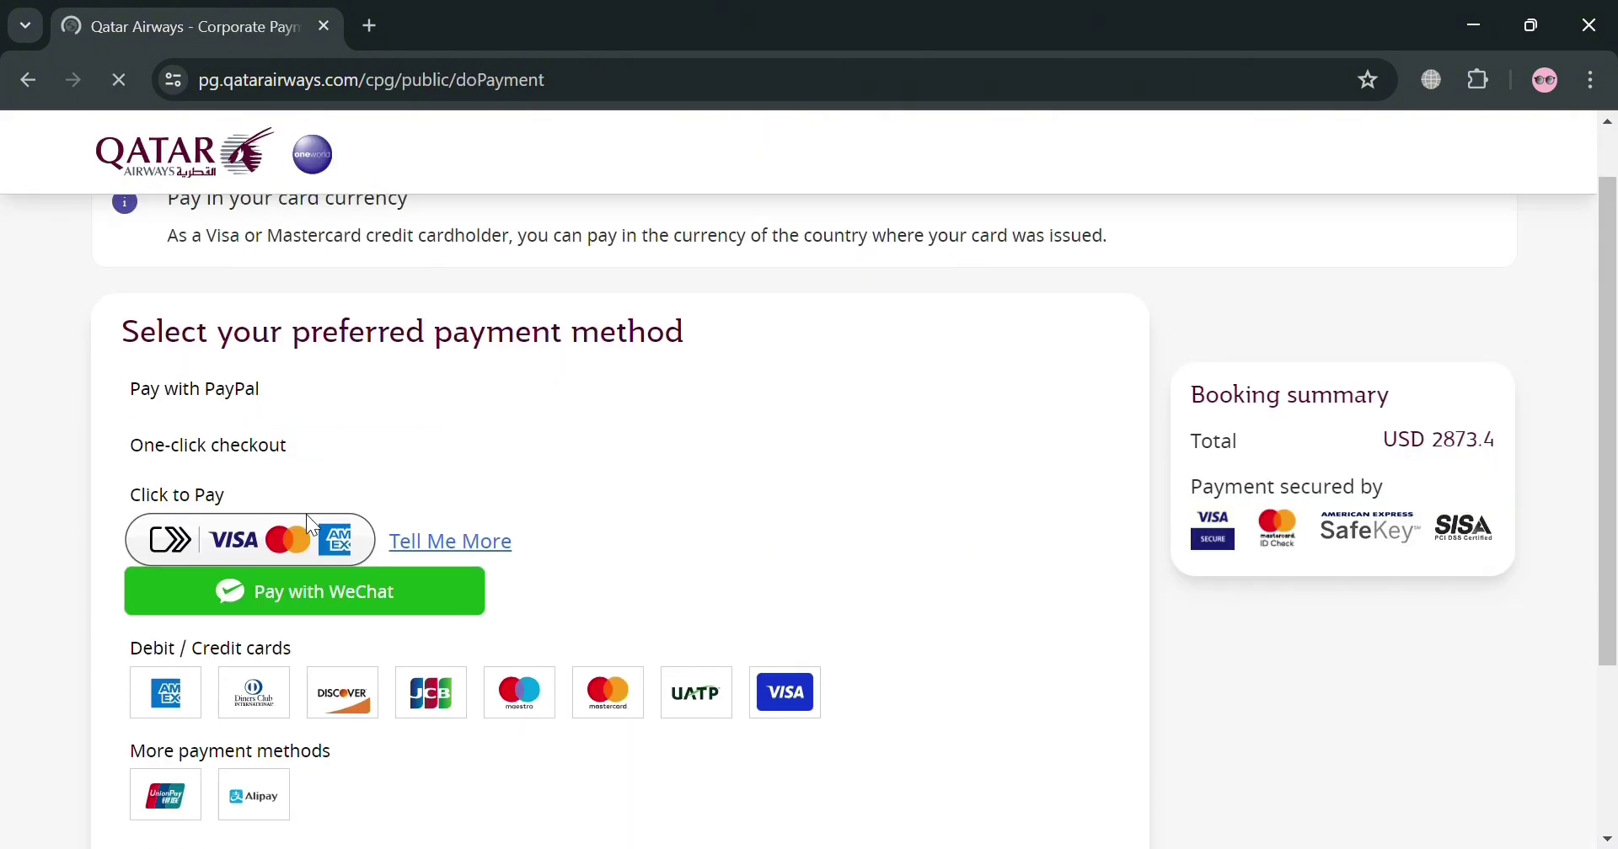
Step: Choose VISA under Debit / Credit cards on the payment page
{"action": "scroll", "coordinate": [177, 581], "scroll_direction": "down", "scroll_amount": 3}
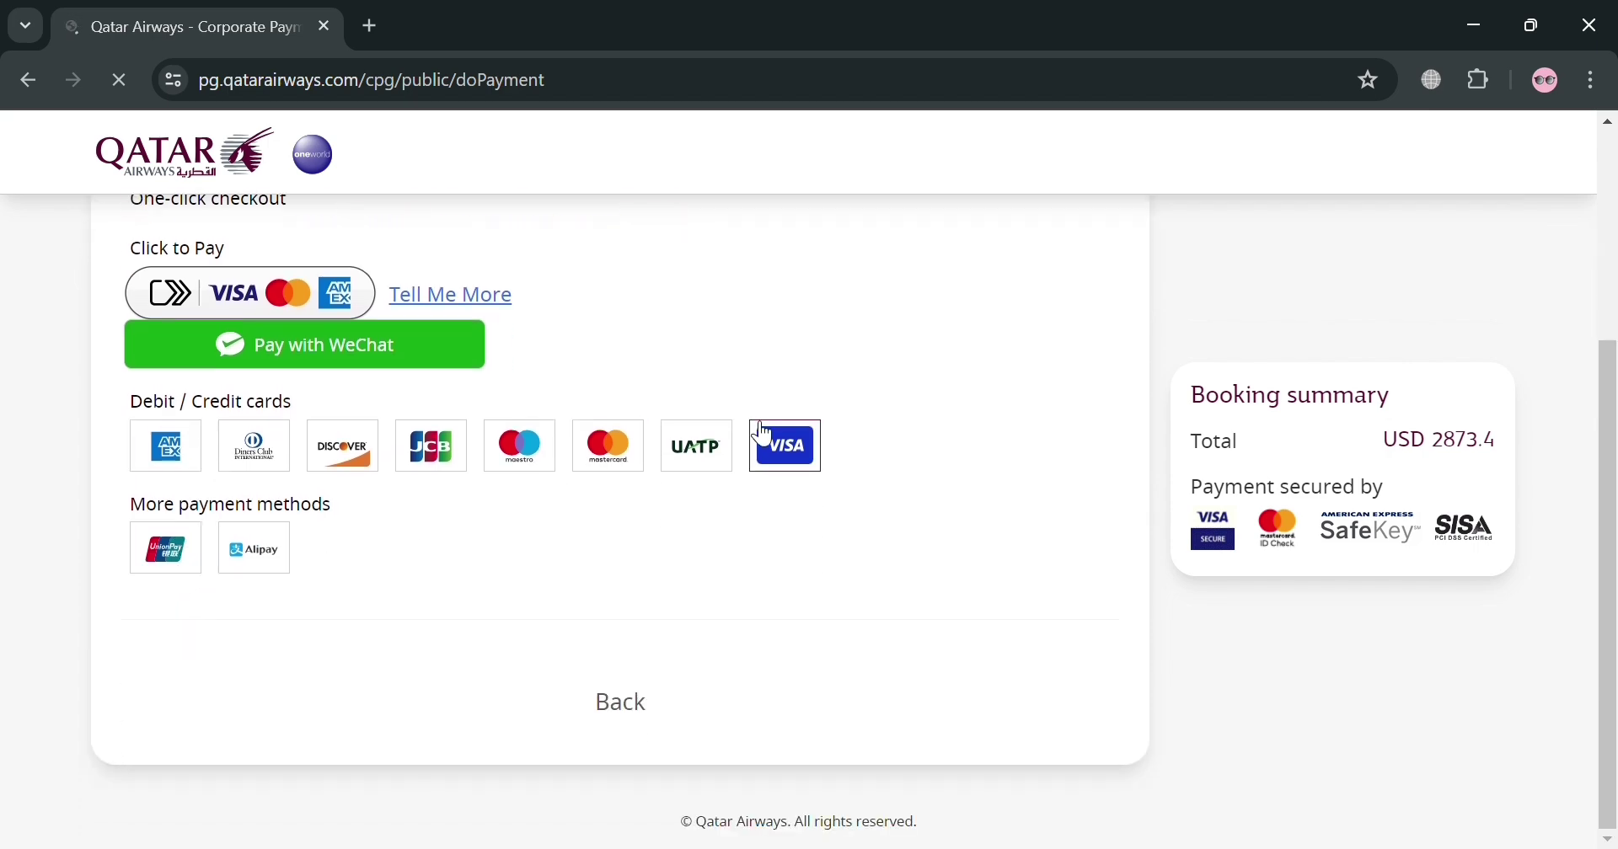
{"action": "scroll", "coordinate": [716, 455], "scroll_direction": "up", "scroll_amount": 4}
{"action": "scroll", "coordinate": [392, 544], "scroll_direction": "down", "scroll_amount": 4}
{"action": "left_click", "coordinate": [799, 458]}
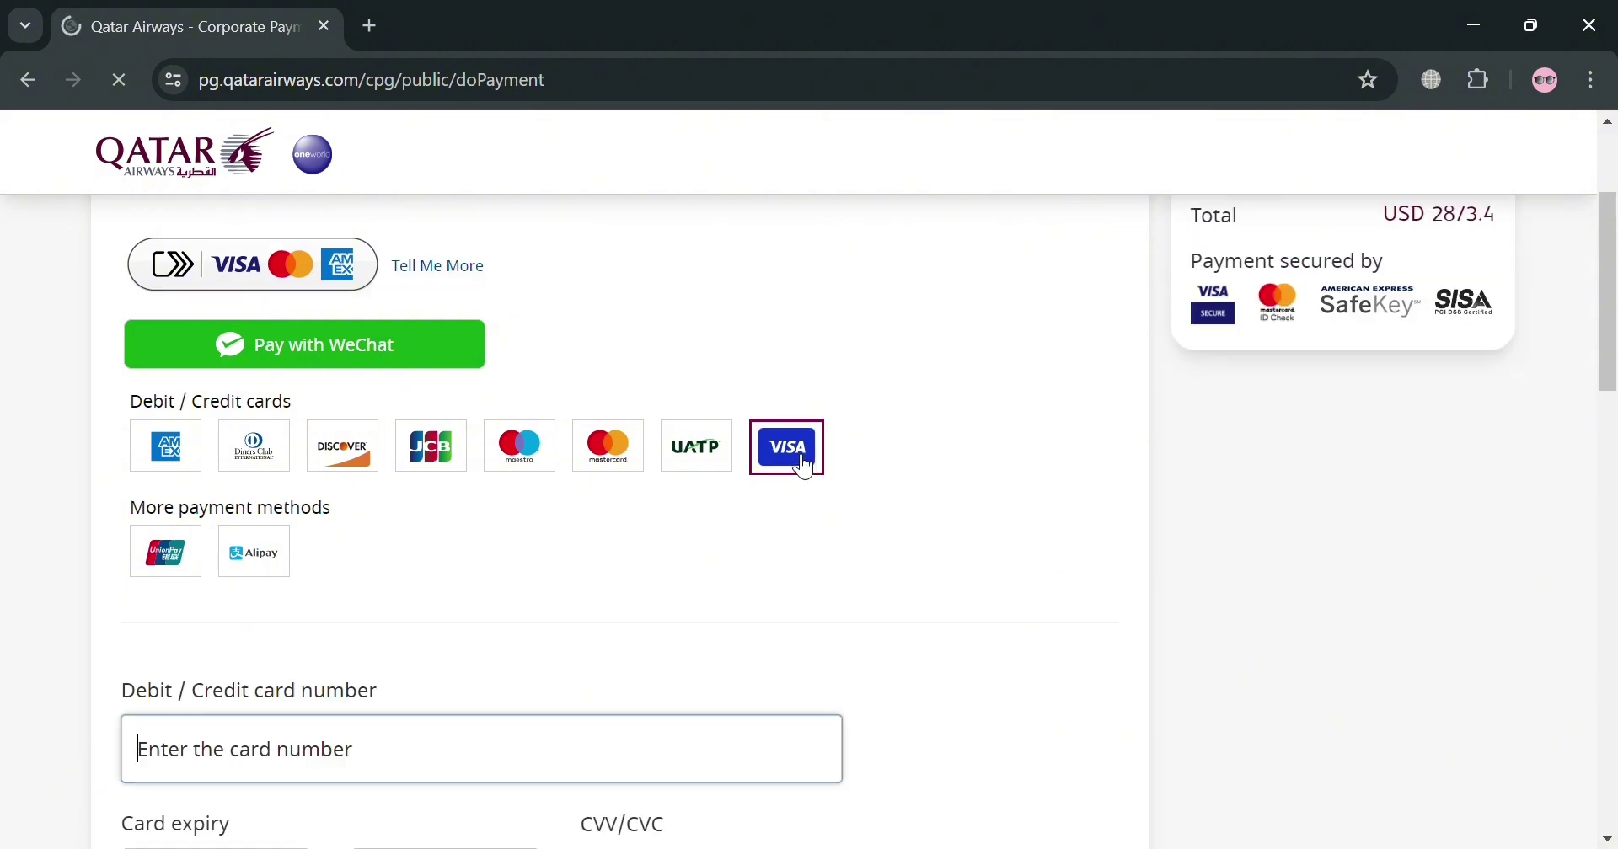
Step: Look over the Visa card and billing fields and highlight the USD 2873.4 total
{"action": "scroll", "coordinate": [379, 691], "scroll_direction": "down", "scroll_amount": 15}
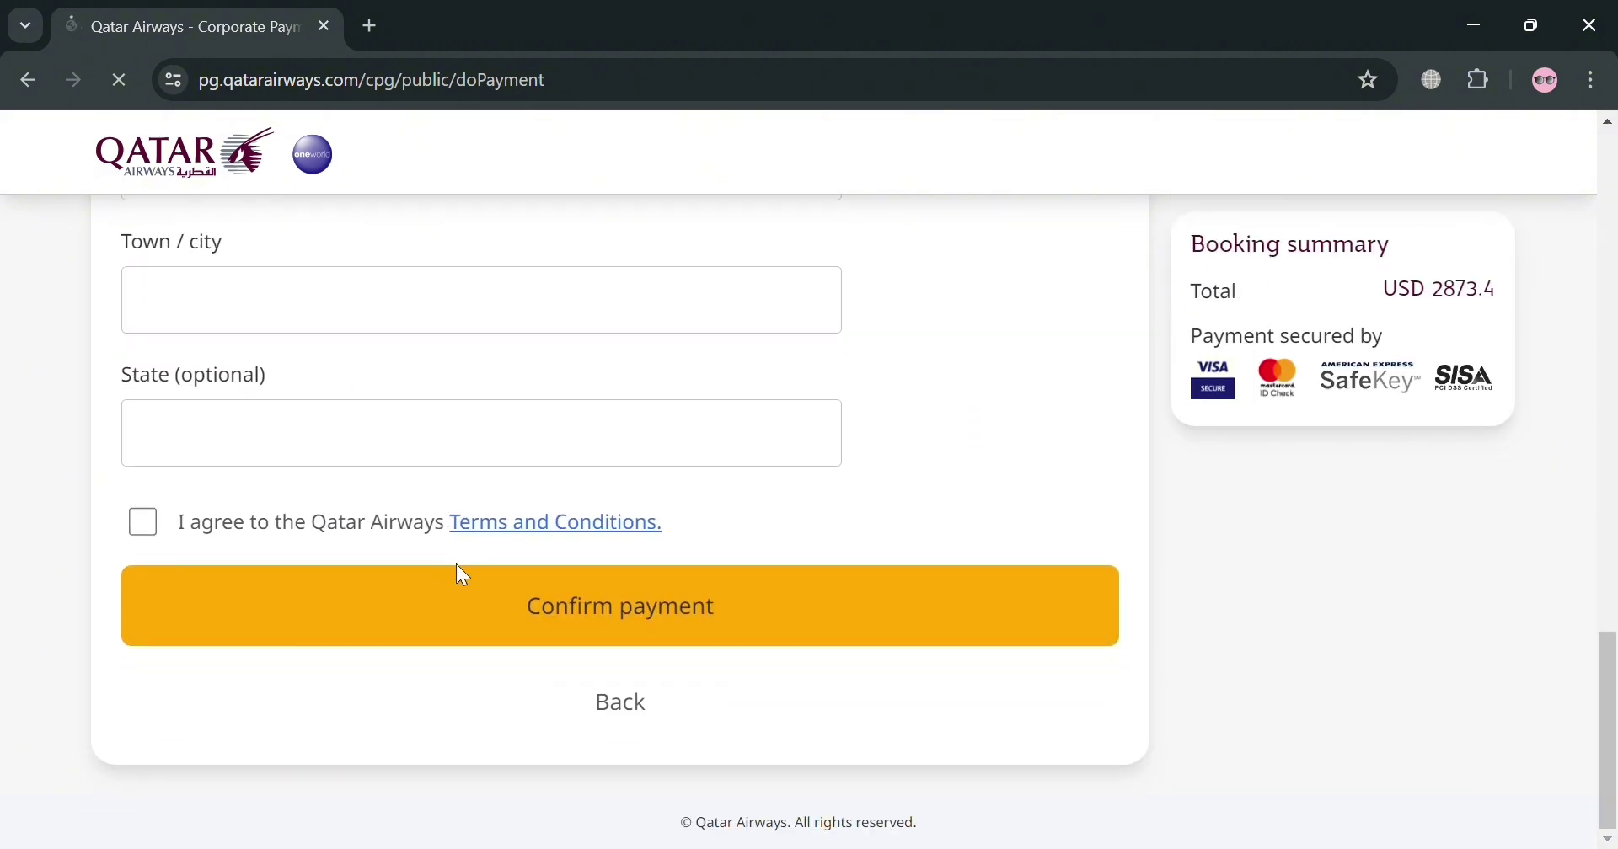
{"action": "scroll", "coordinate": [812, 755], "scroll_direction": "up", "scroll_amount": 20}
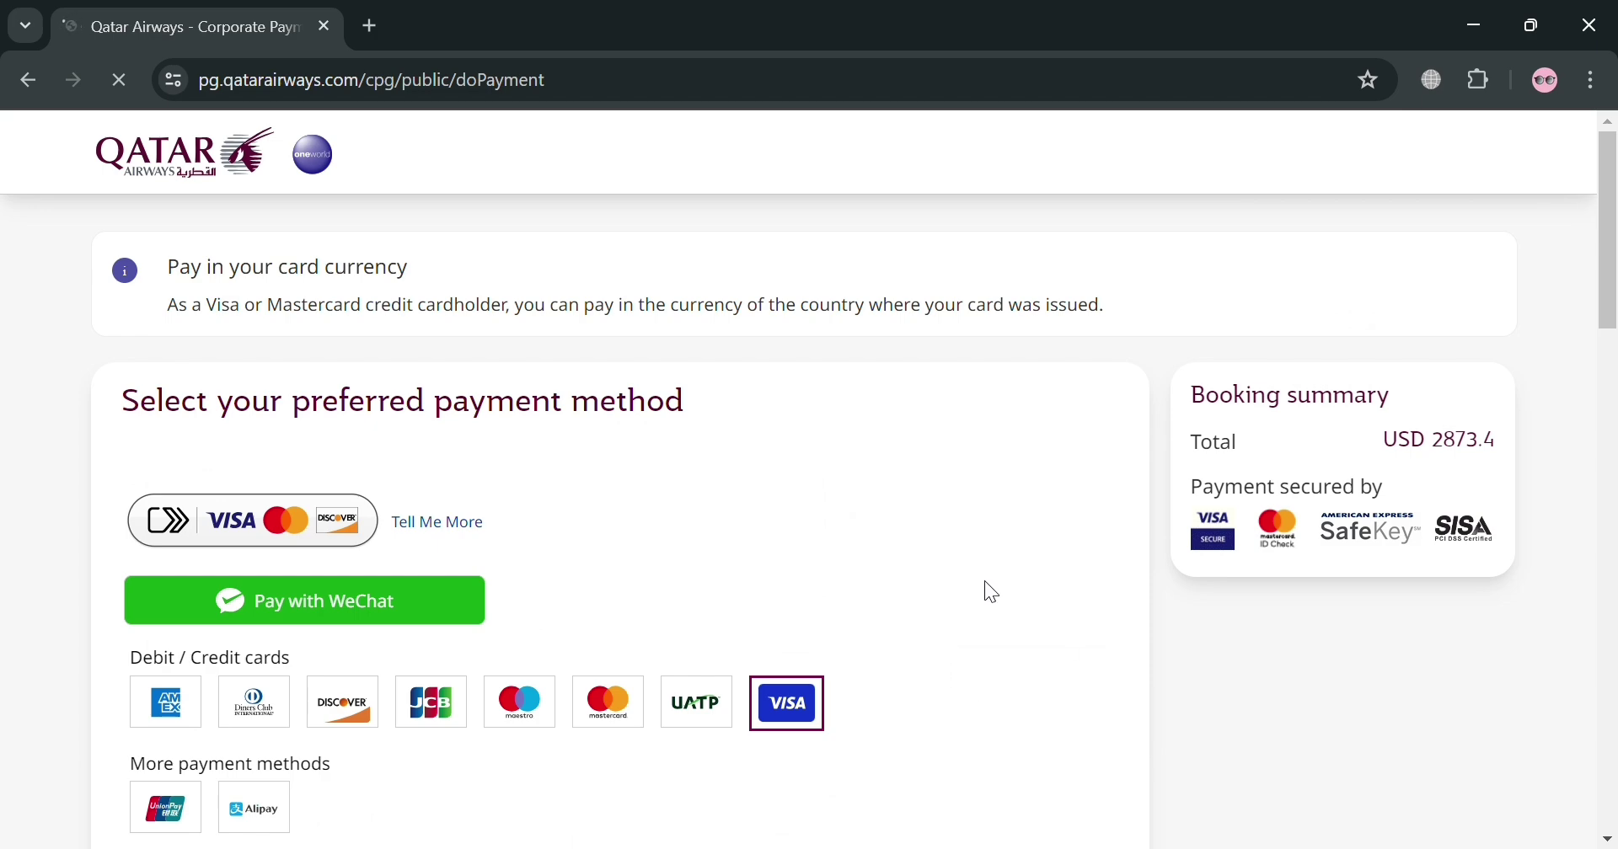
{"action": "scroll", "coordinate": [1026, 630], "scroll_direction": "down", "scroll_amount": 10}
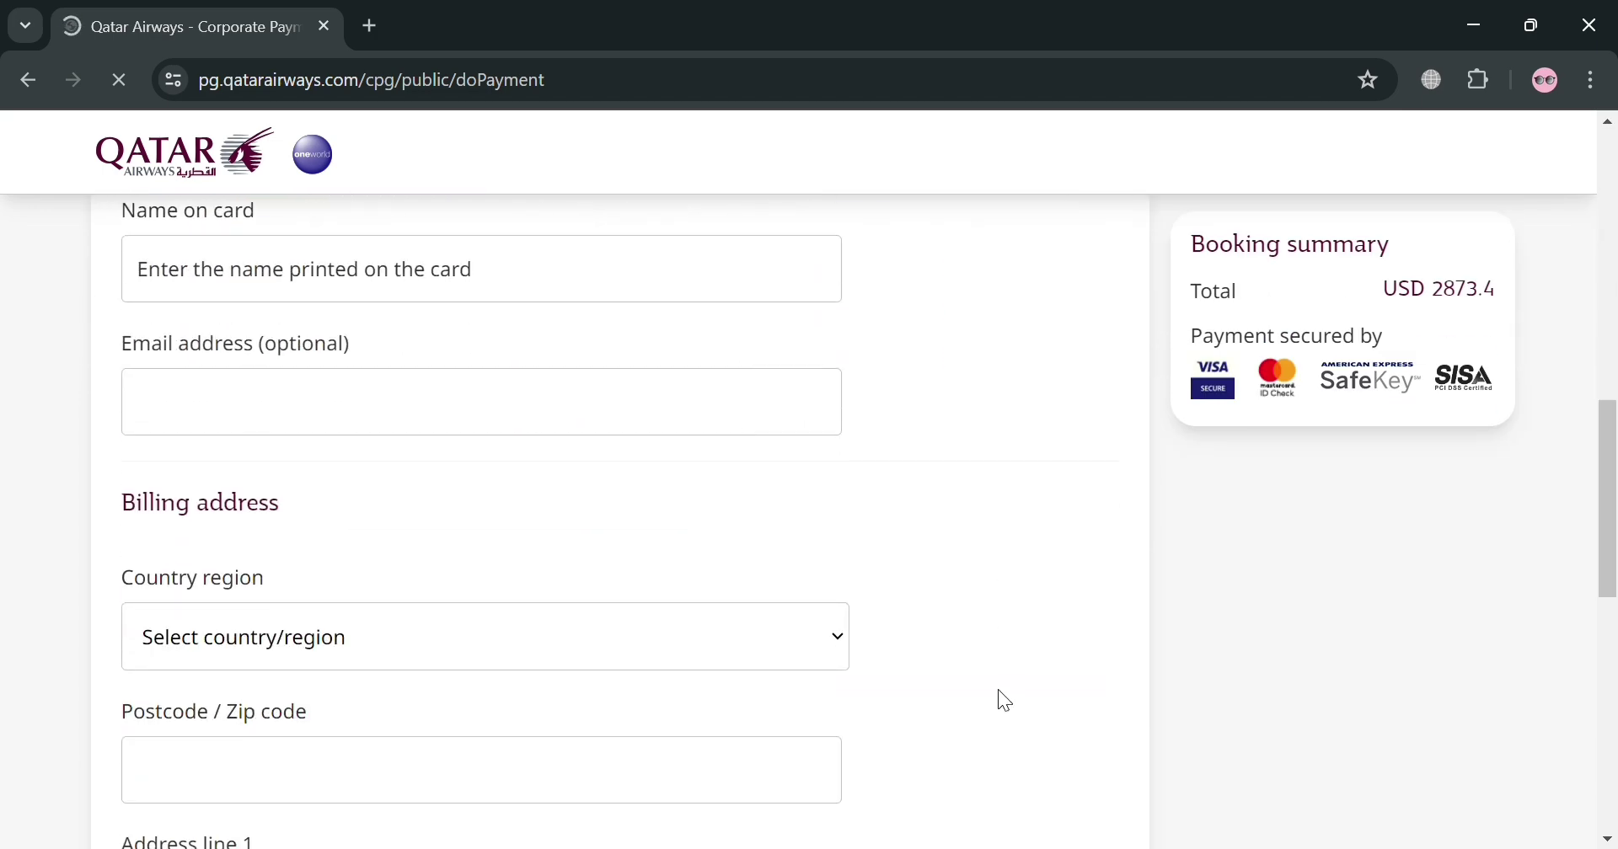
{"action": "scroll", "coordinate": [607, 634], "scroll_direction": "down", "scroll_amount": 10}
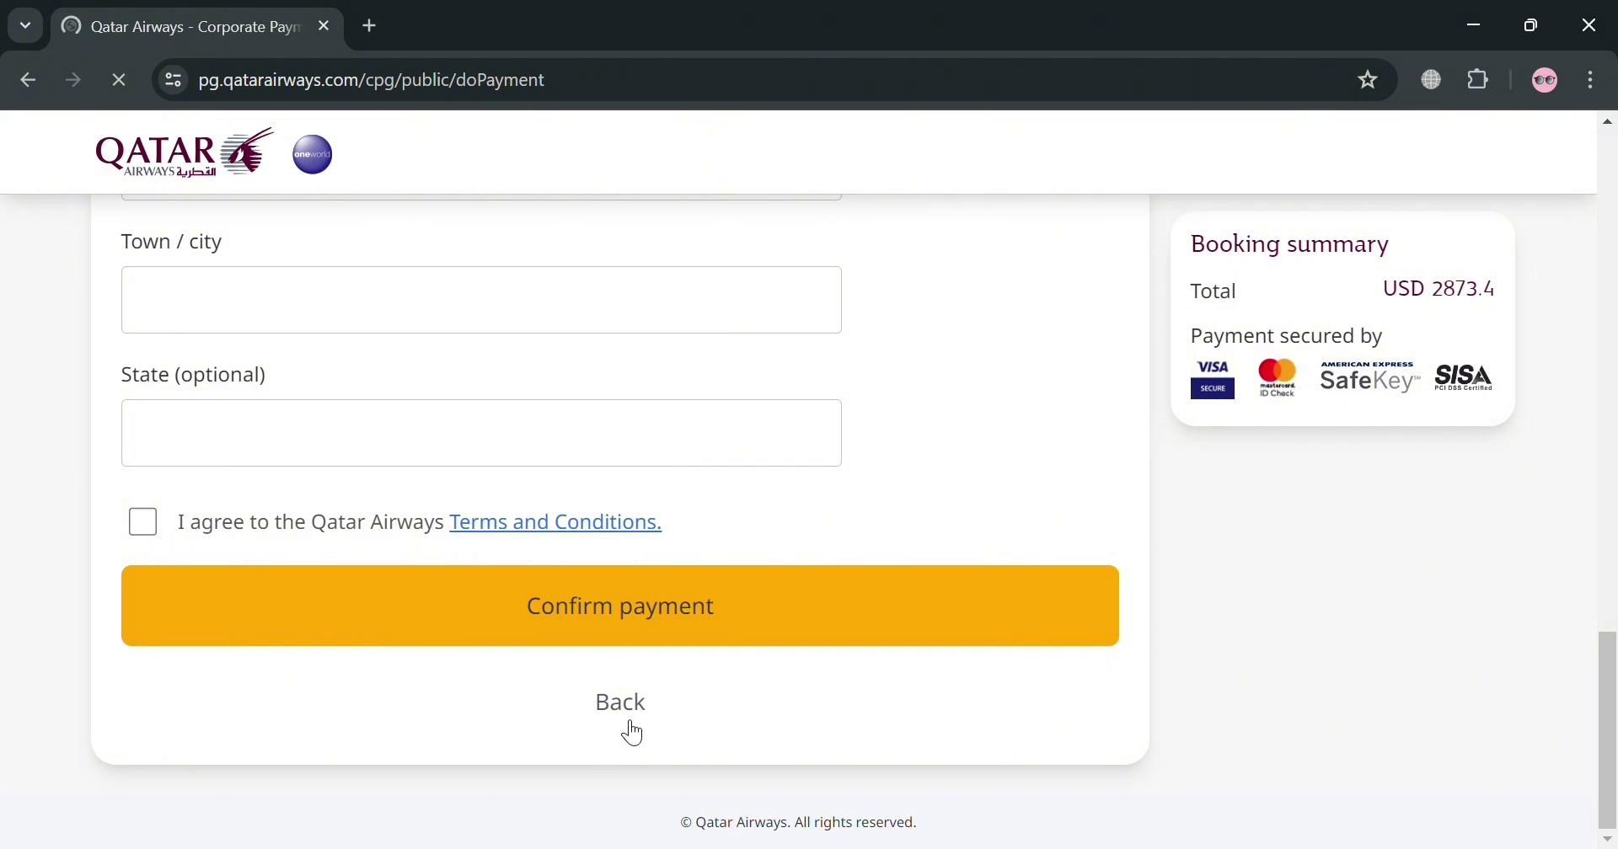
{"action": "scroll", "coordinate": [917, 531], "scroll_direction": "up", "scroll_amount": 20}
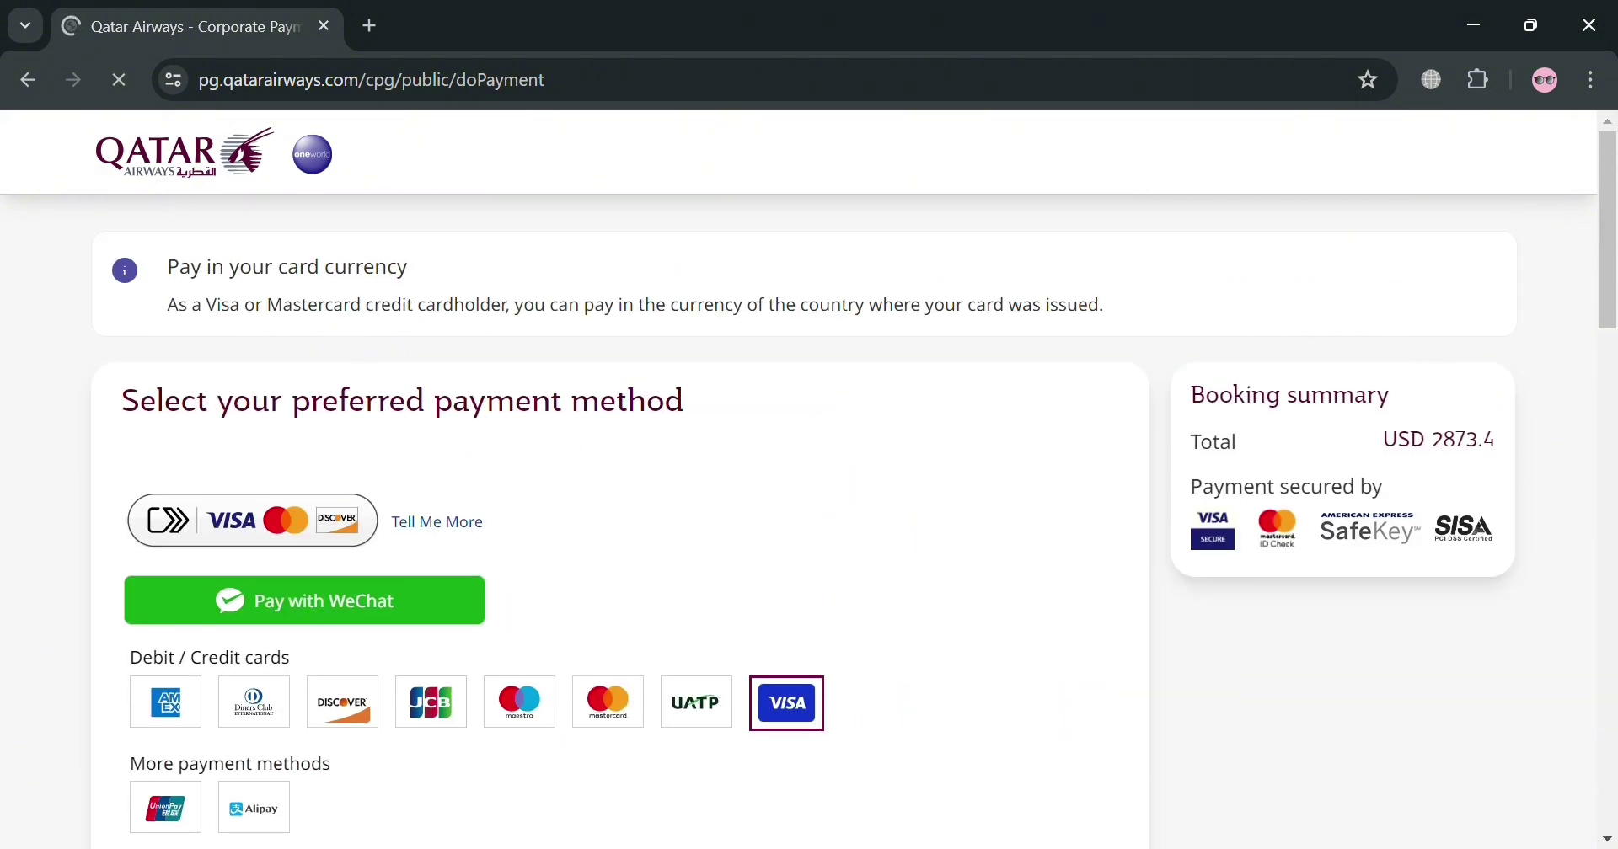
{"action": "scroll", "coordinate": [119, 735], "scroll_direction": "down", "scroll_amount": 1}
{"action": "scroll", "coordinate": [169, 691], "scroll_direction": "down", "scroll_amount": 1}
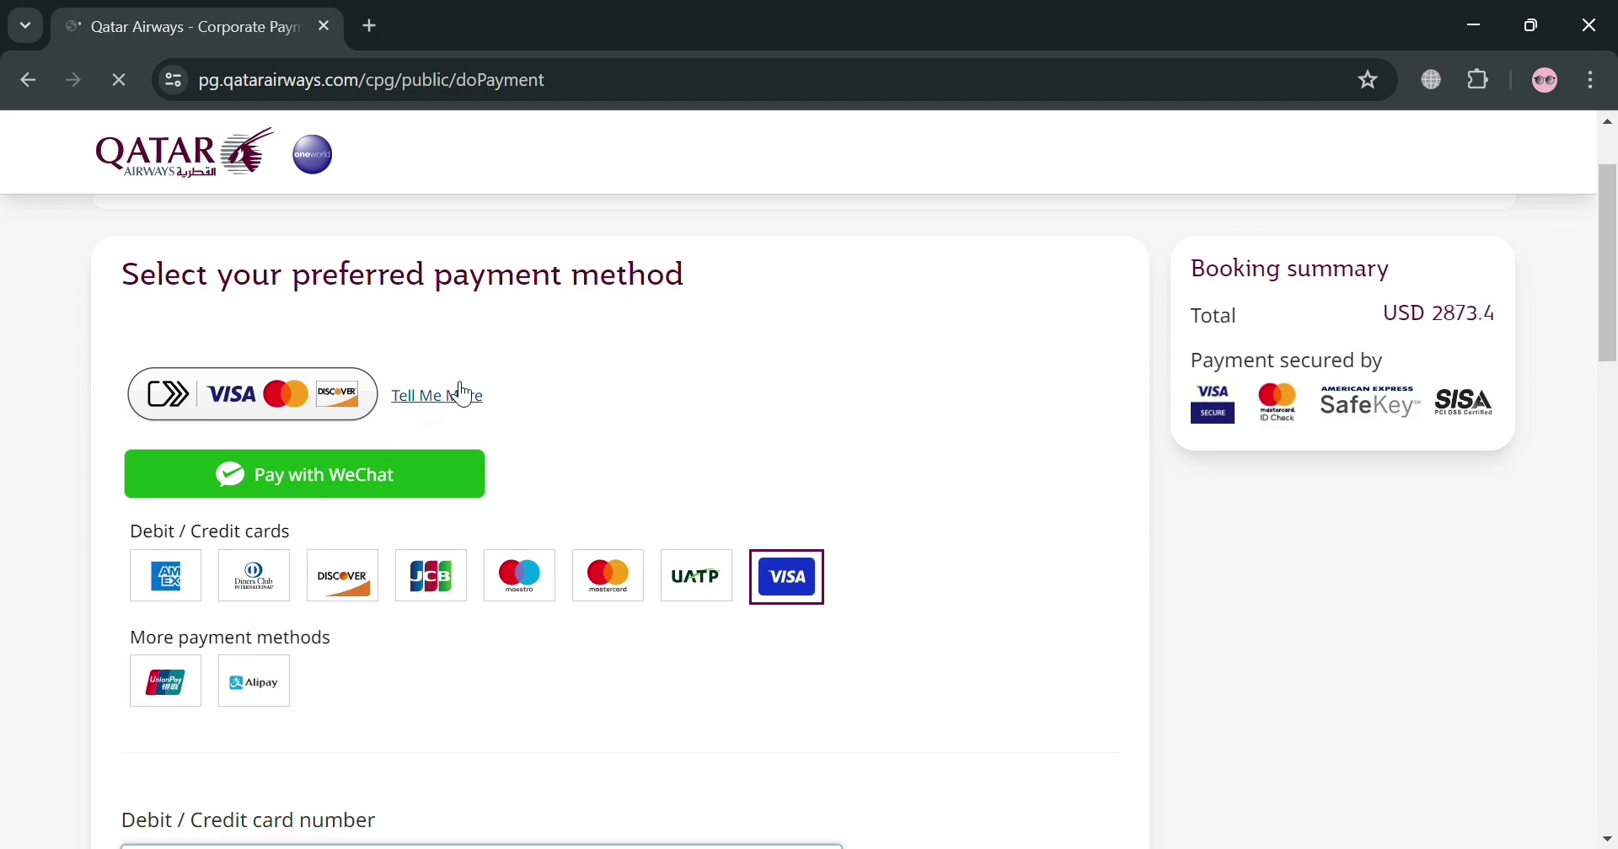
{"action": "scroll", "coordinate": [624, 540], "scroll_direction": "down", "scroll_amount": 20}
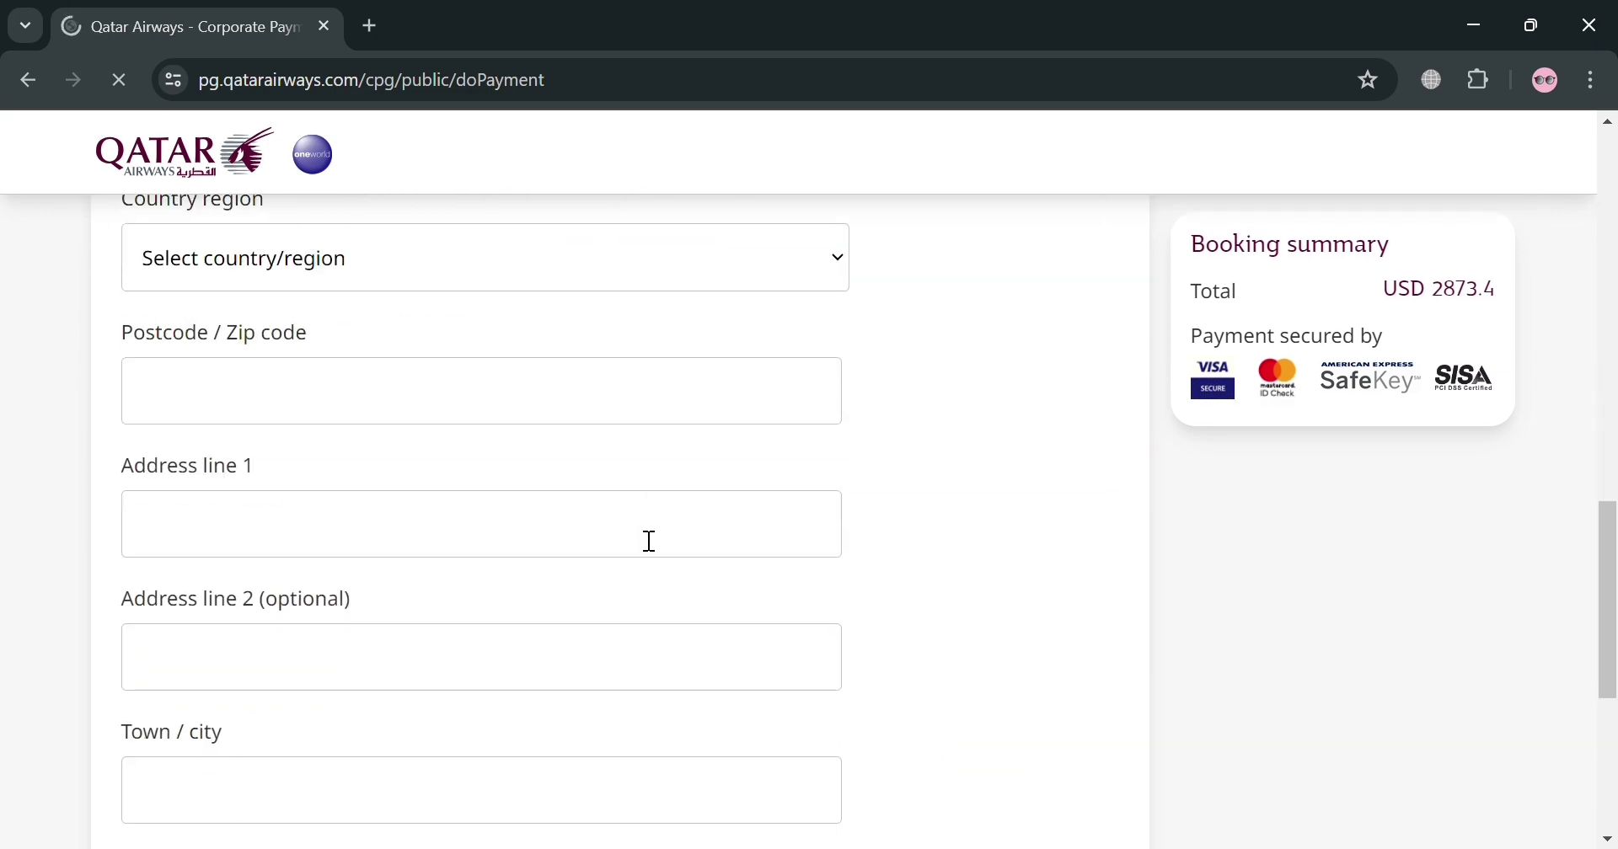
{"action": "scroll", "coordinate": [715, 557], "scroll_direction": "down", "scroll_amount": 1}
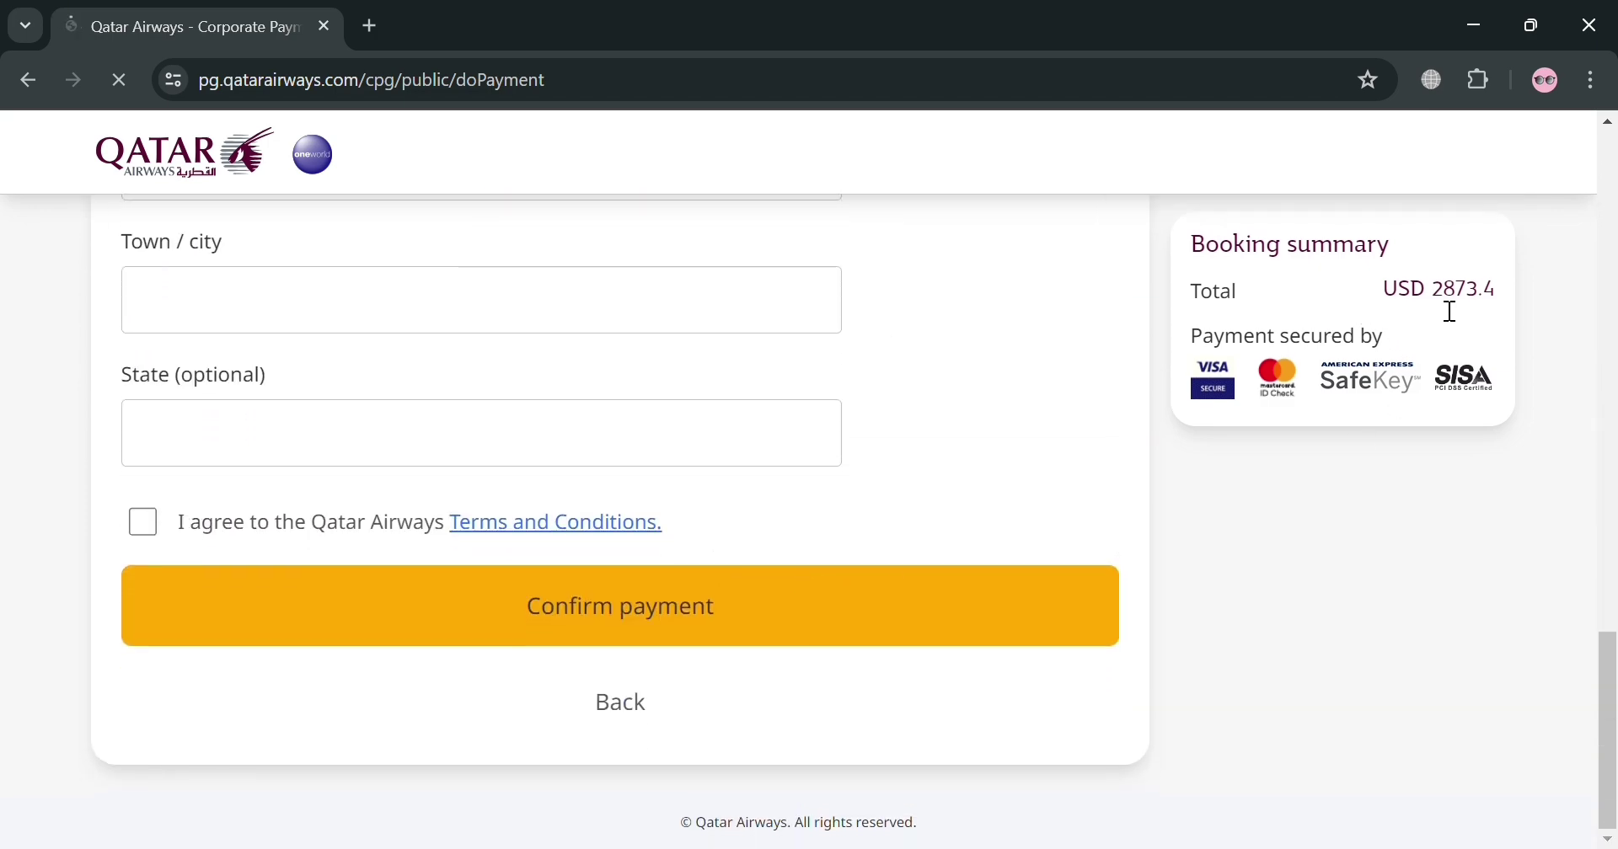
{"action": "left_click_drag", "start_coordinate": [1442, 304], "coordinate": [1497, 297]}
Step: Clear the total's highlight and go Back, cancelling payment; the trip summary still shows USD 2873.40
{"action": "left_click", "coordinate": [1497, 296]}
{"action": "left_click", "coordinate": [624, 723]}
{"action": "scroll", "coordinate": [610, 657], "scroll_direction": "down", "scroll_amount": 6}
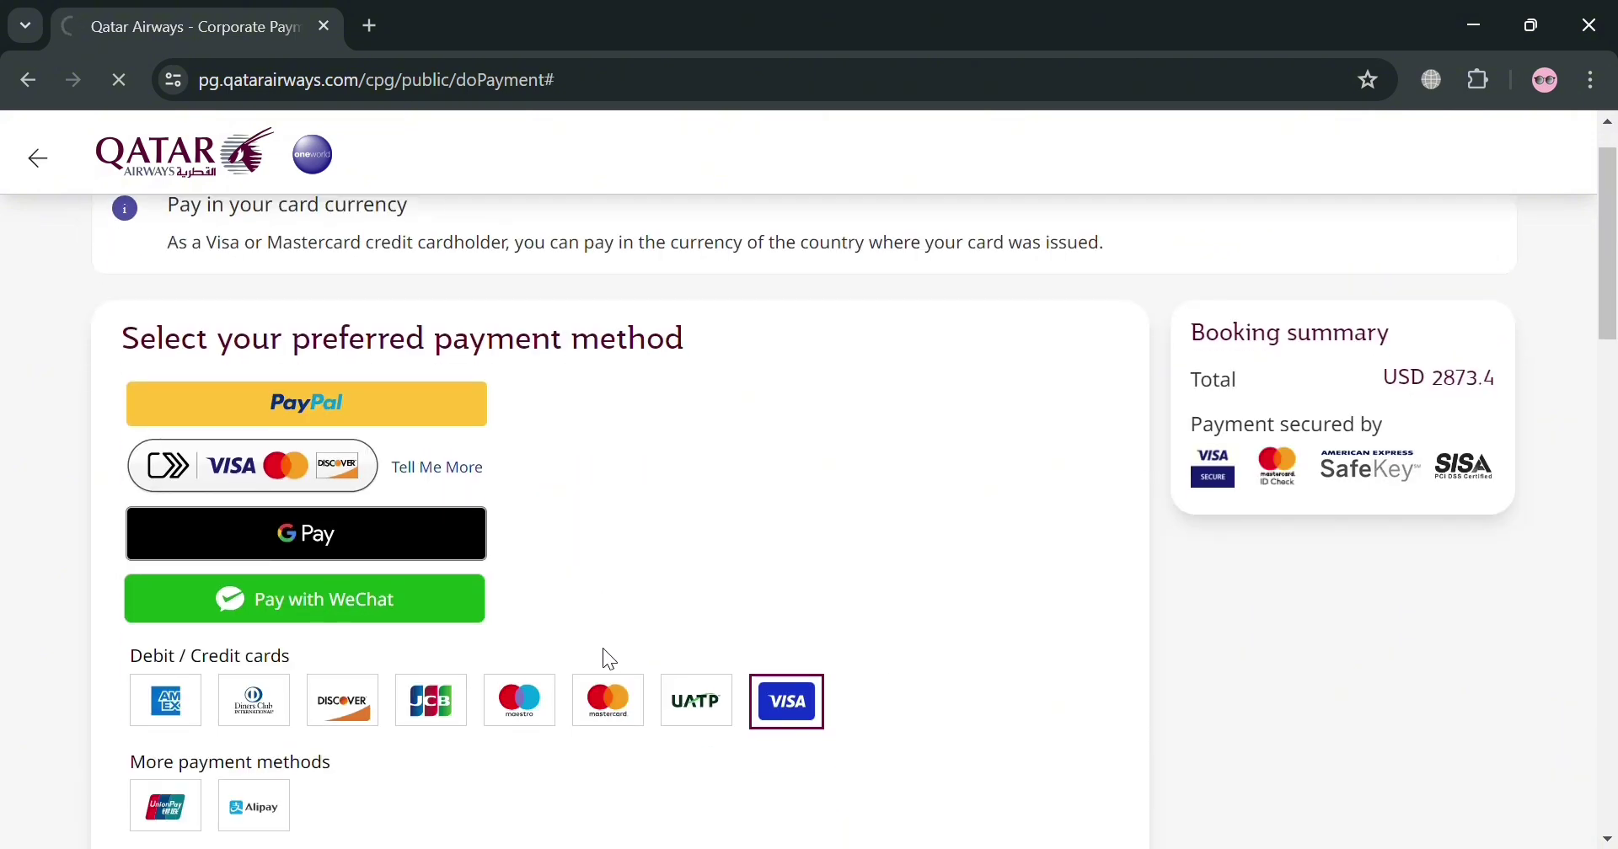
{"action": "scroll", "coordinate": [613, 613], "scroll_direction": "down", "scroll_amount": 5}
{"action": "scroll", "coordinate": [582, 559], "scroll_direction": "up", "scroll_amount": 10}
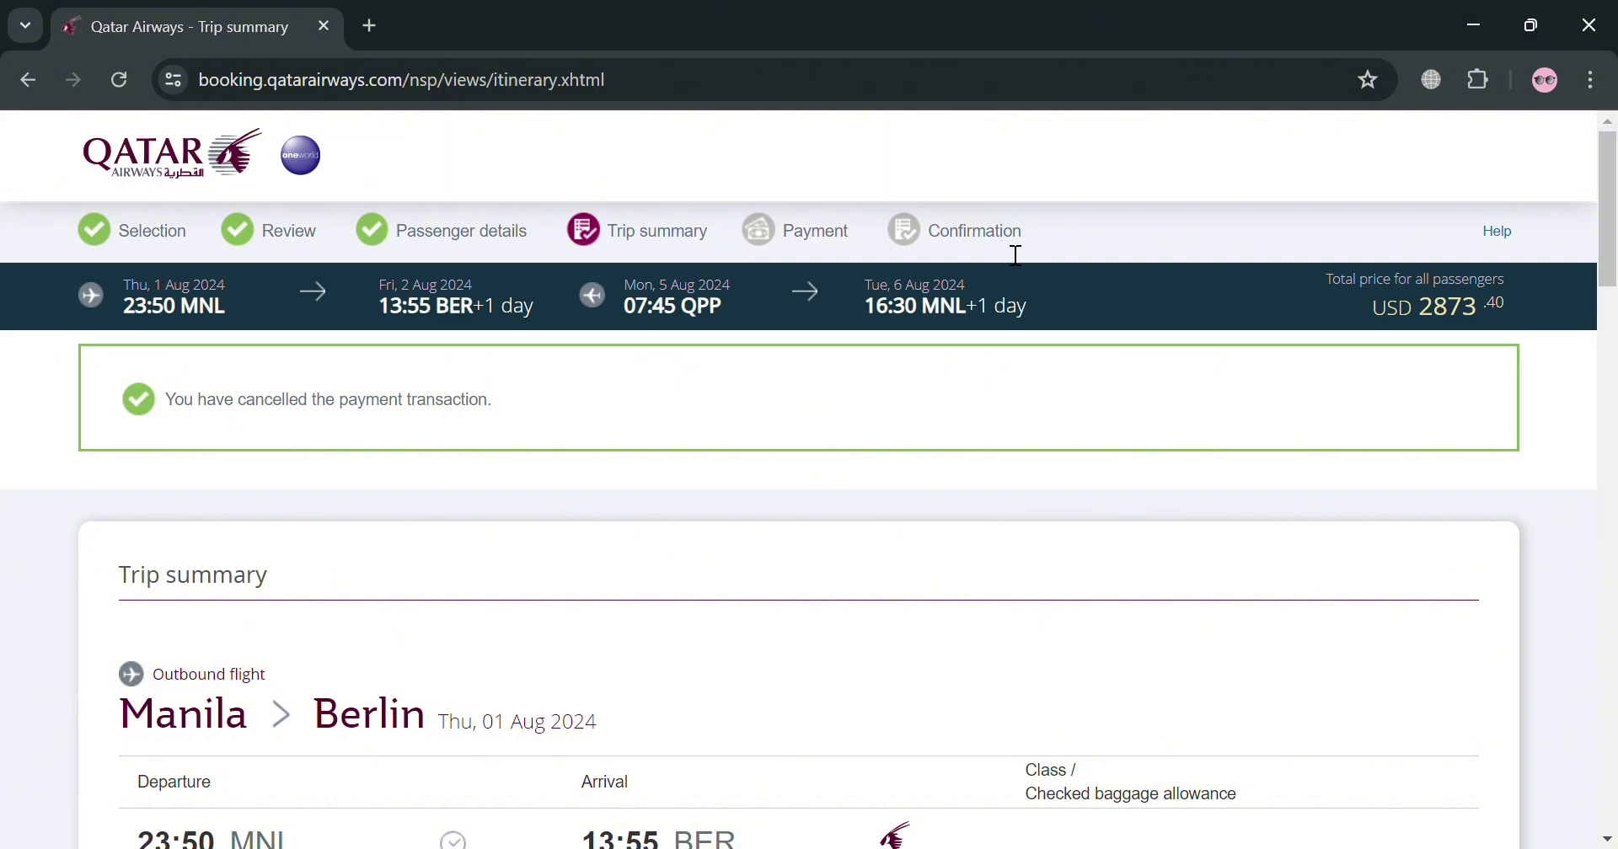
{"action": "scroll", "coordinate": [1015, 253], "scroll_direction": "down", "scroll_amount": 9}
{"action": "scroll", "coordinate": [942, 387], "scroll_direction": "up", "scroll_amount": 10}
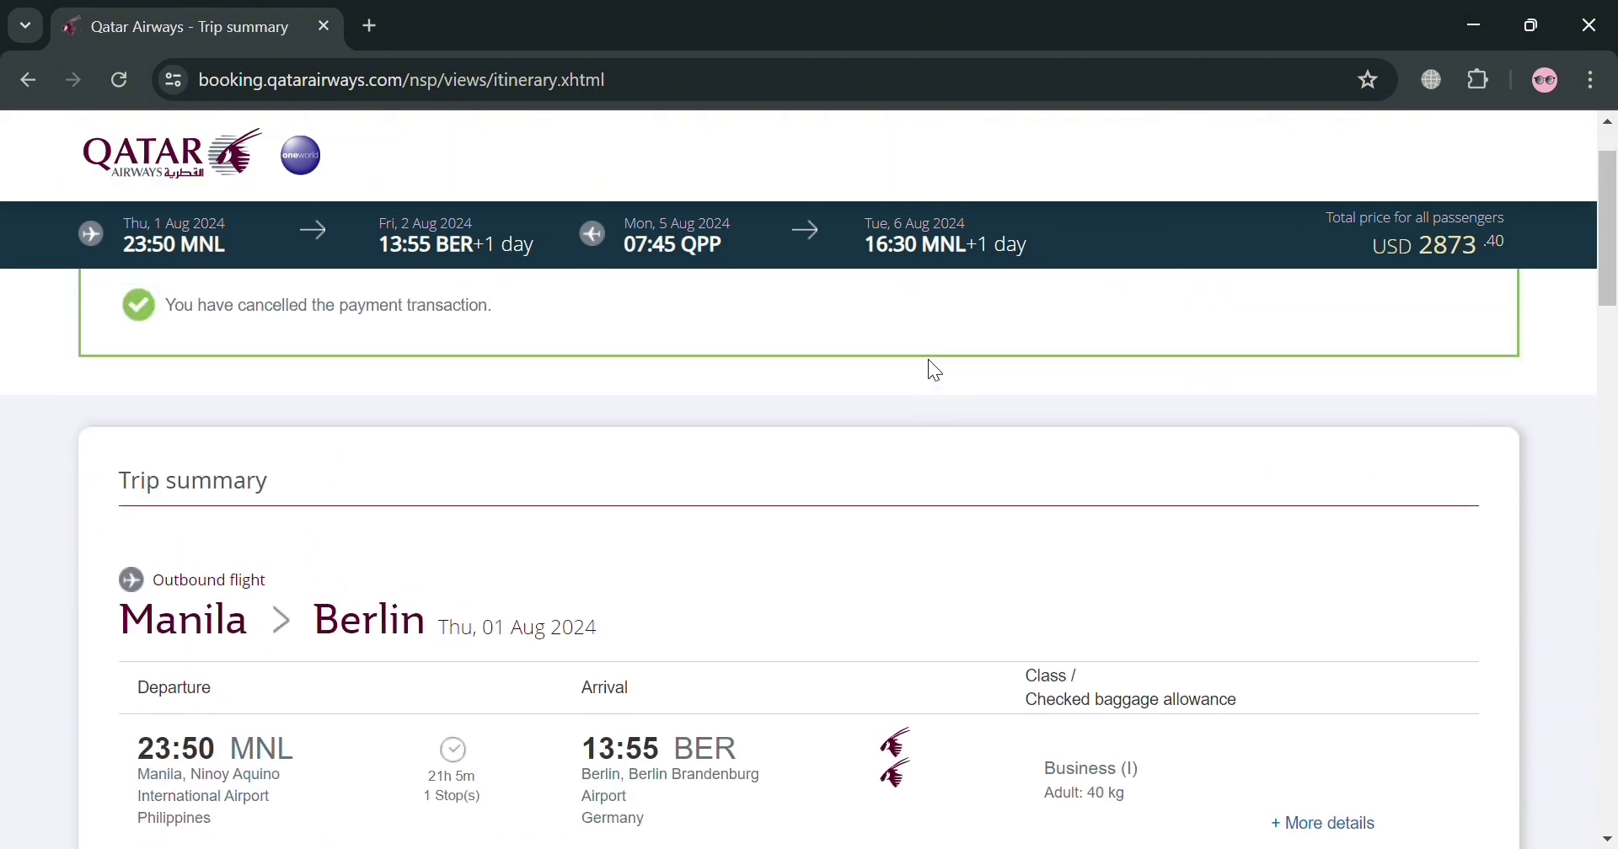